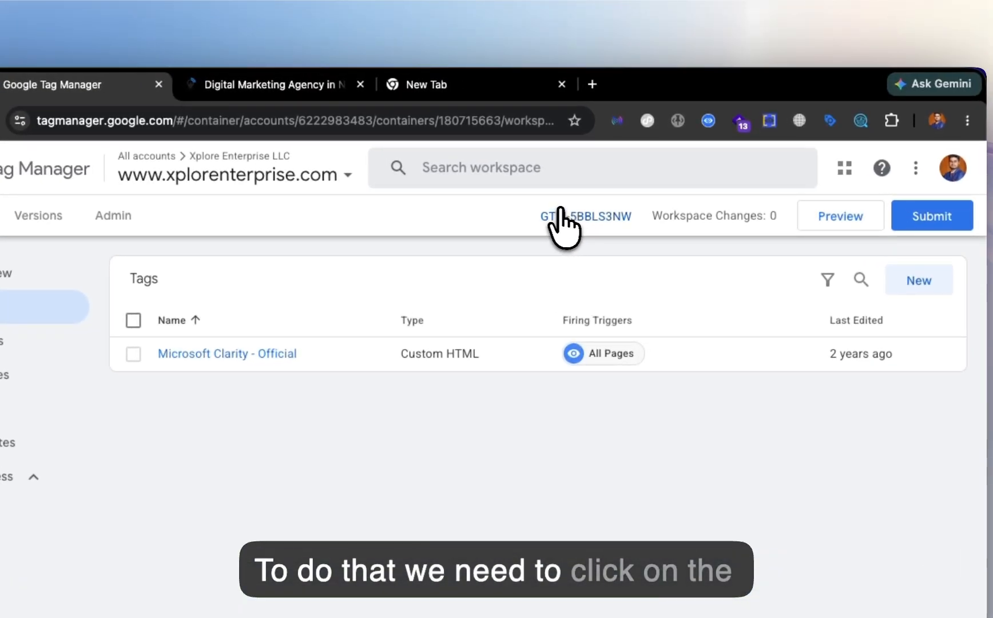
# Step: Open the container's Google Tag Manager installation instructions and examine the head and body code snippets
pyautogui.click(561, 218)
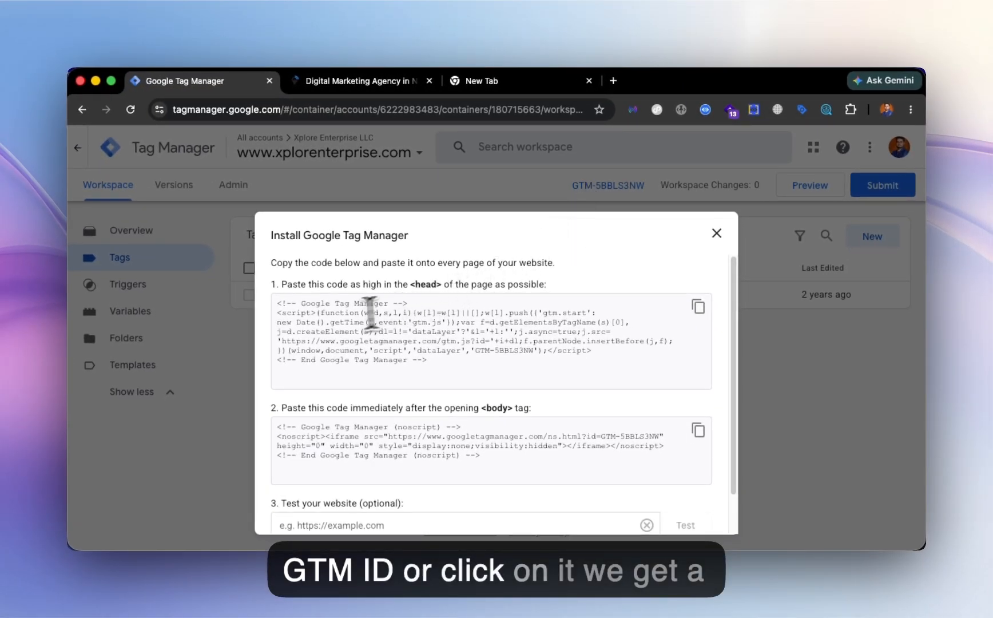
pyautogui.moveTo(277, 304); pyautogui.dragTo(493, 350)
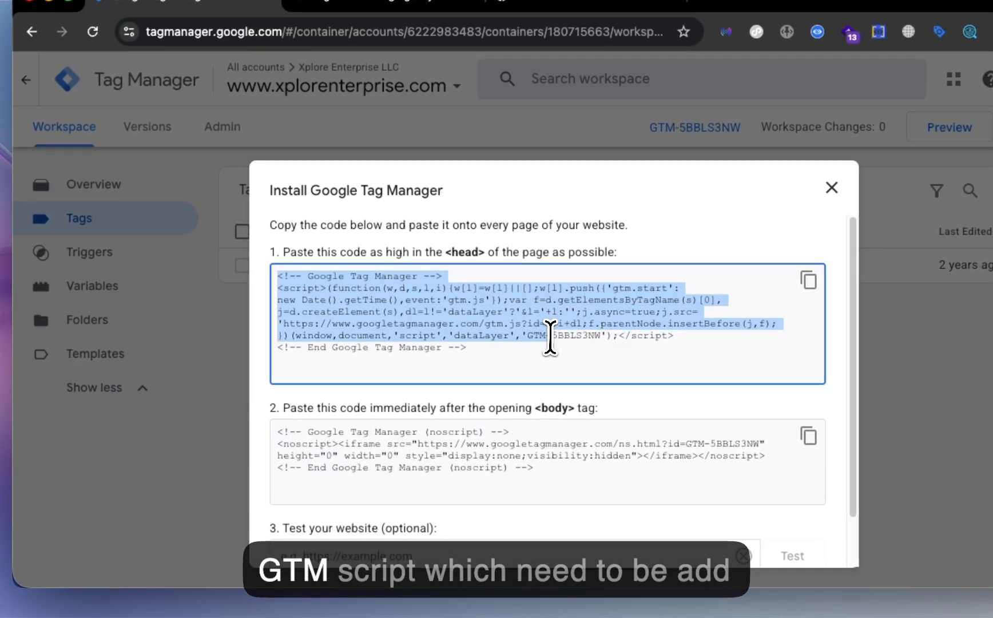
pyautogui.moveTo(549, 338); pyautogui.dragTo(554, 354)
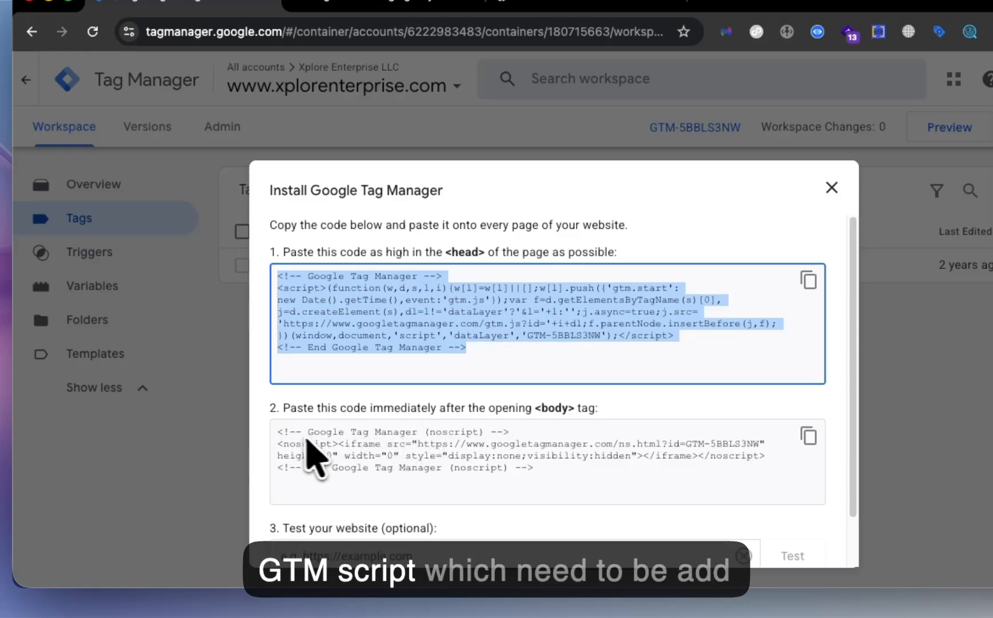
pyautogui.doubleClick(465, 252)
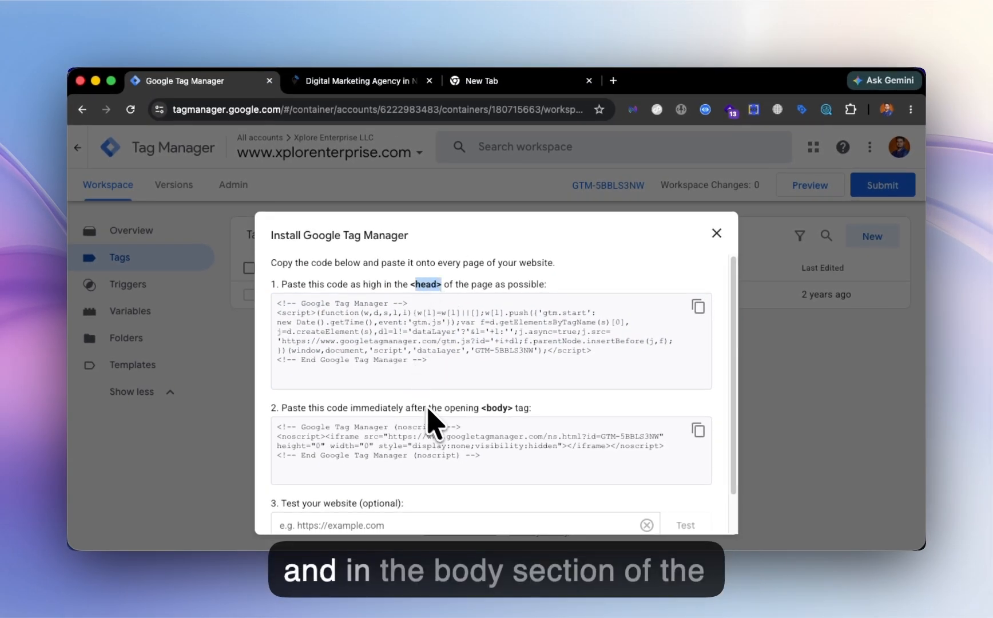
pyautogui.moveTo(504, 411); pyautogui.dragTo(508, 412)
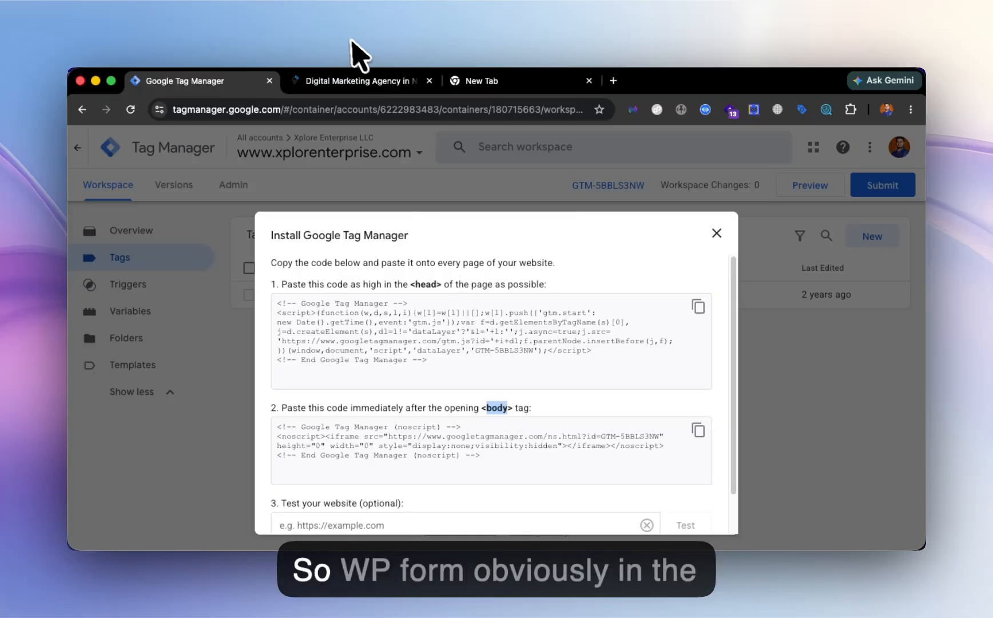
# Step: Switch to the xplorenterprise.com site and go through its WordPress dashboard to the page for adding plugins
pyautogui.click(347, 80)
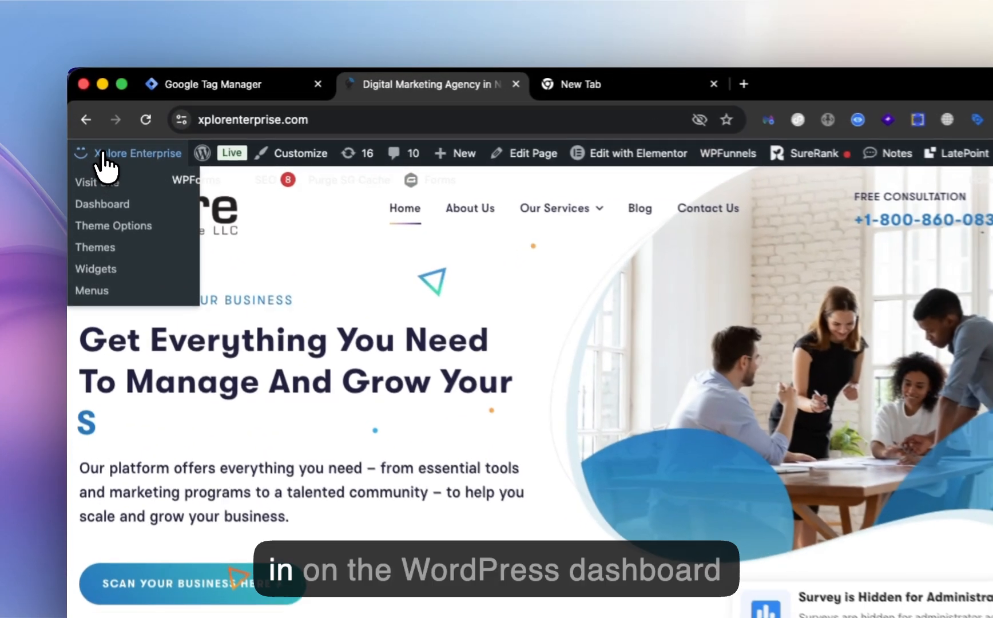
pyautogui.click(96, 137)
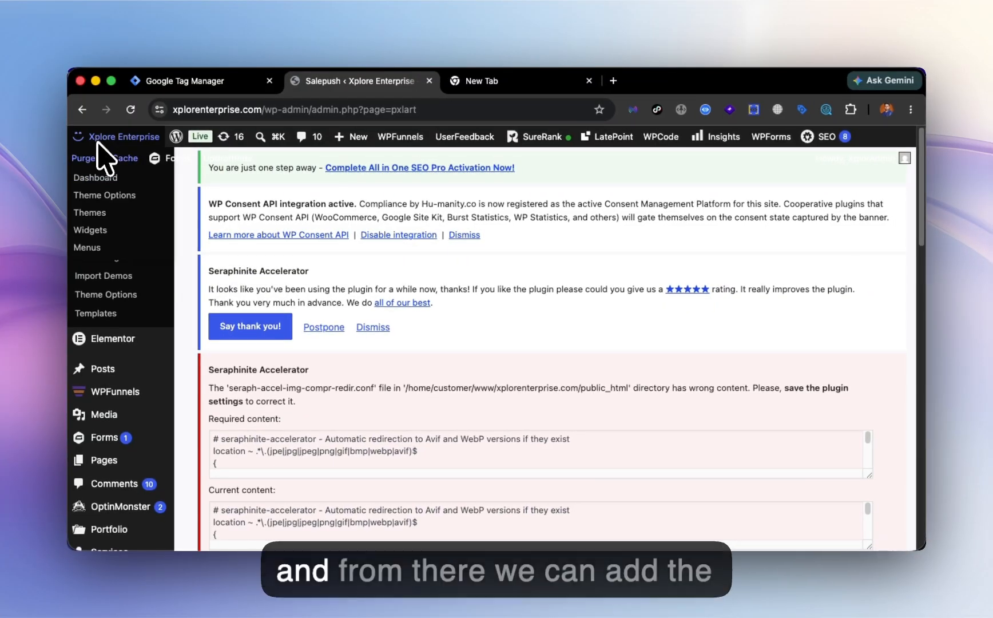
pyautogui.scroll(-3, 117, 398)
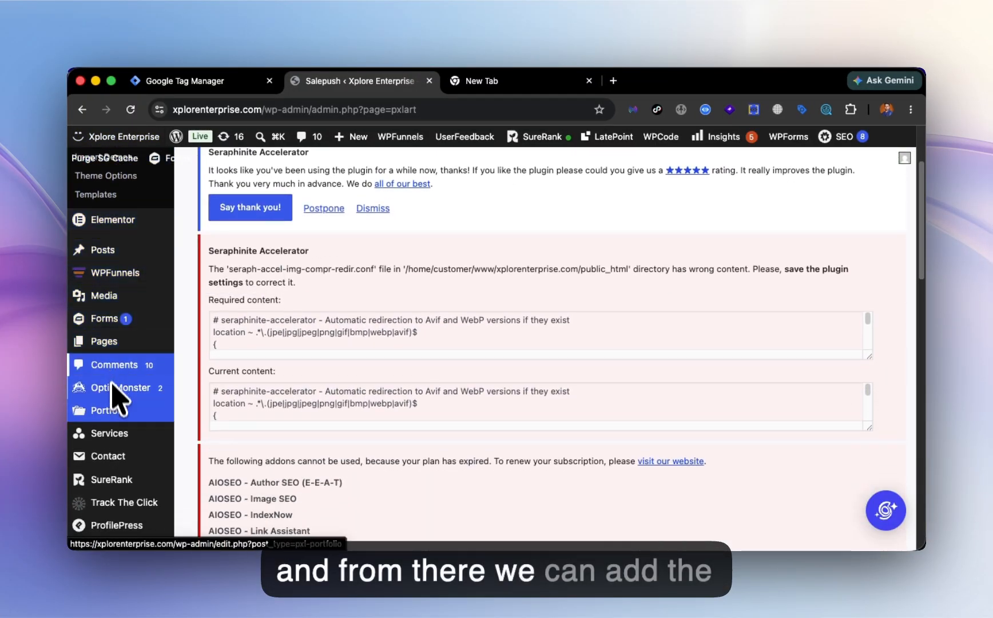
pyautogui.scroll(-8, 112, 383)
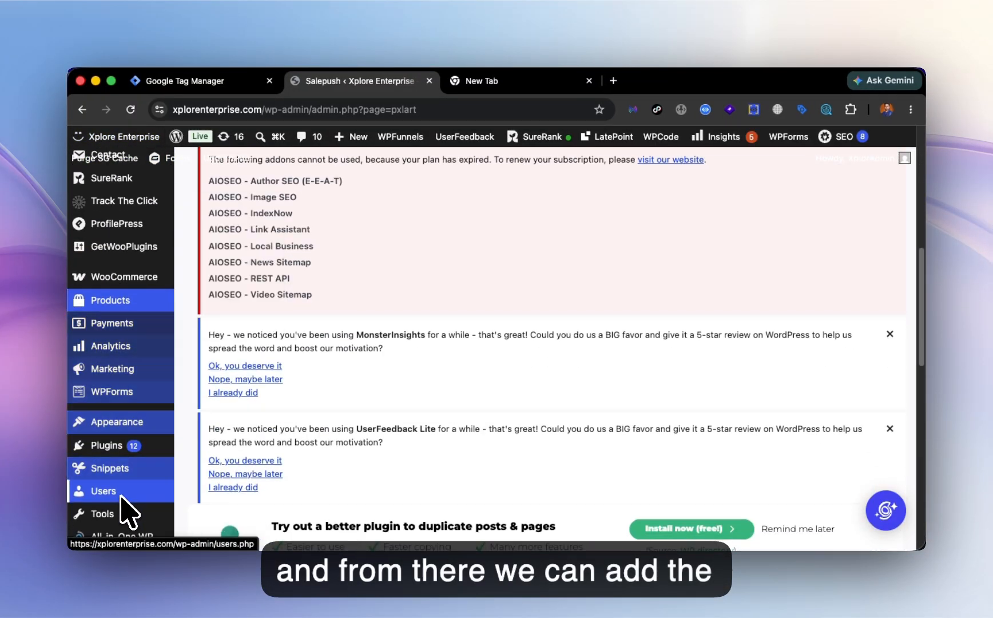
pyautogui.moveTo(120, 464)
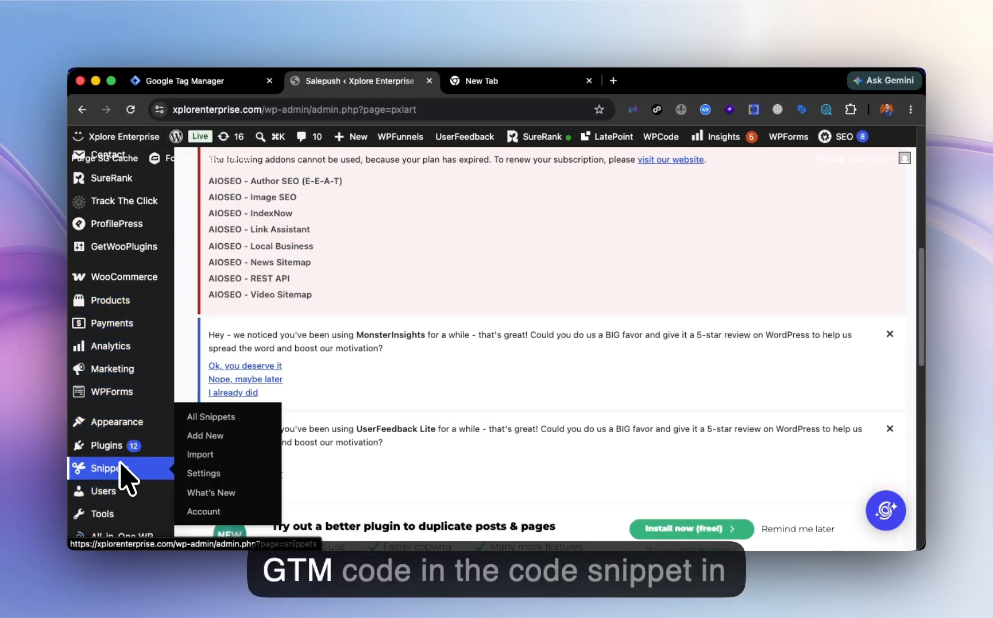
pyautogui.scroll(-4, 120, 464)
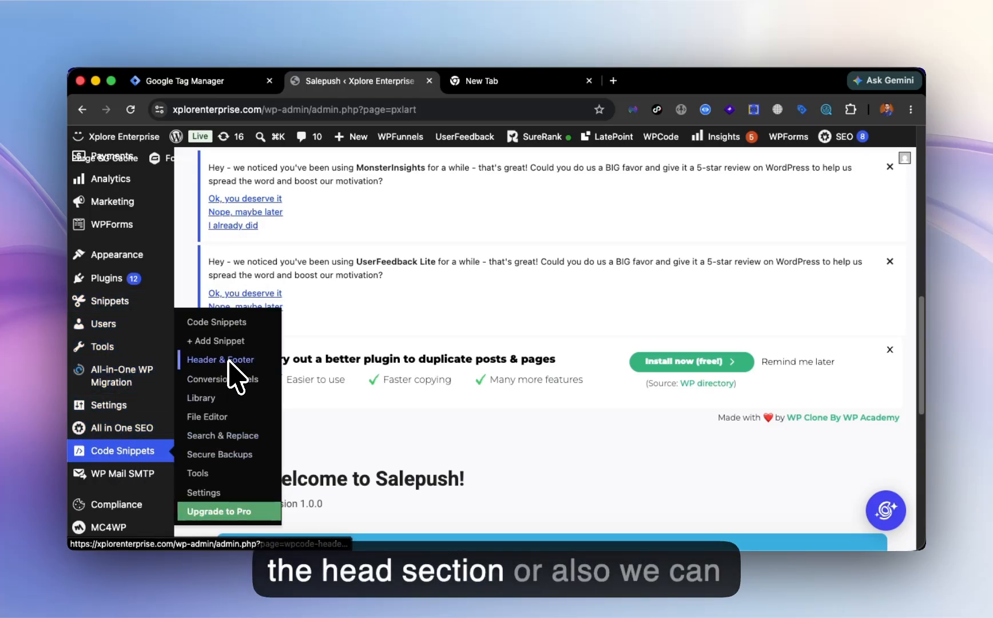
pyautogui.moveTo(124, 283)
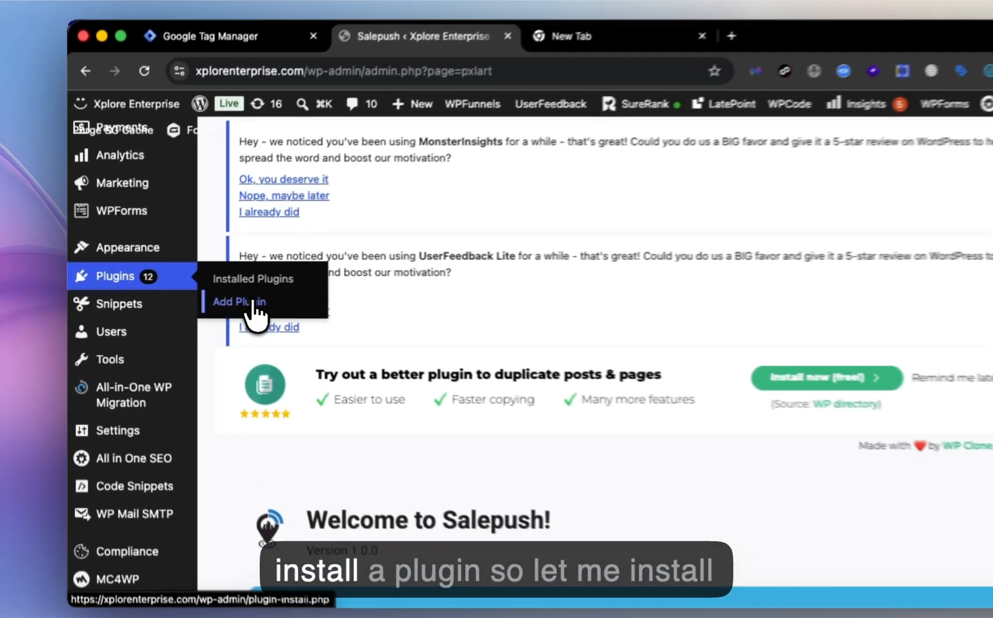
pyautogui.click(220, 299)
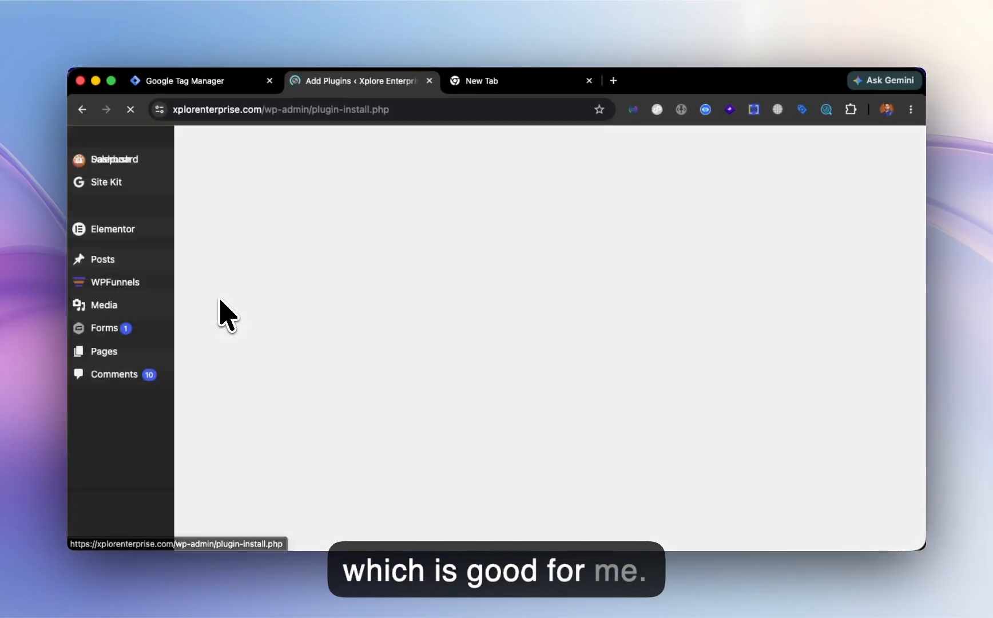
# Step: Search the WordPress plugin directory for GTM
pyautogui.scroll(-5, 549, 343)
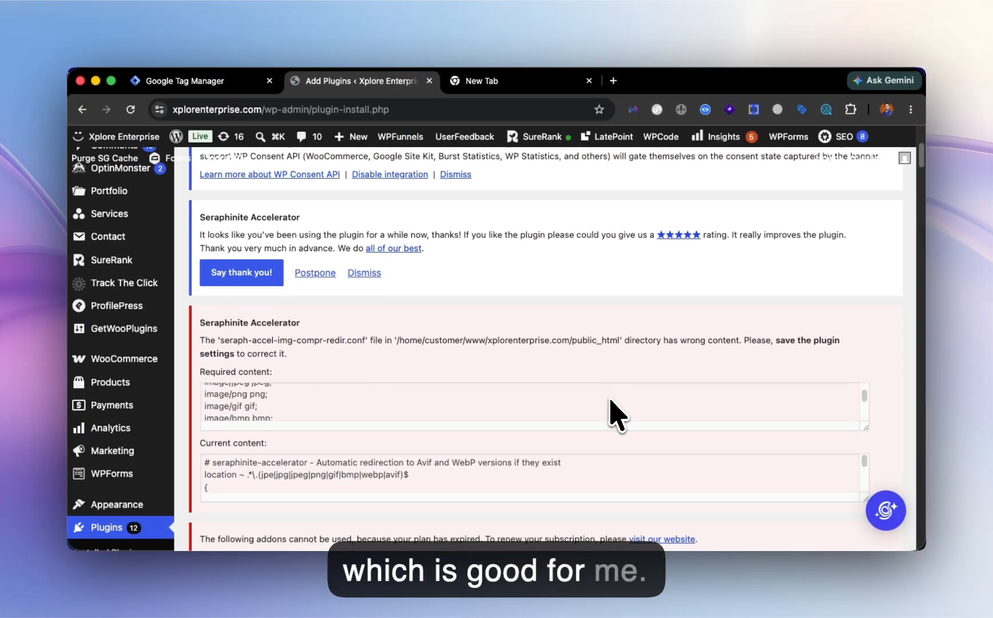
pyautogui.scroll(-15, 617, 413)
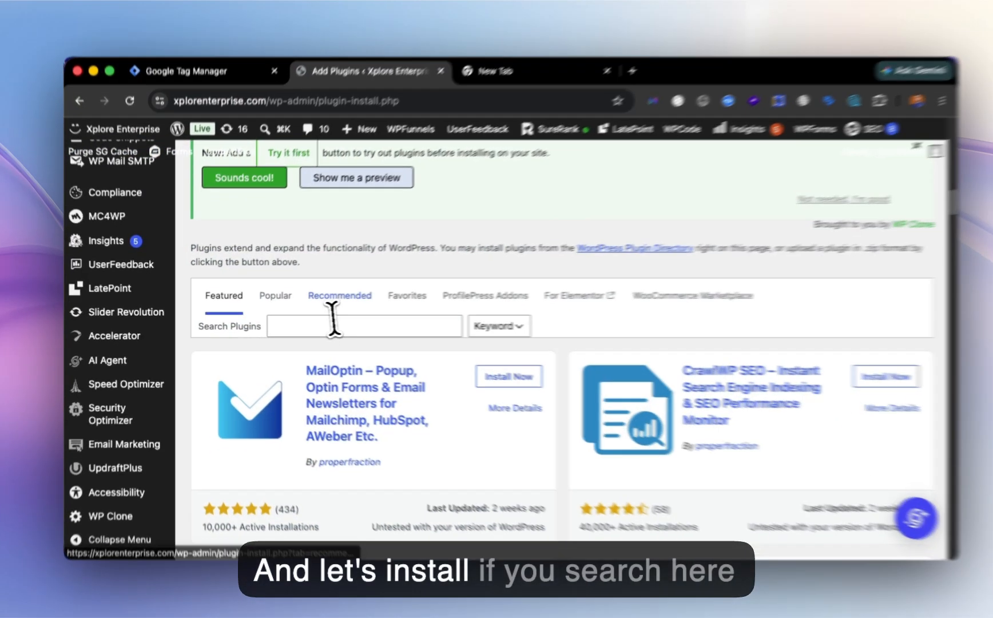
pyautogui.click(322, 324)
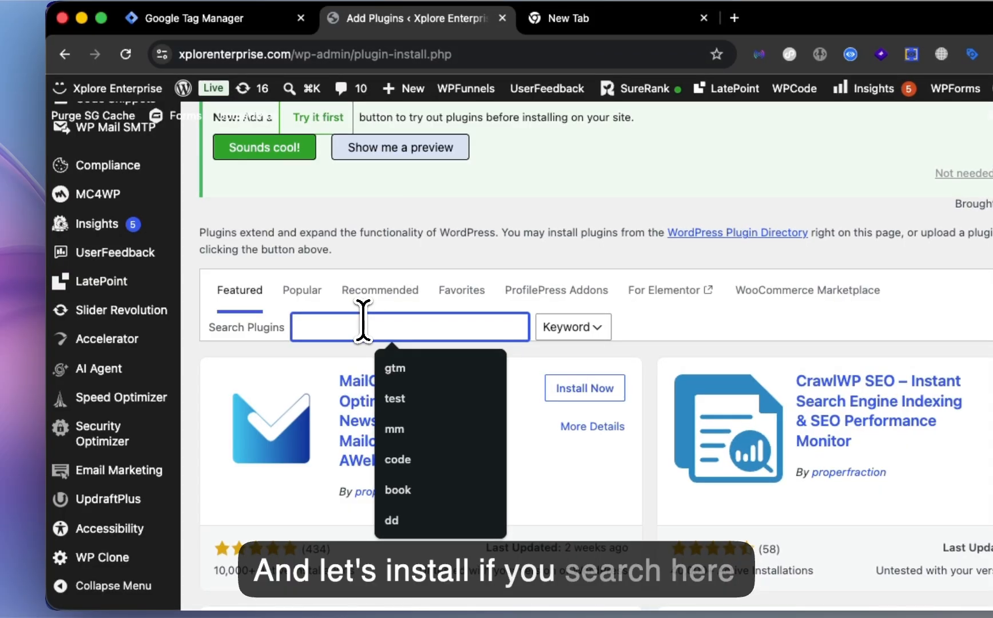
pyautogui.write('GTM')
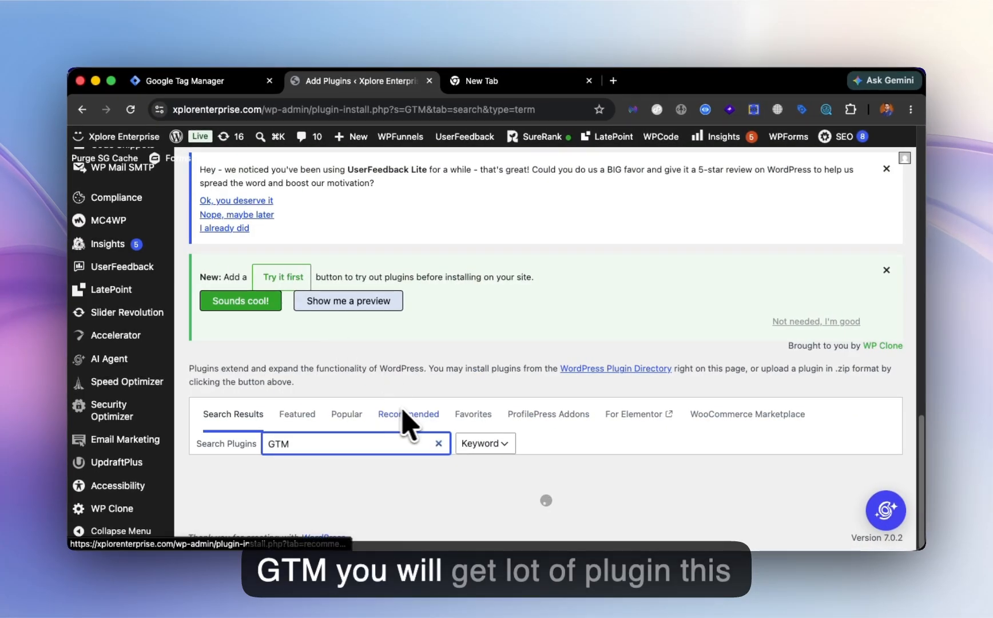
# Step: Install and activate the Stape Conversion Tracking plugin from the search results
pyautogui.scroll(-5, 487, 469)
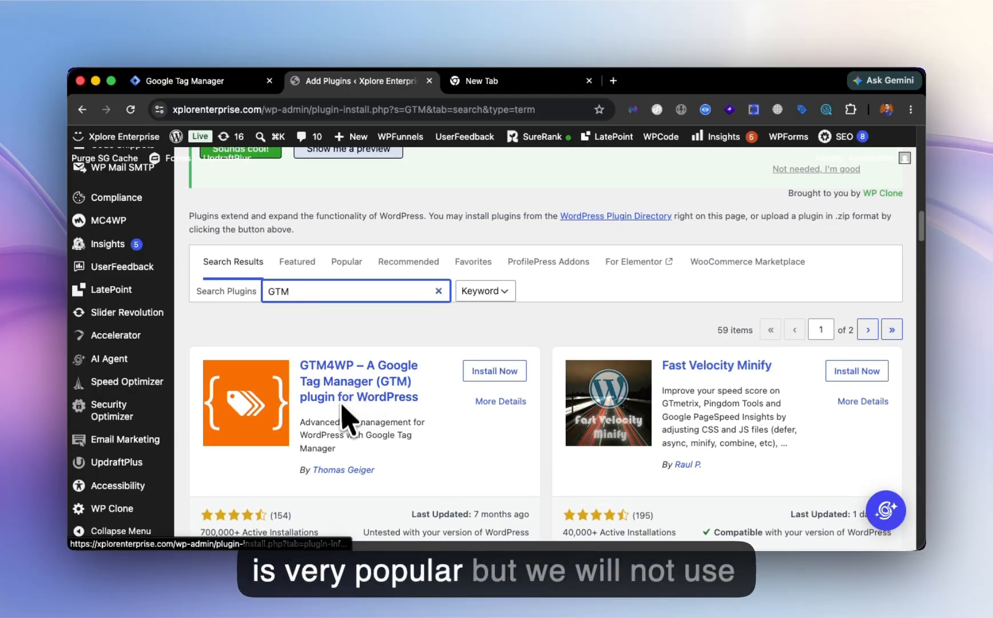
pyautogui.scroll(-4, 343, 395)
pyautogui.scroll(-18, 558, 377)
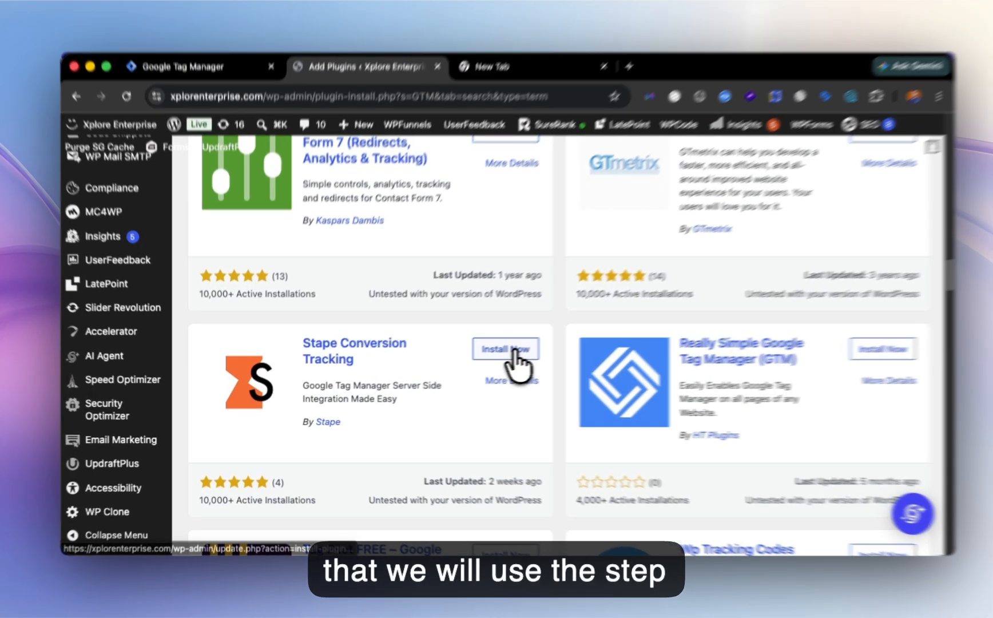
pyautogui.click(513, 350)
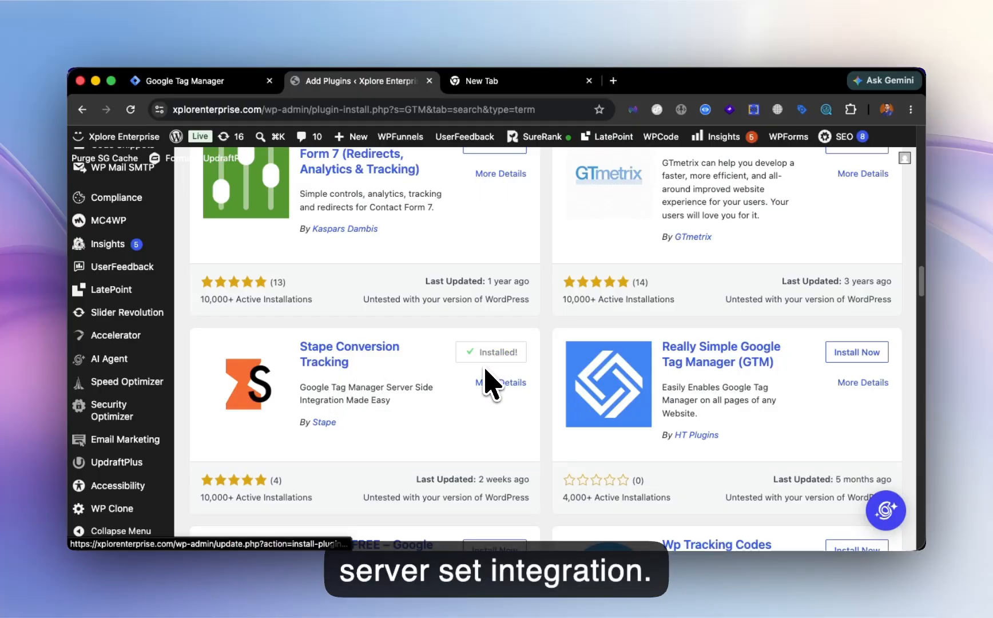
pyautogui.click(497, 352)
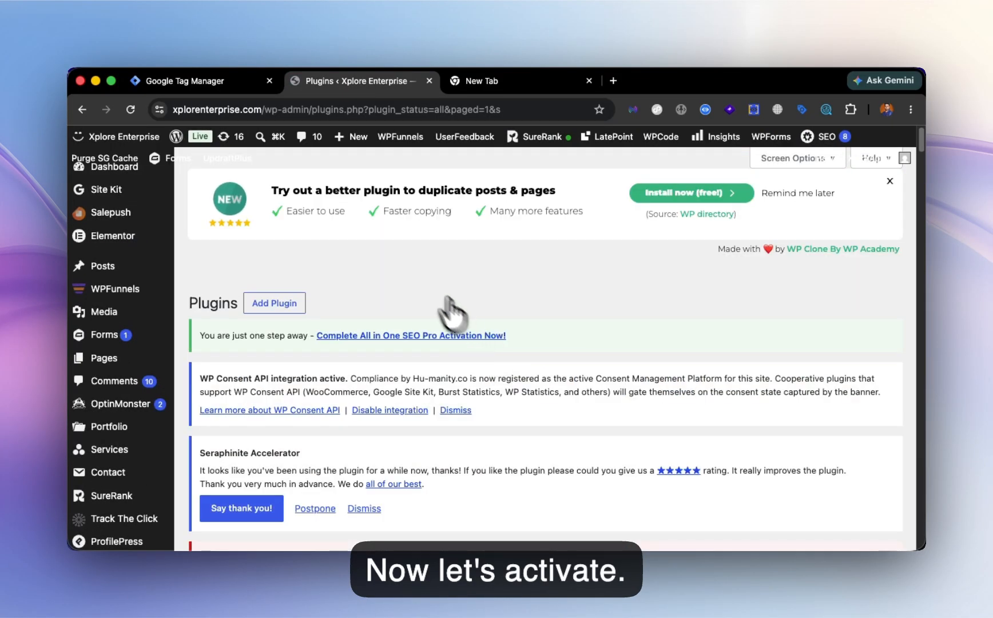
# Step: Return to Google Tag Manager and copy only the GTM container ID from the head code snippet
pyautogui.click(198, 86)
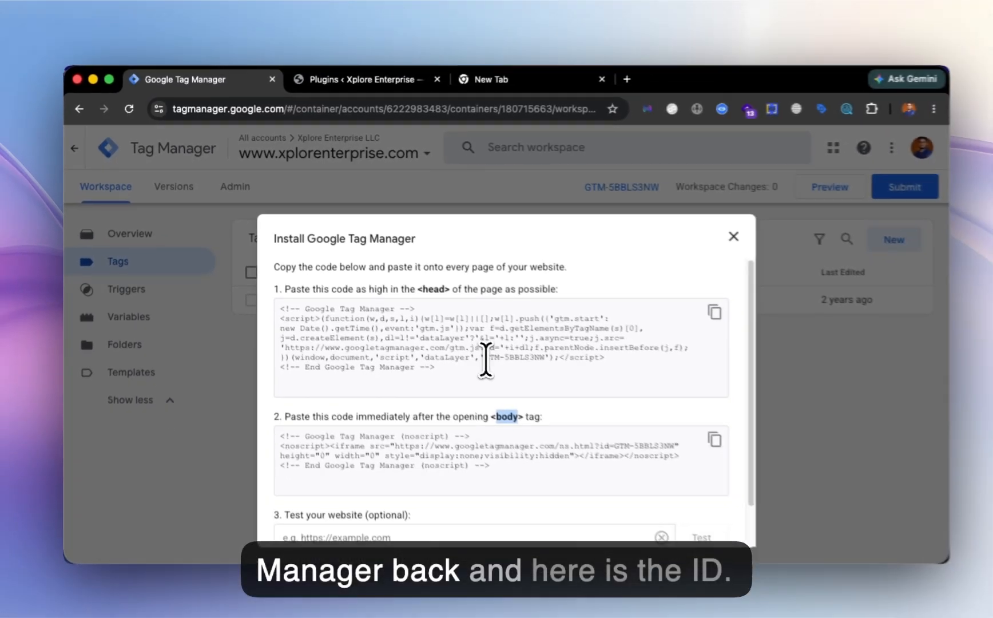
pyautogui.moveTo(528, 392); pyautogui.dragTo(544, 395)
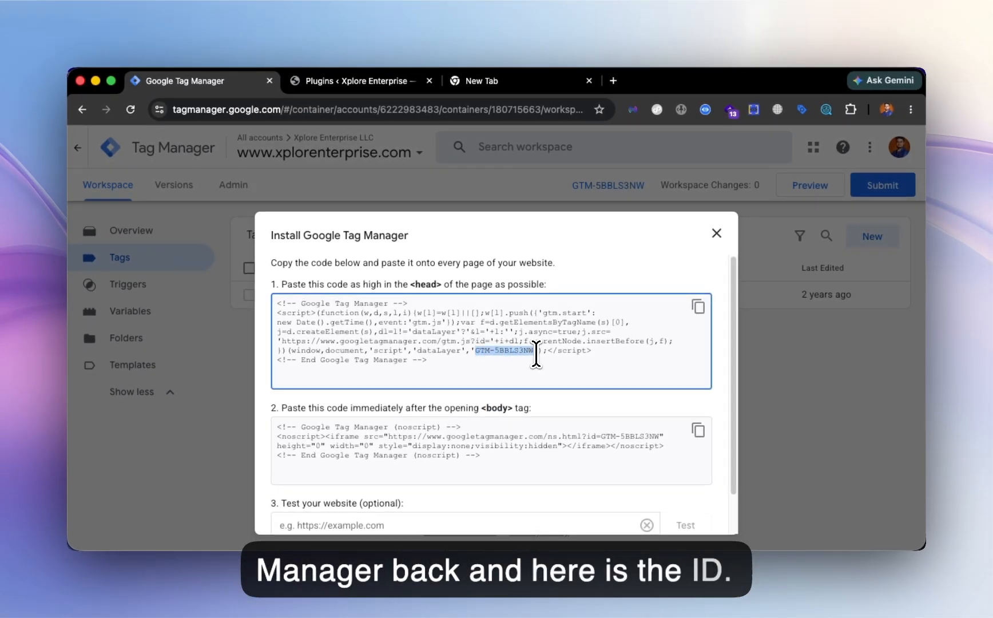
pyautogui.moveTo(462, 361); pyautogui.dragTo(265, 285)
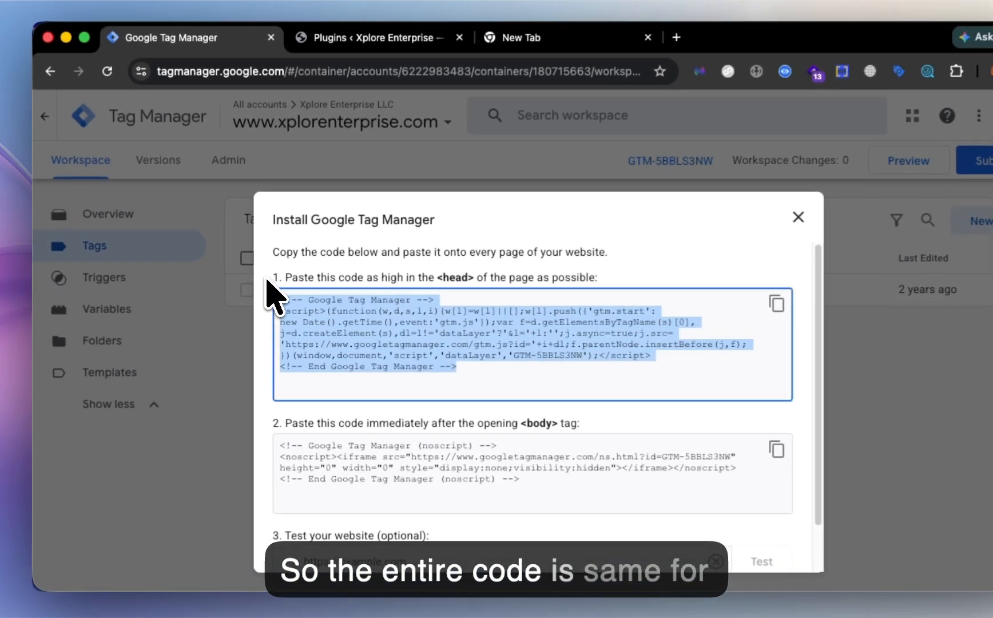
pyautogui.click(511, 350)
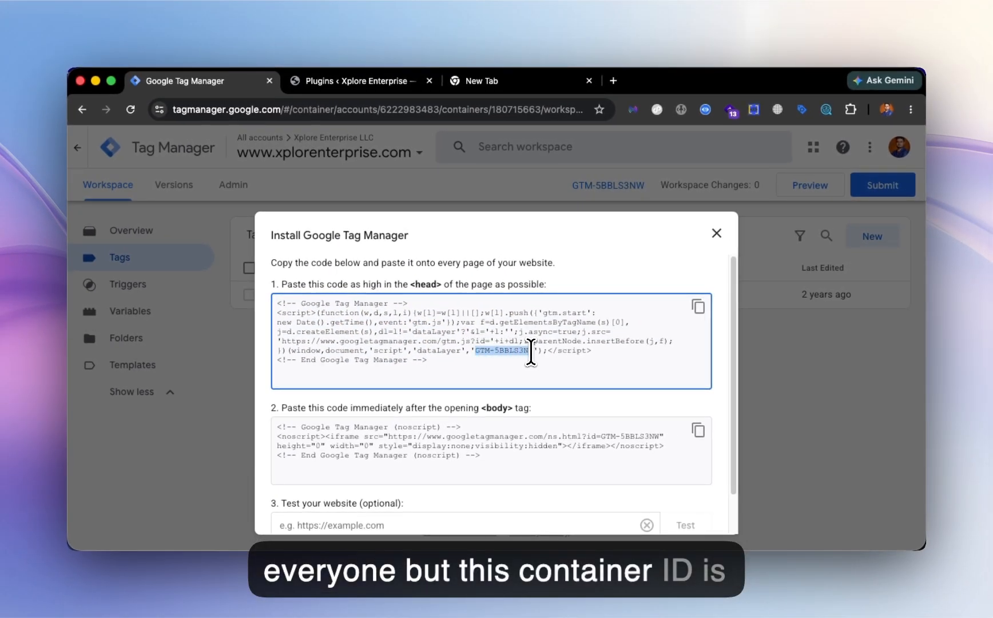
pyautogui.click(479, 354)
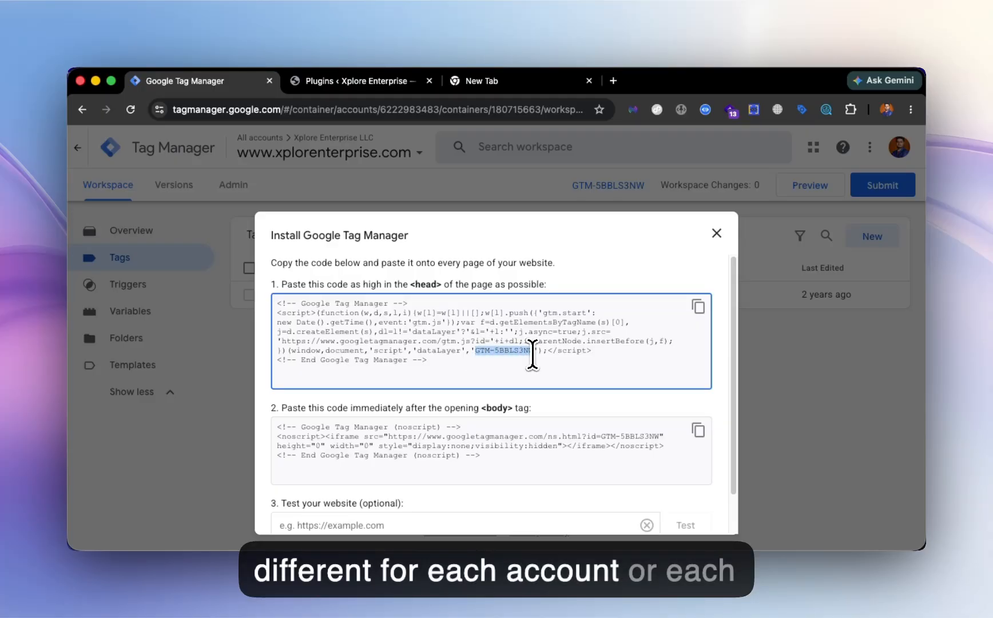
pyautogui.rightClick(493, 353)
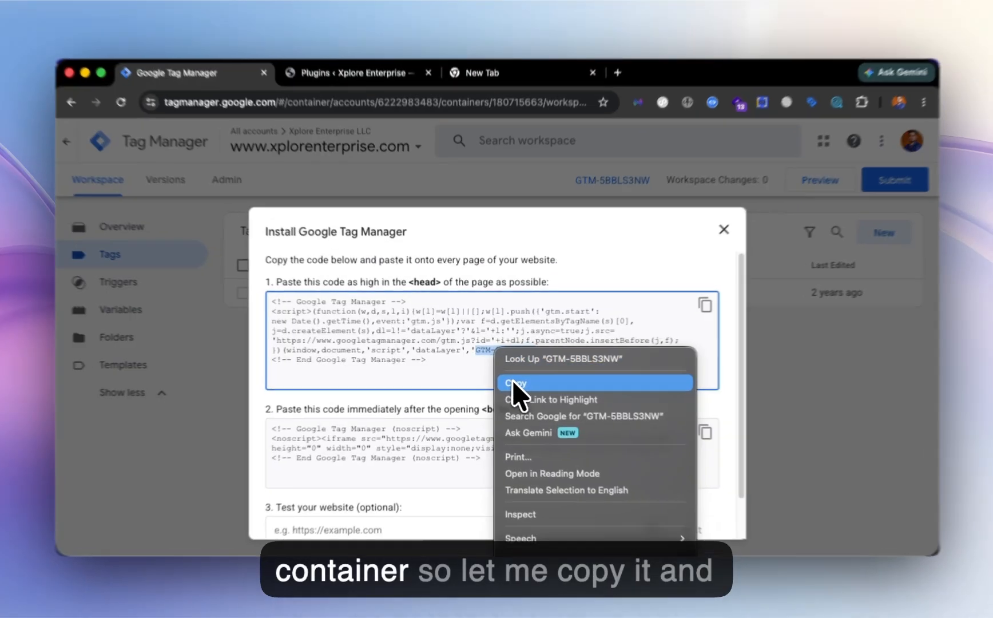
pyautogui.click(512, 379)
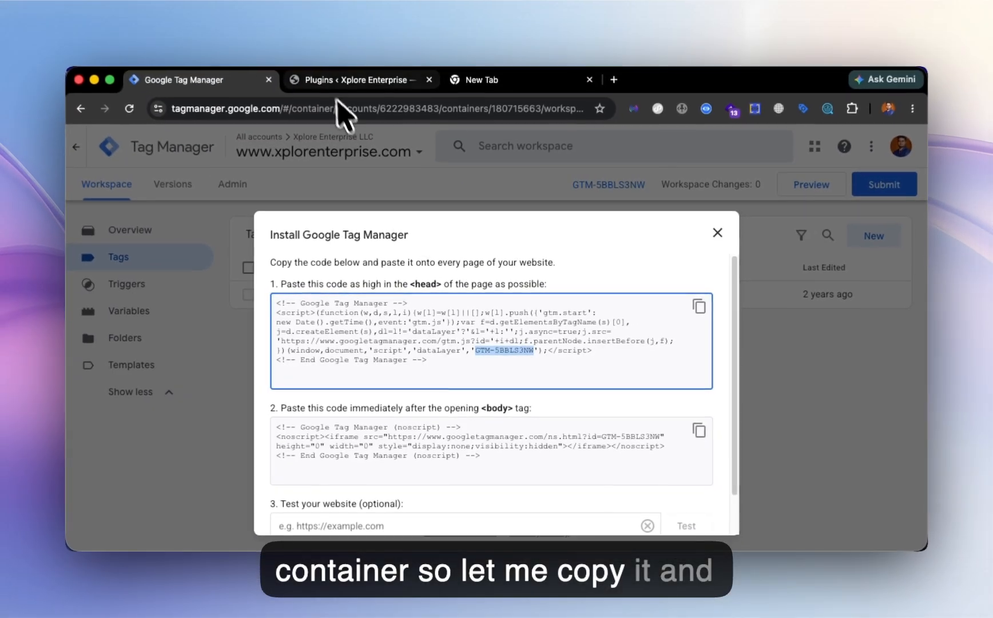
# Step: Go back to the WordPress plugins page and search the installed plugins for stape
pyautogui.click(309, 29)
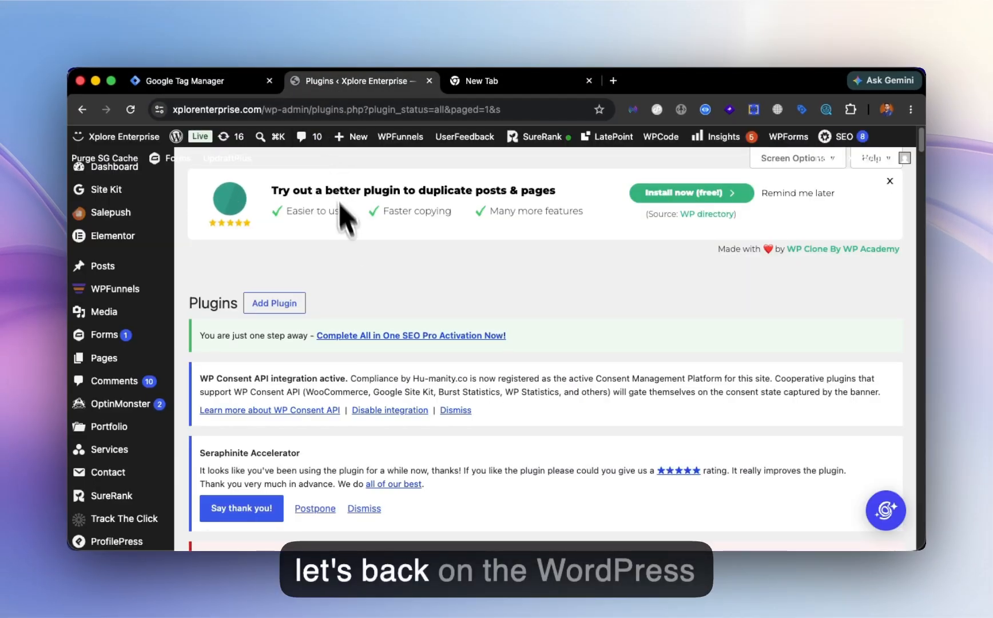
pyautogui.scroll(-15, 368, 340)
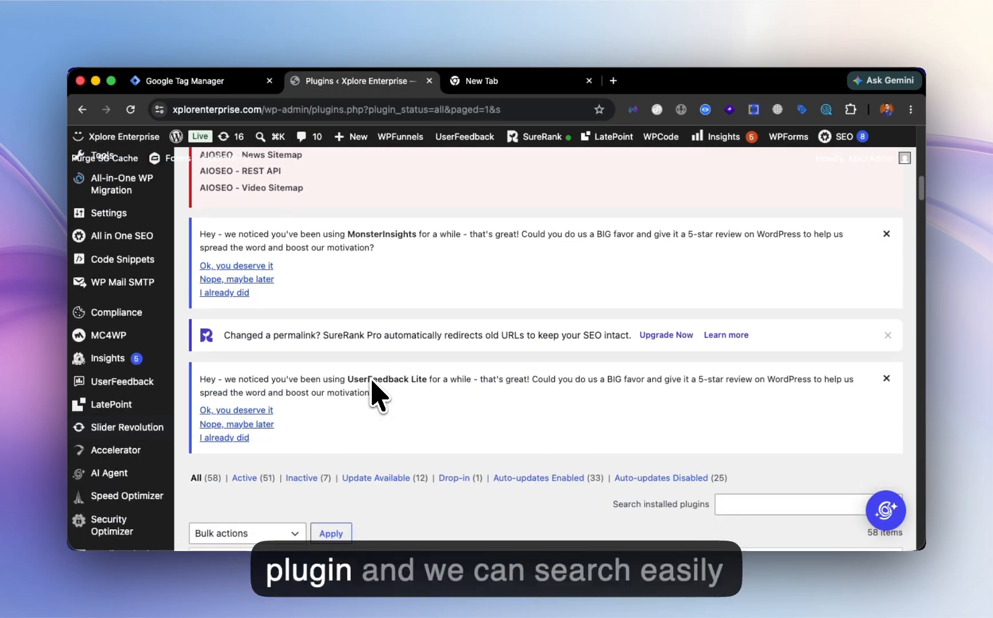
pyautogui.scroll(-5, 377, 395)
pyautogui.click(755, 288)
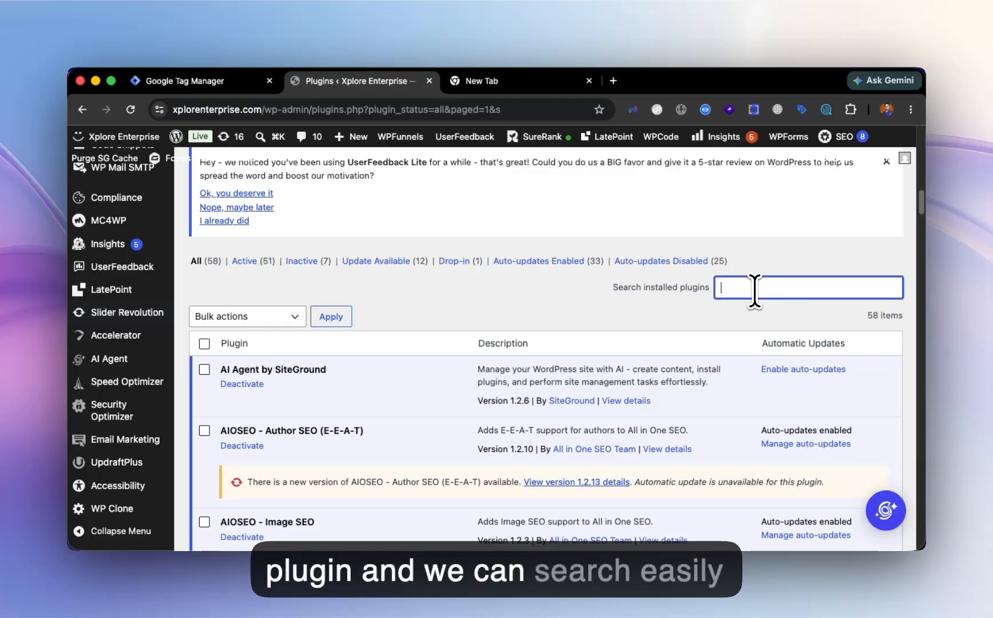
pyautogui.write('stape')
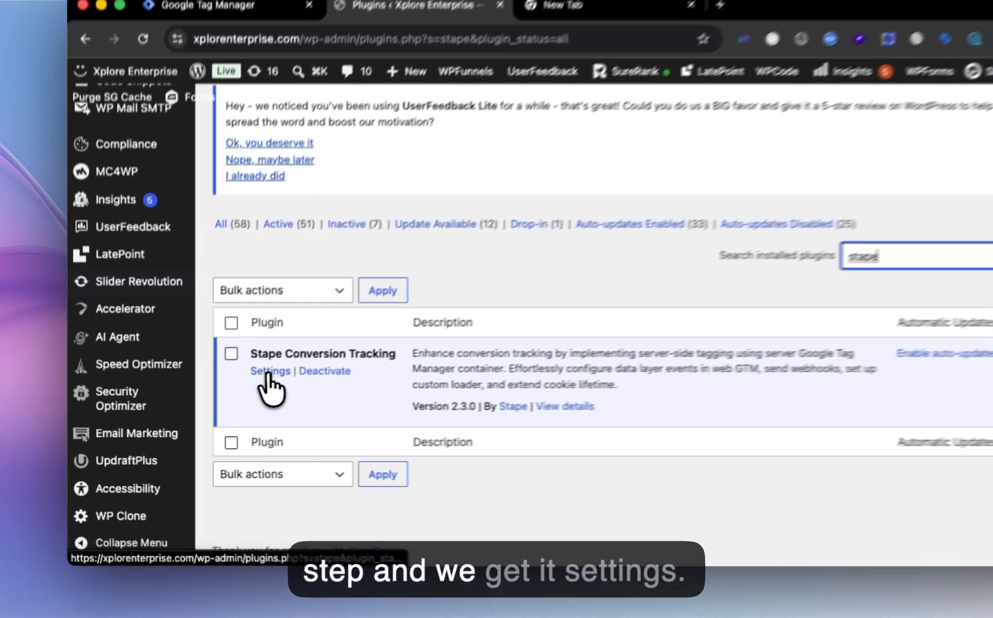
# Step: Open the settings of the Stape Conversion Tracking plugin
pyautogui.click(237, 388)
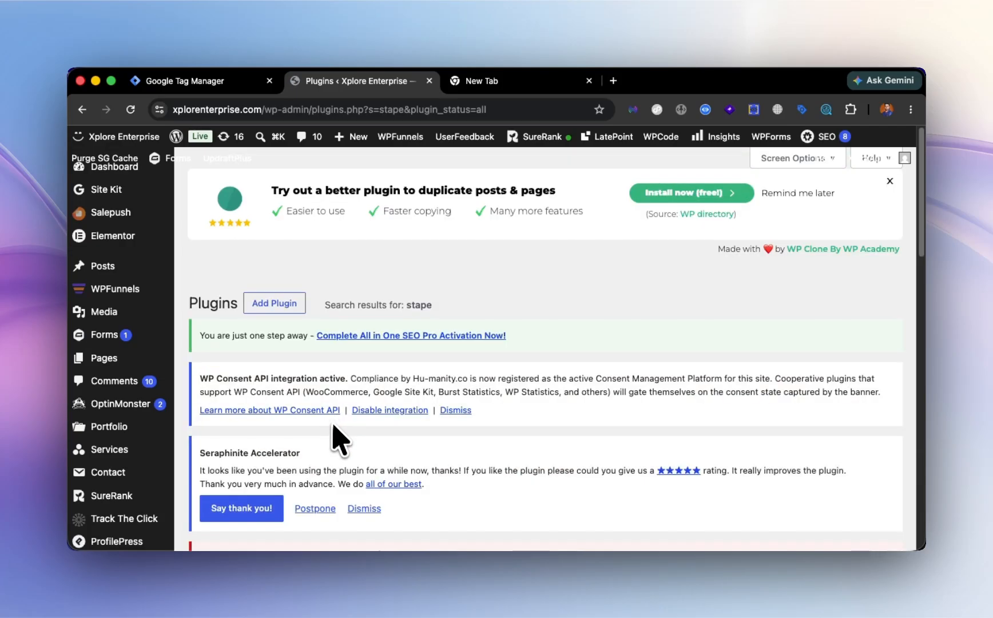
pyautogui.scroll(-15, 339, 436)
pyautogui.scroll(-4, 355, 472)
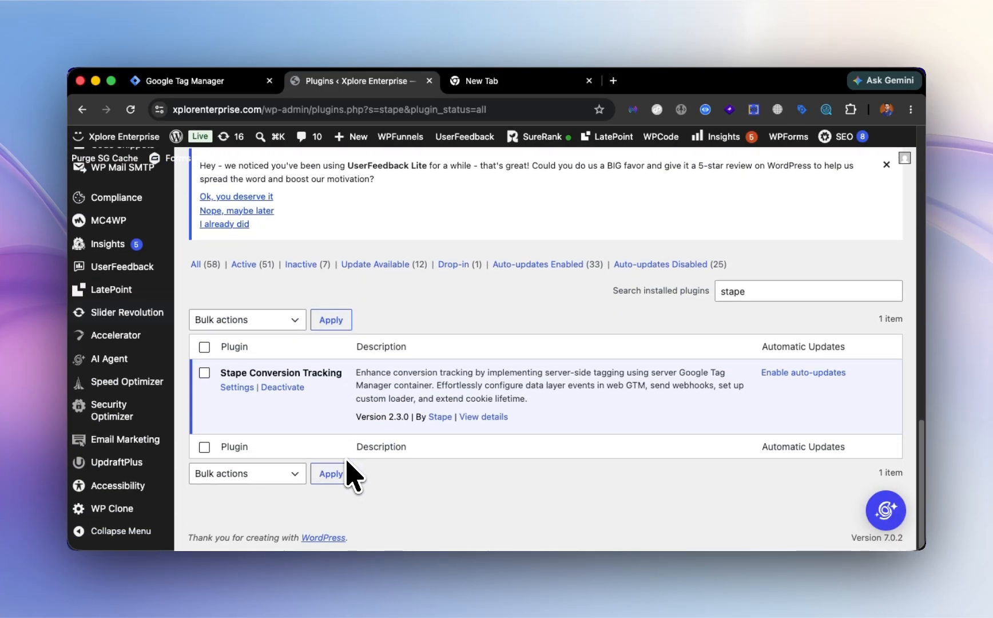
pyautogui.click(237, 387)
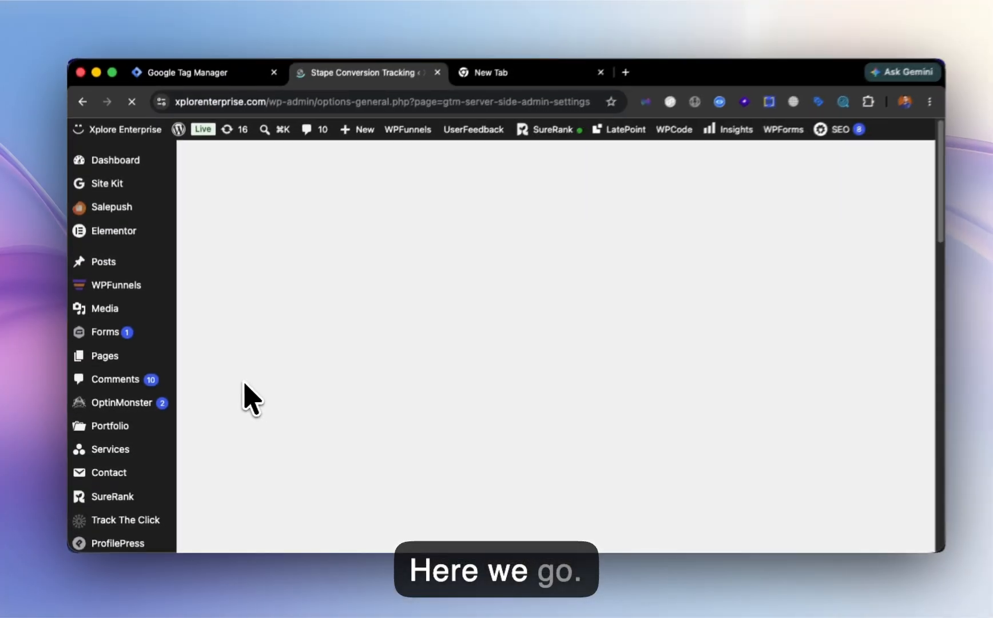
# Step: Enter GTM-5BBLS3NW as the Web Google Tag Manager ID in the plugin settings and save the changes
pyautogui.scroll(-5, 252, 408)
pyautogui.scroll(-10, 260, 412)
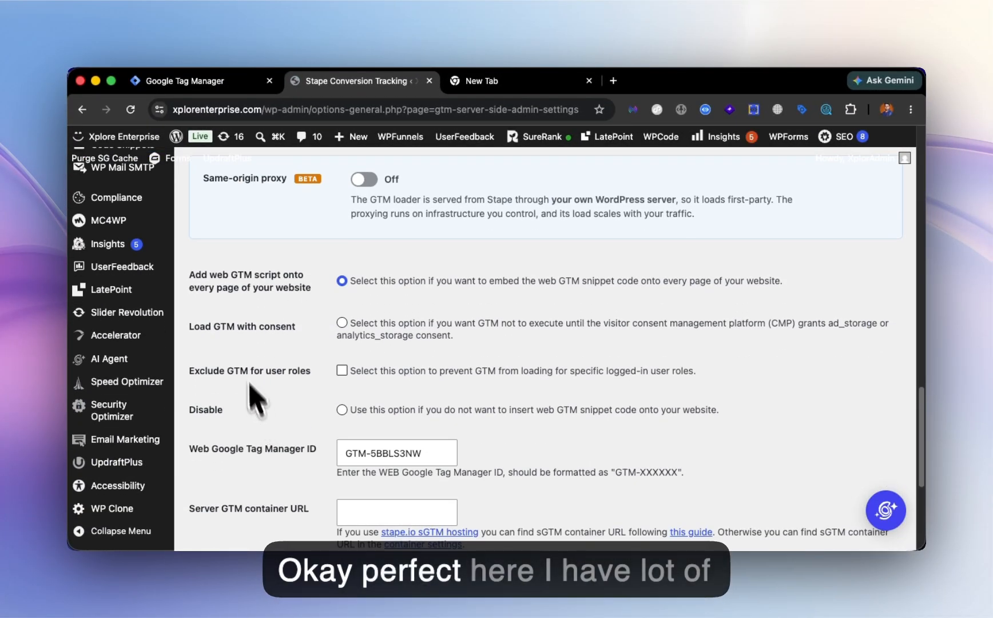
pyautogui.scroll(10, 249, 385)
pyautogui.scroll(-10, 348, 401)
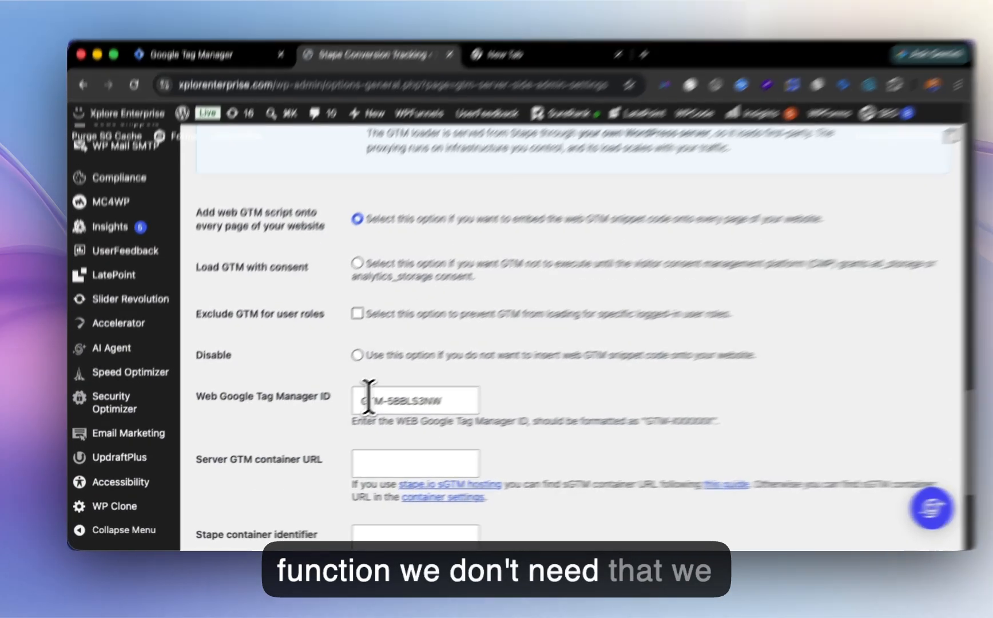
pyautogui.click(350, 408)
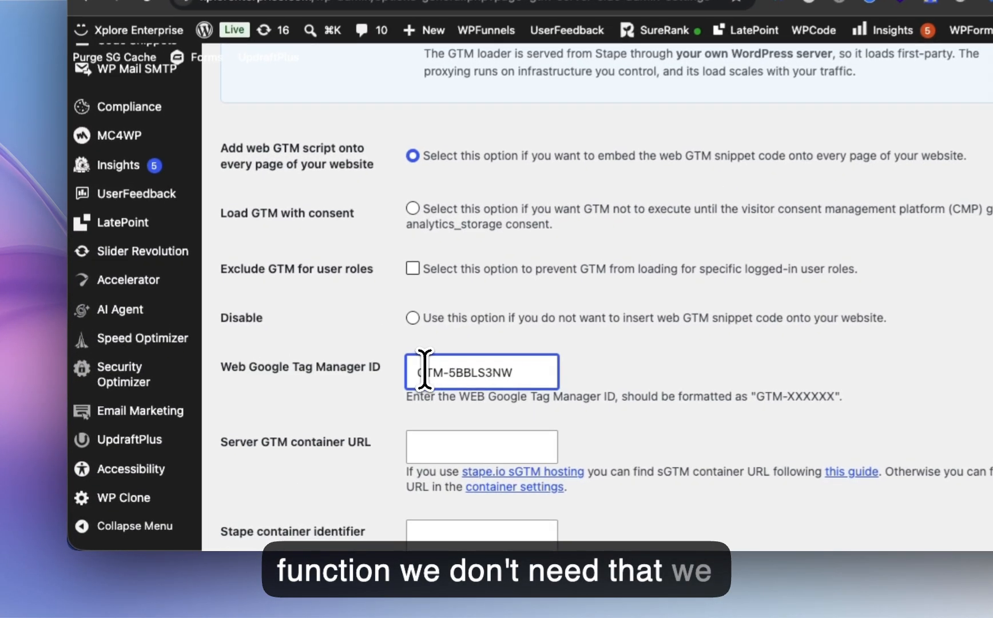
pyautogui.moveTo(350, 410); pyautogui.dragTo(386, 412)
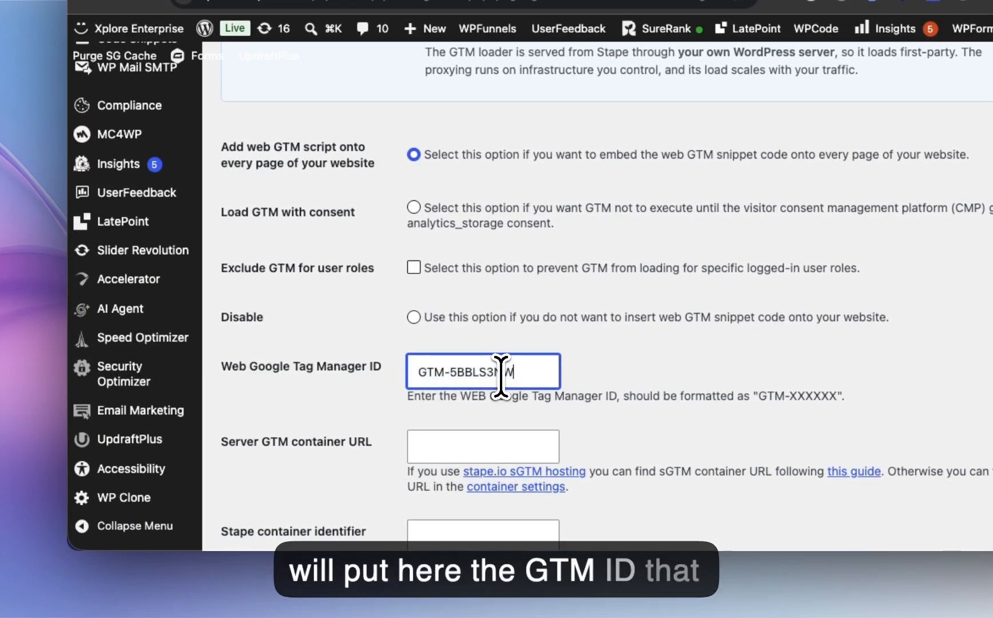
pyautogui.scroll(-5, 501, 377)
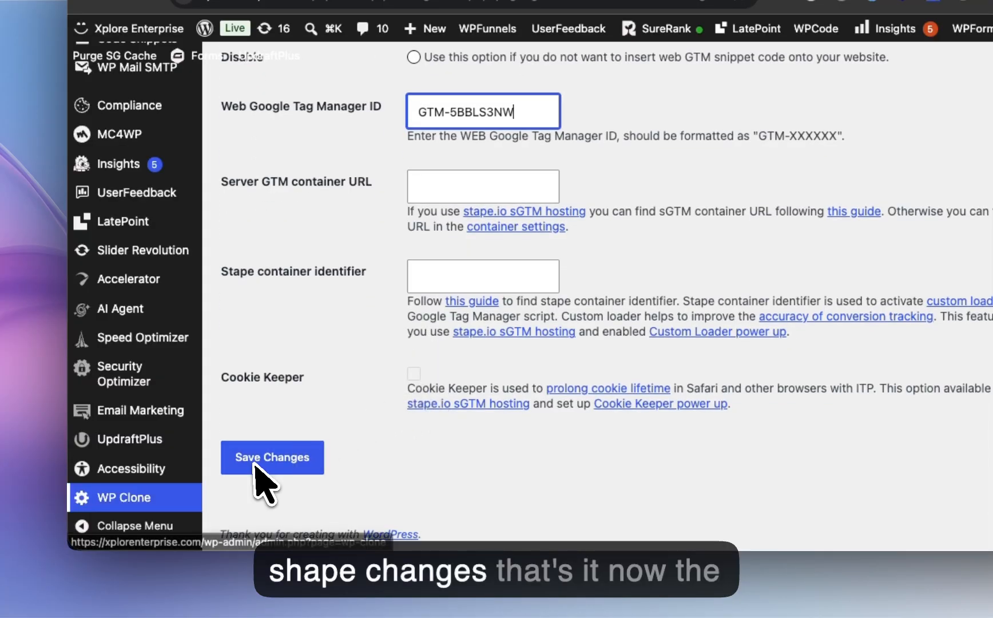
pyautogui.click(266, 463)
pyautogui.scroll(8, 295, 401)
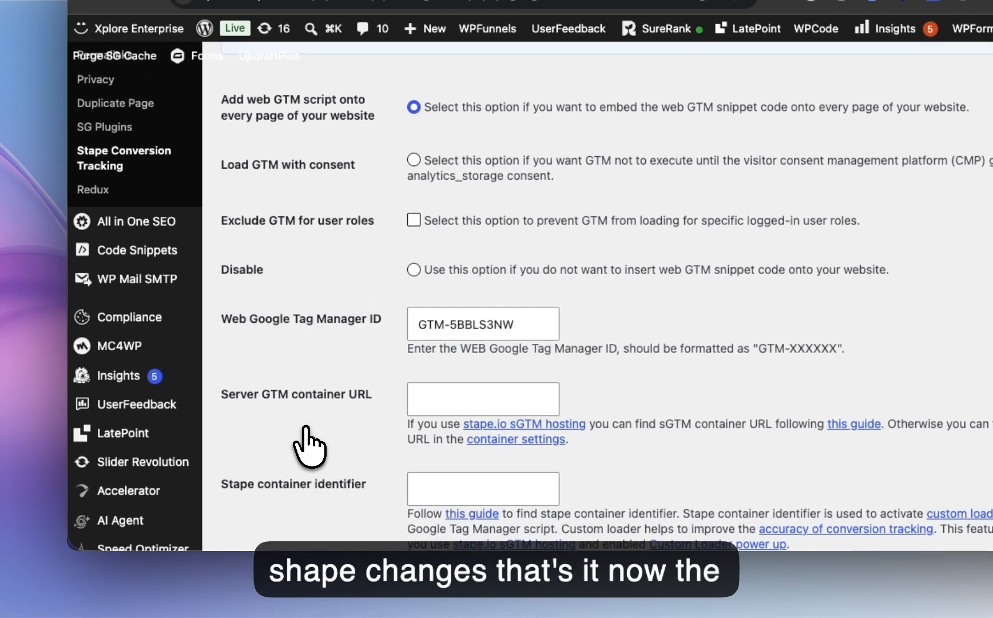
pyautogui.scroll(5, 316, 400)
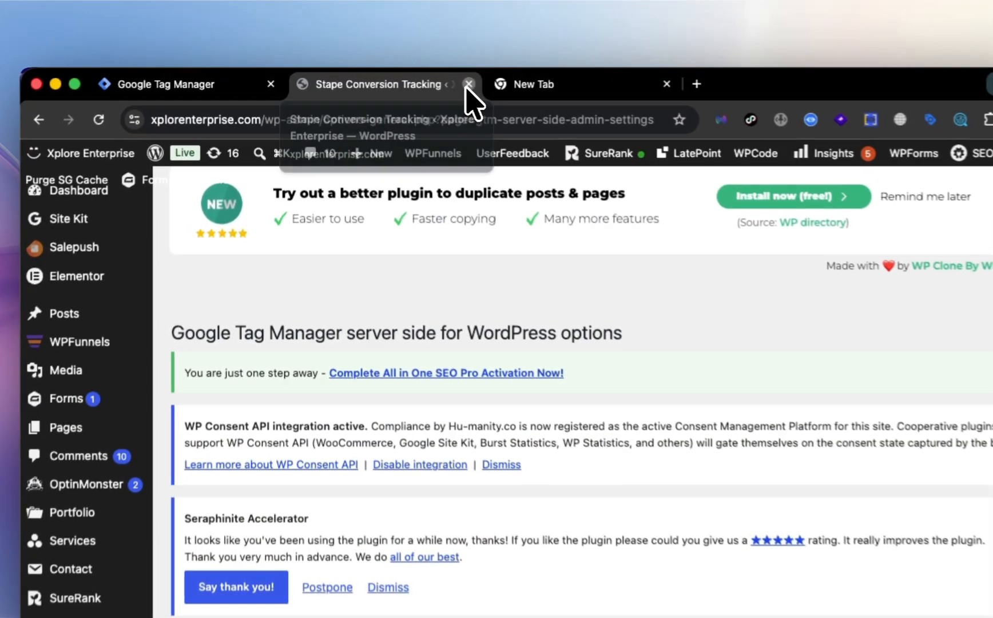
# Step: Close the Stape plugin settings page and dismiss the installation instructions in Google Tag Manager
pyautogui.click(468, 84)
pyautogui.click(203, 92)
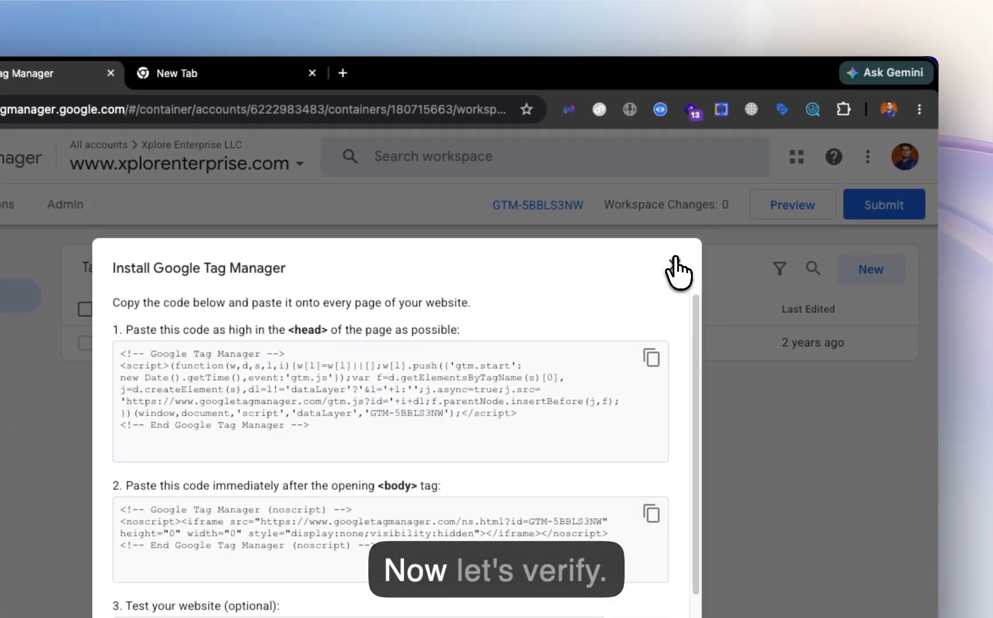
pyautogui.click(835, 276)
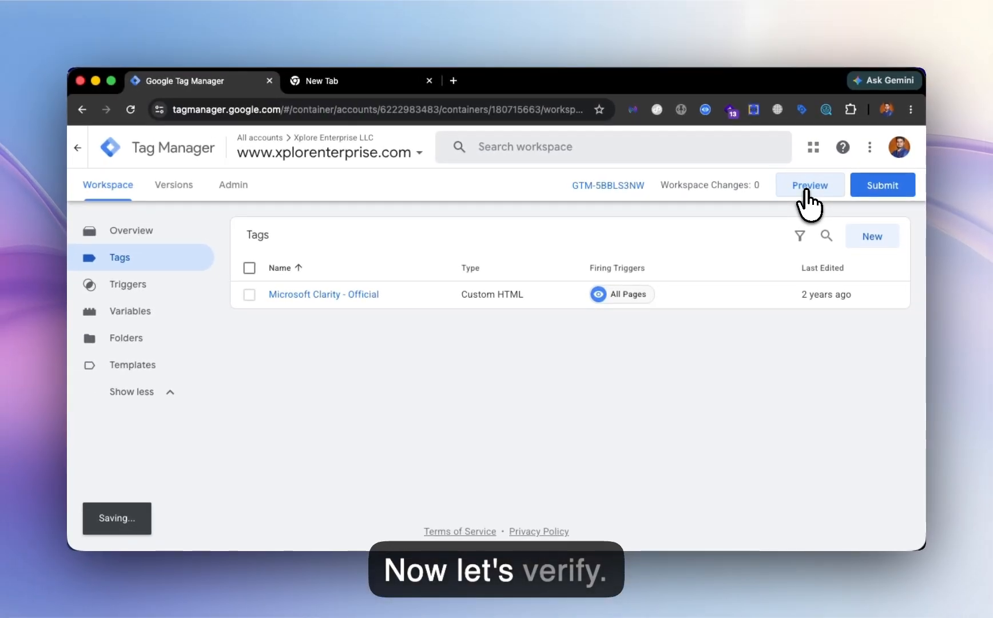
pyautogui.click(809, 189)
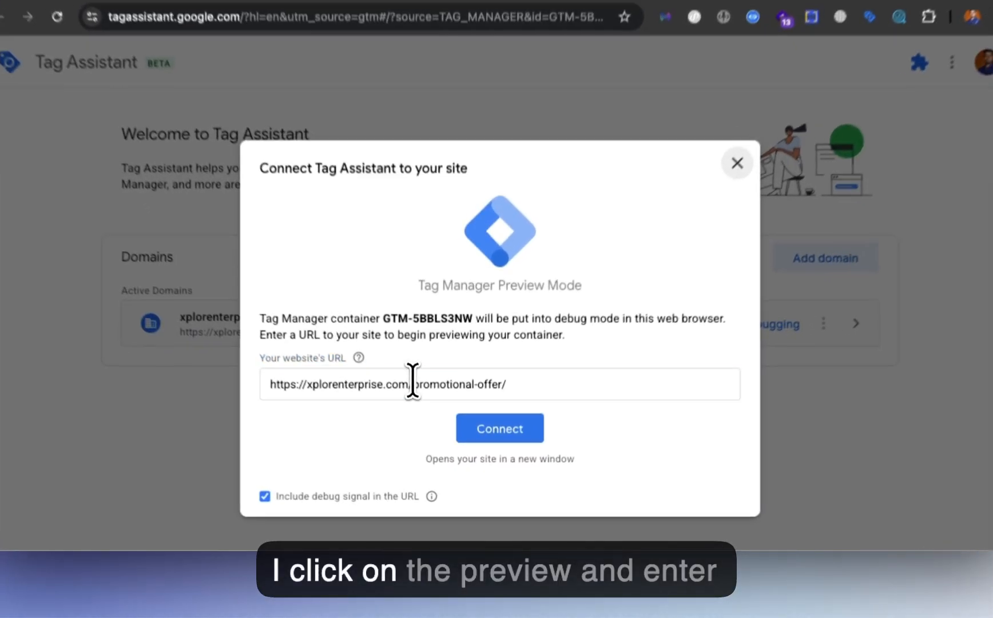
pyautogui.moveTo(424, 412); pyautogui.dragTo(534, 426)
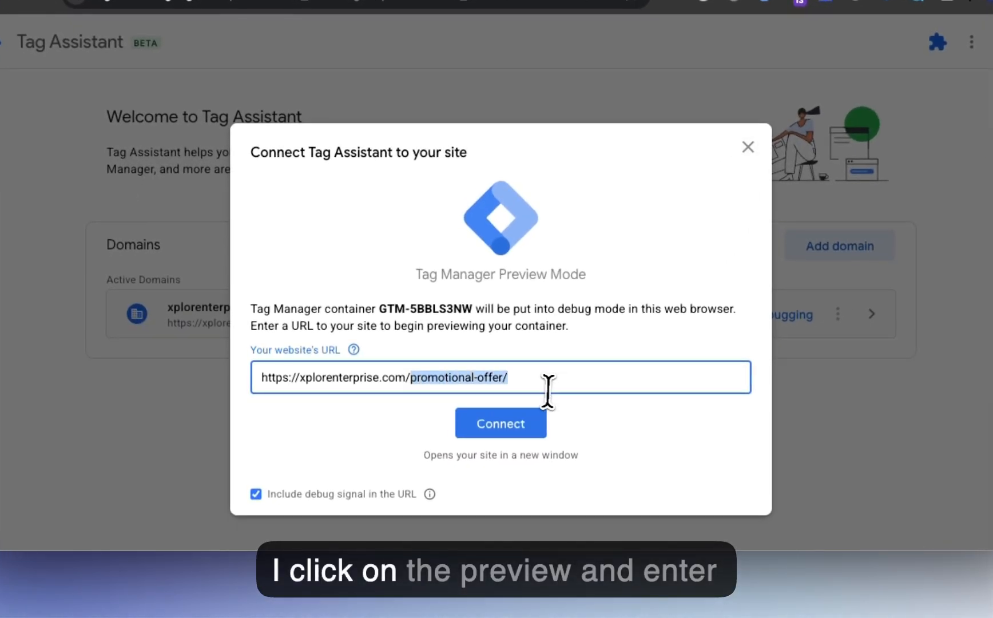
pyautogui.press('BackSpace')
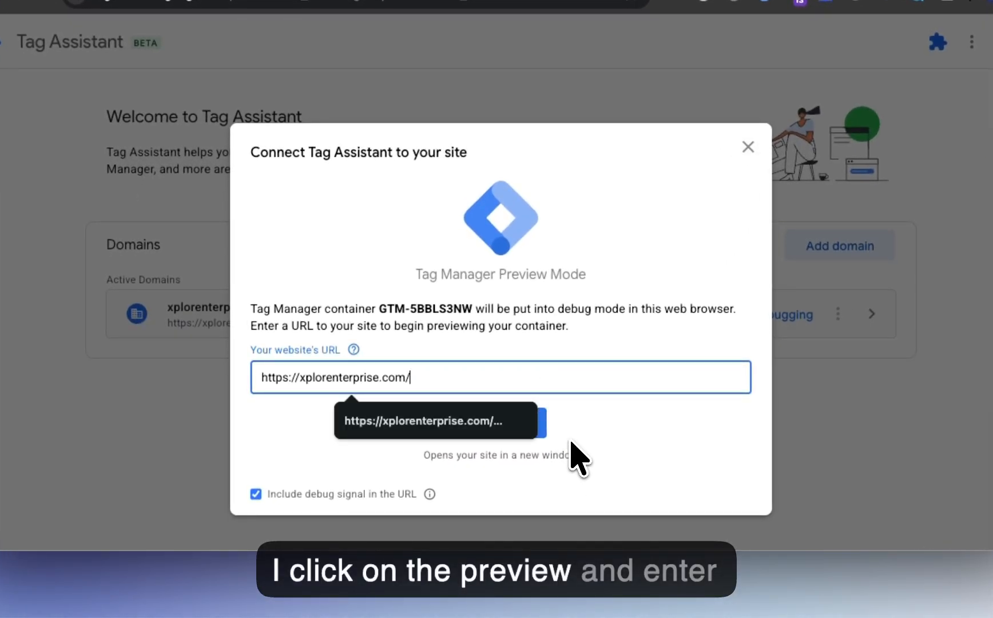
pyautogui.click(535, 422)
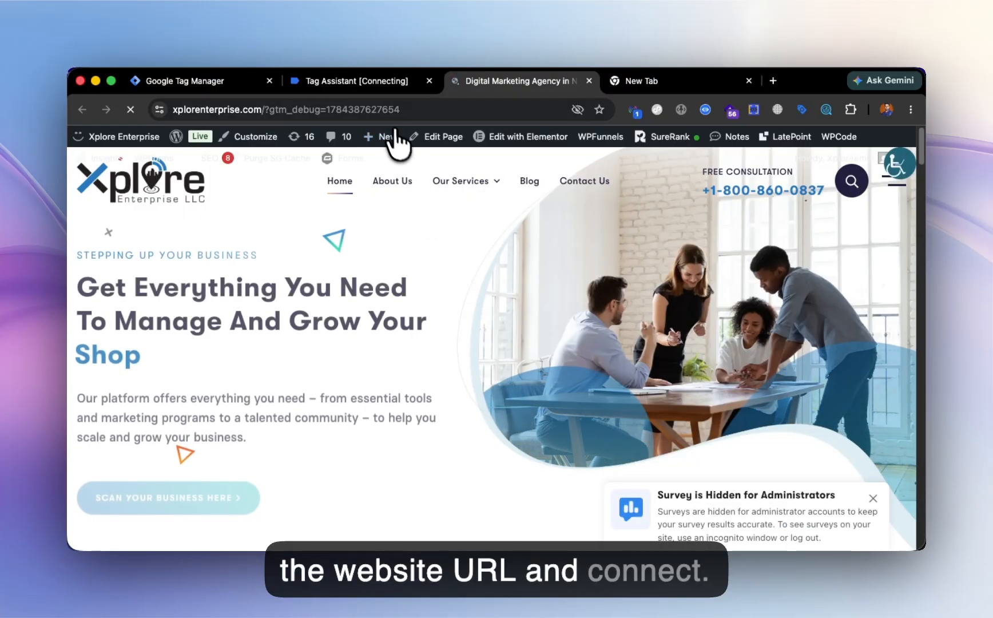
pyautogui.click(360, 83)
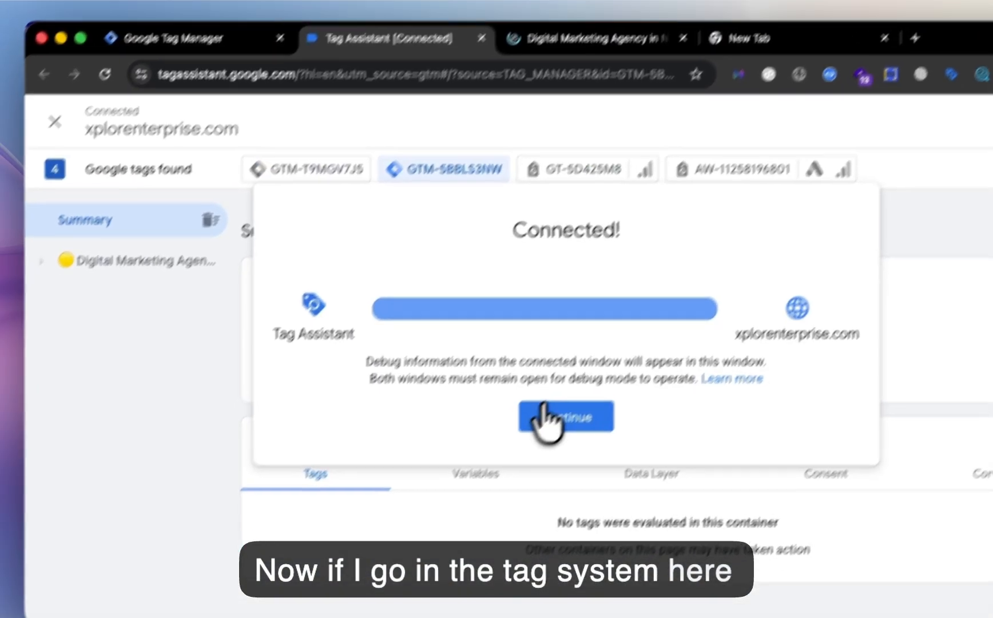
pyautogui.click(536, 446)
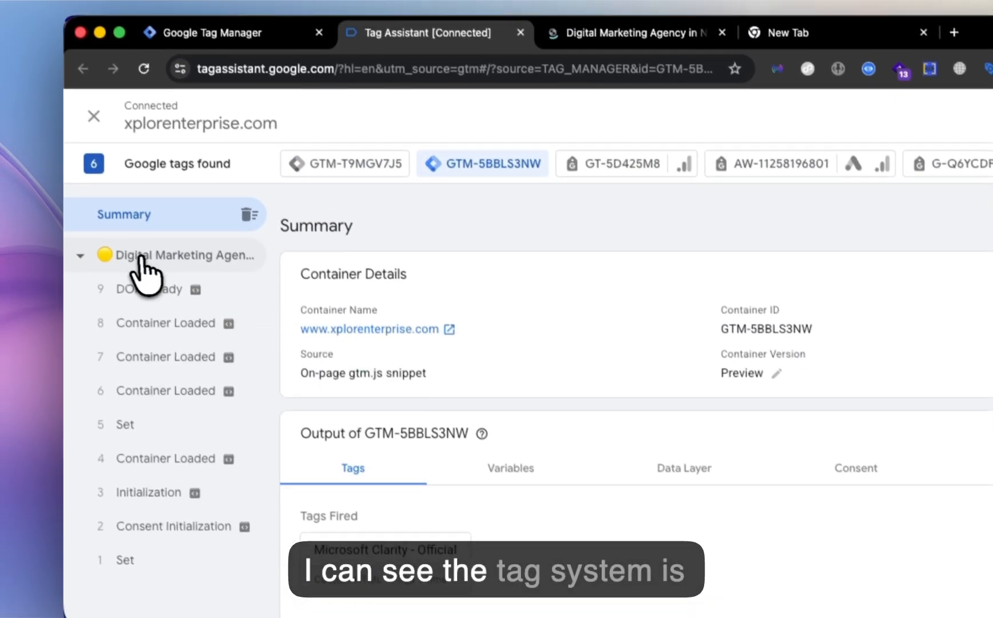
# Step: Examine the home page's container details and its recorded events, such as Window Loaded, DOM Ready, Container Loaded and Initialization, in Tag Assistant
pyautogui.click(136, 231)
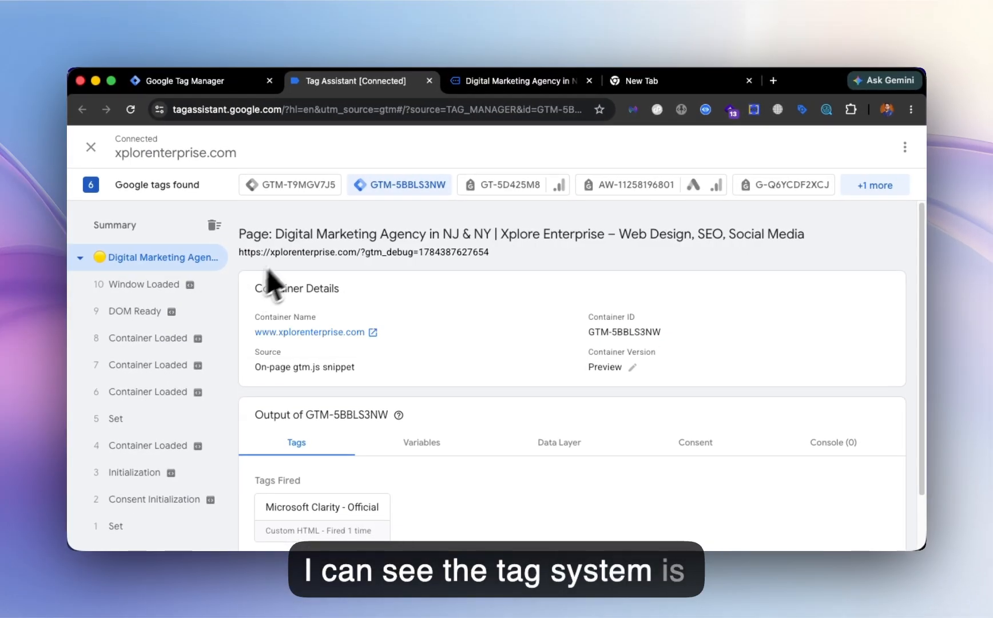
pyautogui.moveTo(239, 232); pyautogui.dragTo(562, 265)
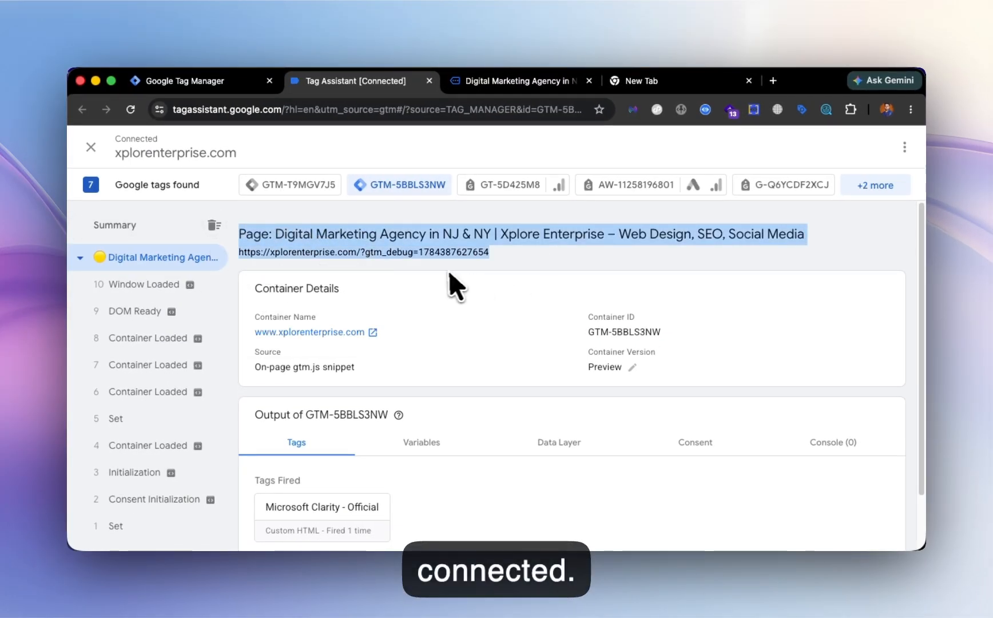
pyautogui.click(426, 304)
pyautogui.click(144, 285)
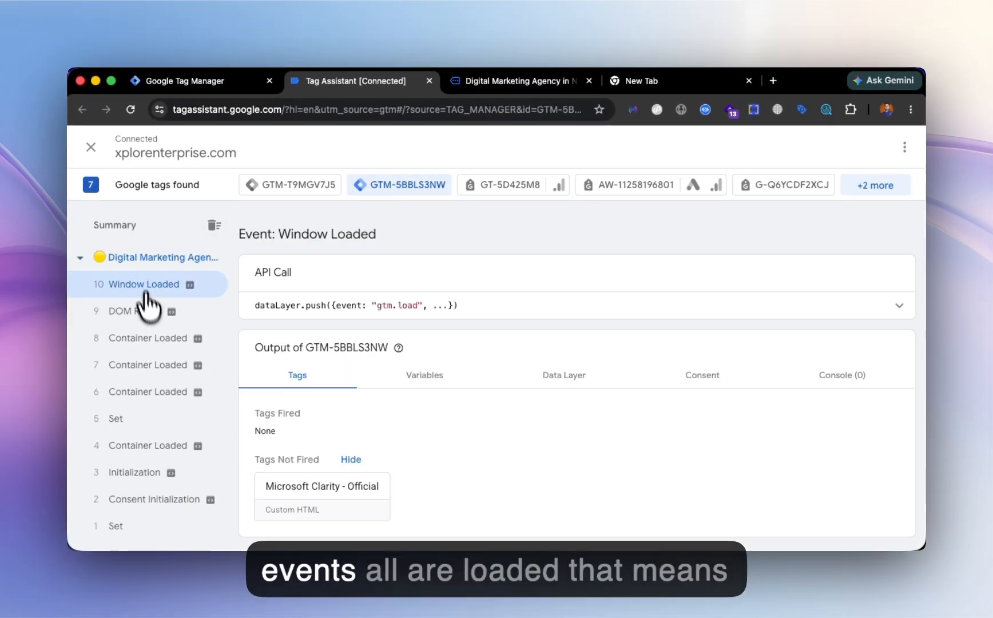
pyautogui.click(143, 311)
pyautogui.click(150, 338)
pyautogui.click(147, 392)
pyautogui.click(144, 446)
pyautogui.click(143, 472)
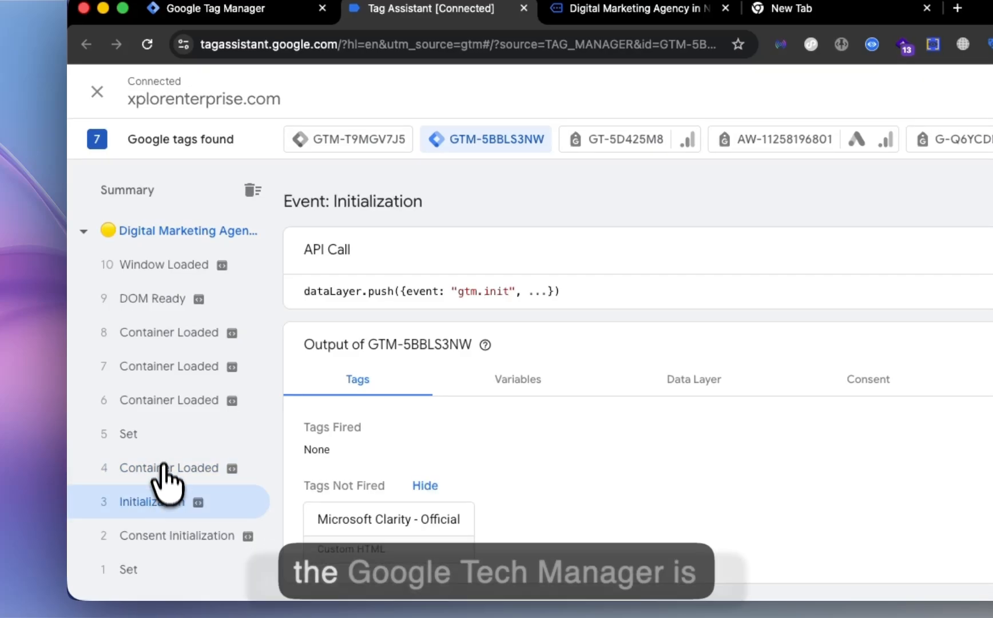
pyautogui.click(144, 419)
pyautogui.click(171, 230)
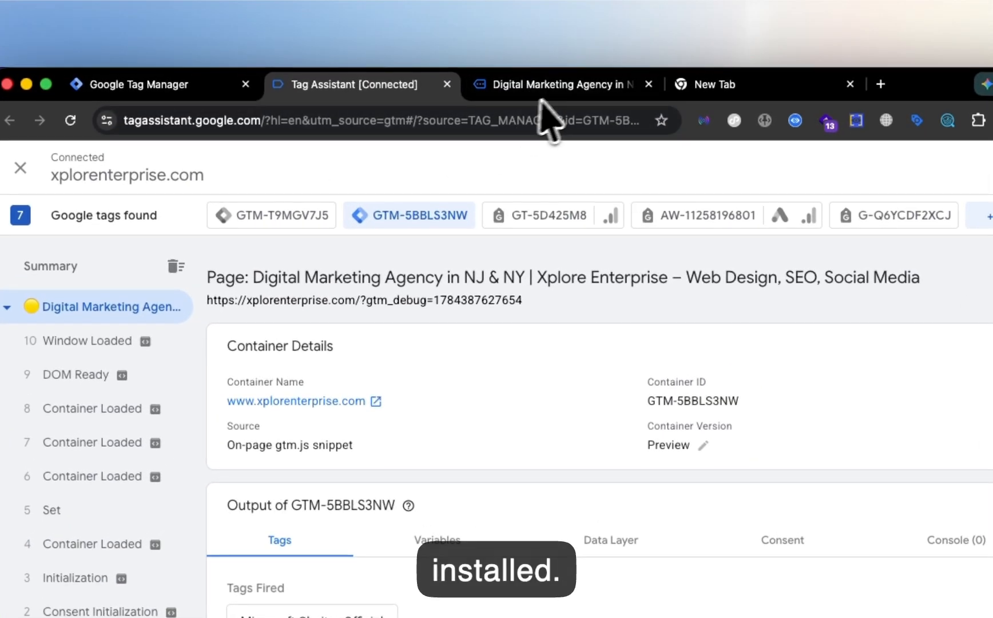
# Step: Switch to the previewed website and go to the contact form on its Contact Us page
pyautogui.click(639, 17)
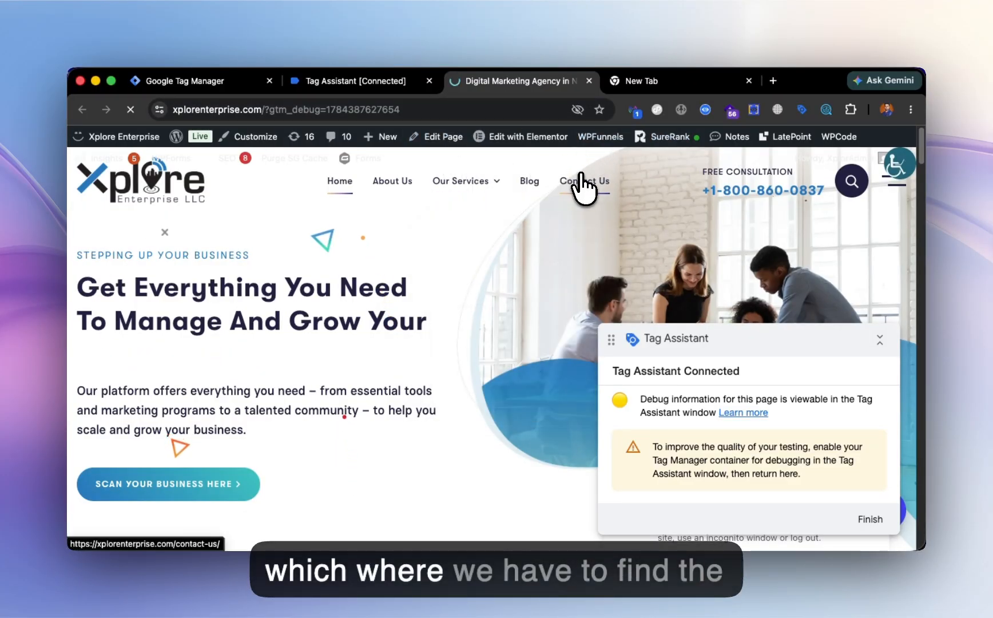
pyautogui.click(582, 182)
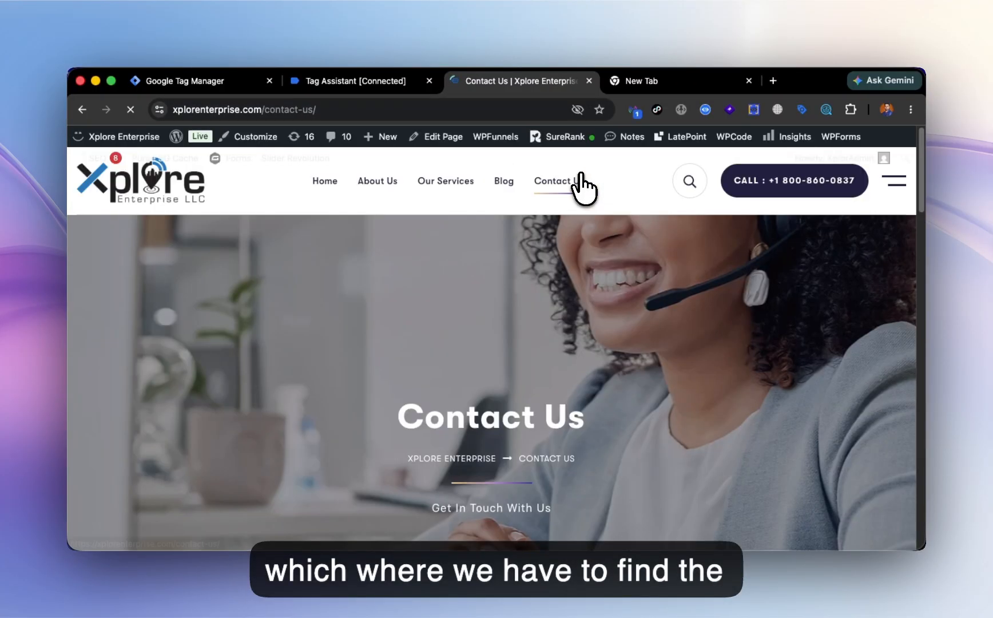
pyautogui.scroll(-6, 571, 275)
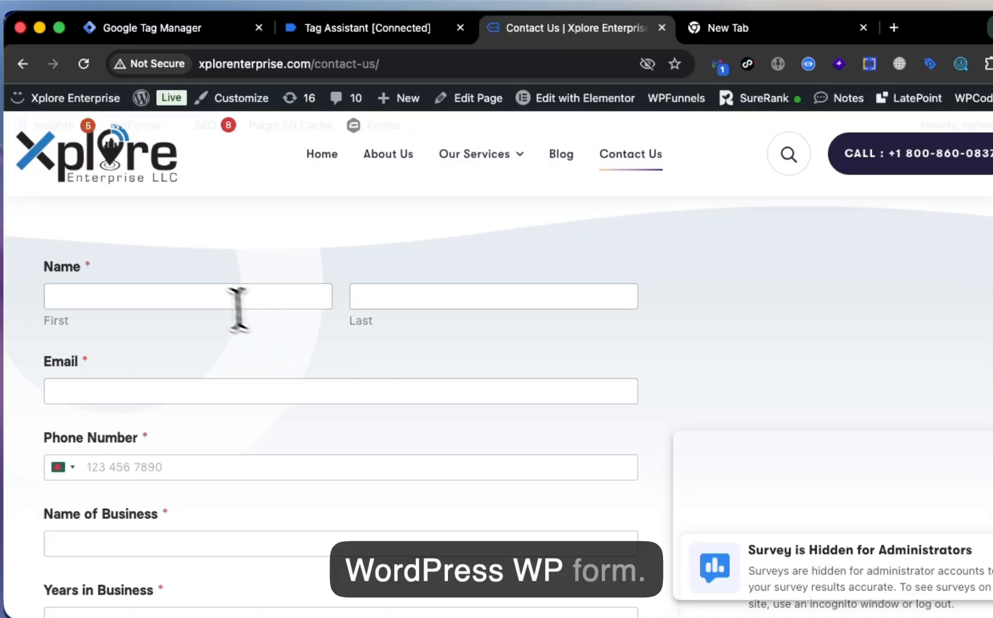
# Step: Inspect the first name field's HTML attributes to check which form plugin built the form, and close the developer tools
pyautogui.click(199, 297)
pyautogui.rightClick(202, 291)
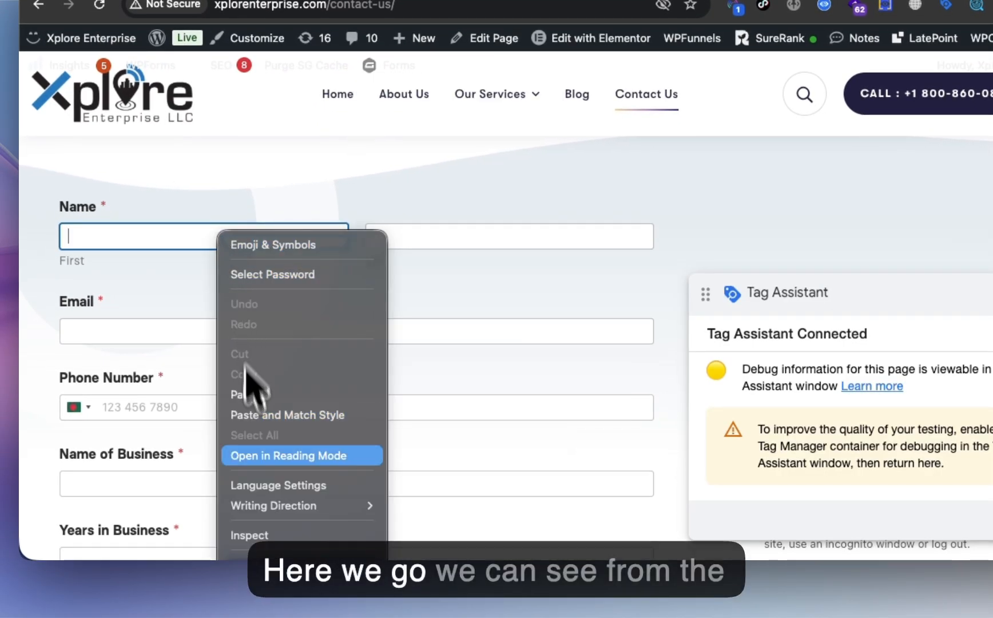
pyautogui.click(246, 535)
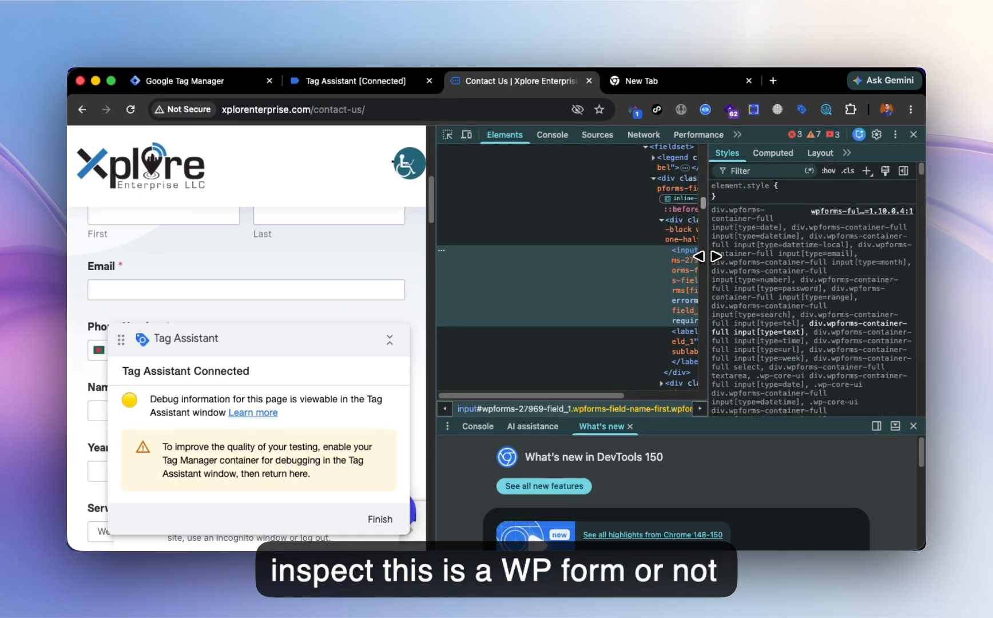
pyautogui.moveTo(707, 256); pyautogui.dragTo(943, 277)
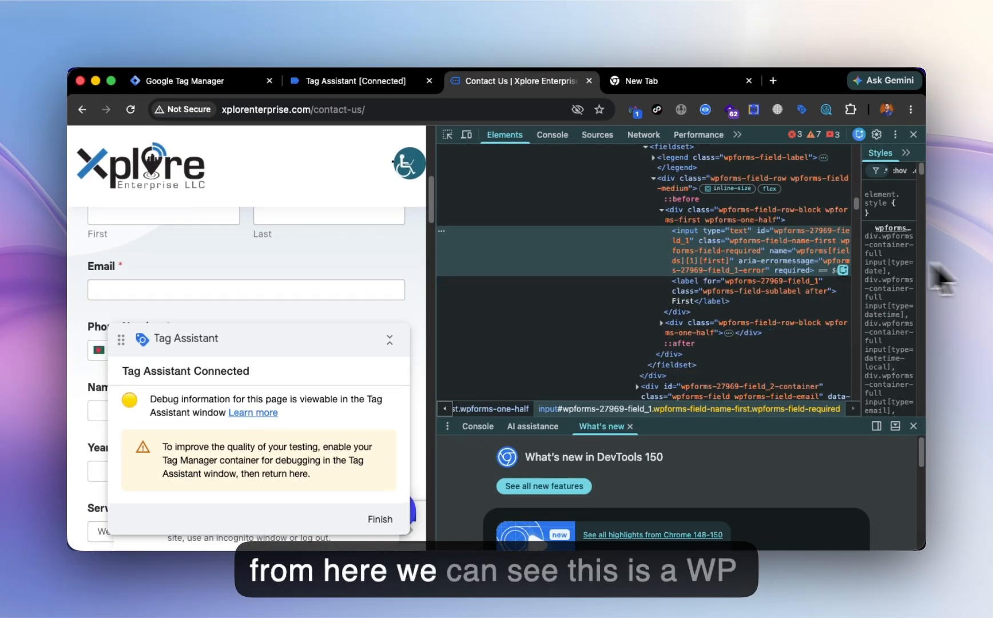
pyautogui.doubleClick(780, 234)
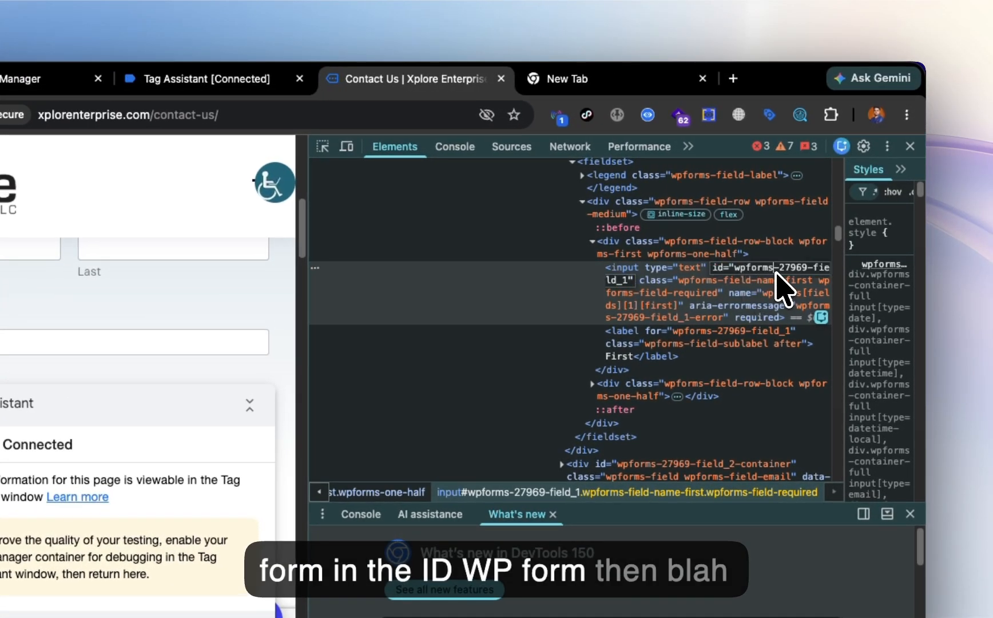
pyautogui.click(911, 147)
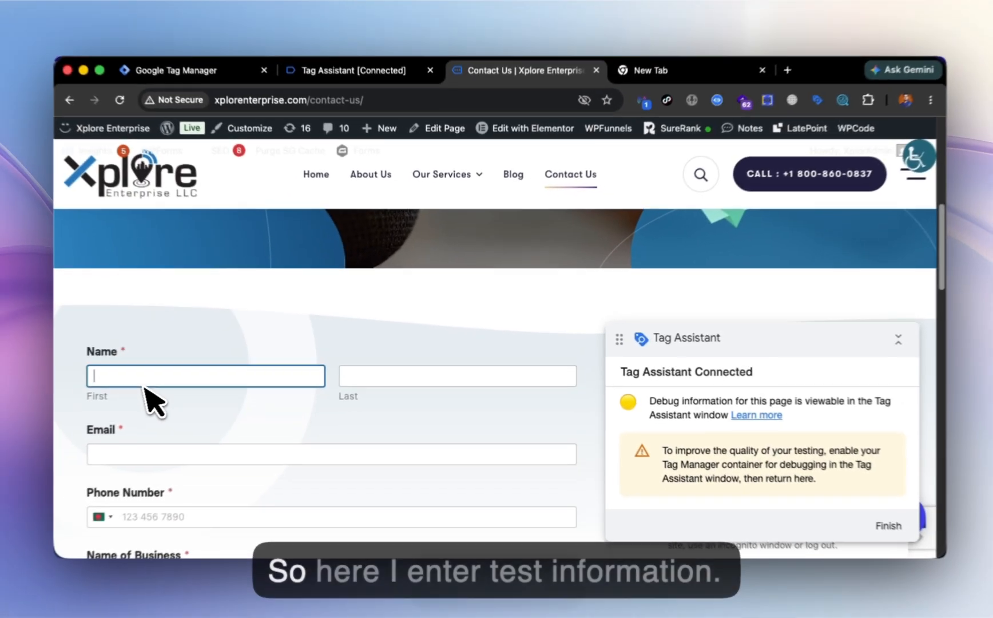
# Step: Enter test as the first name and autofill the last name, email and phone from a saved test entry
pyautogui.click(141, 381)
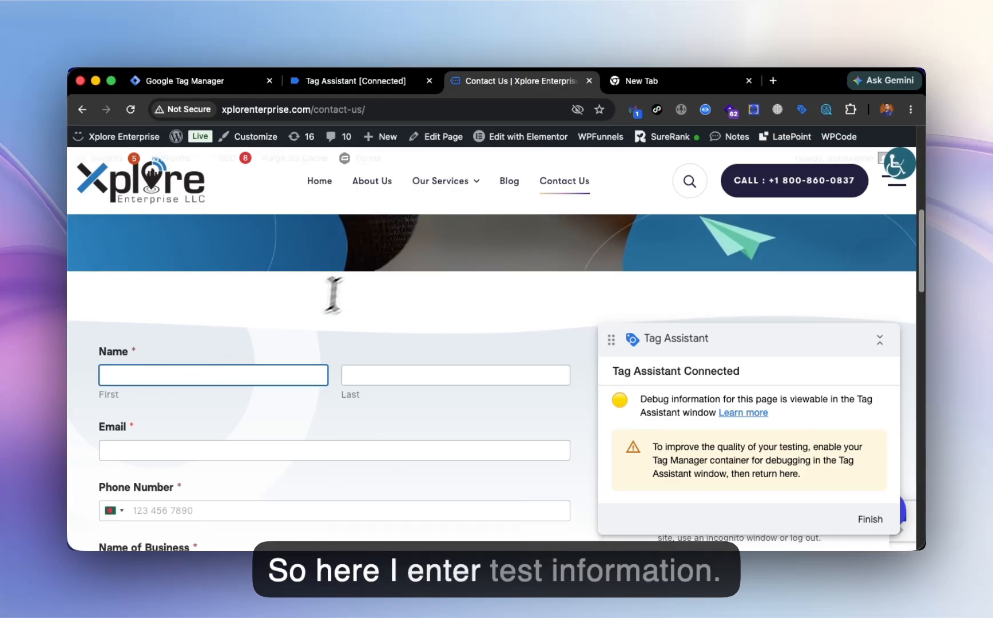
pyautogui.write('test')
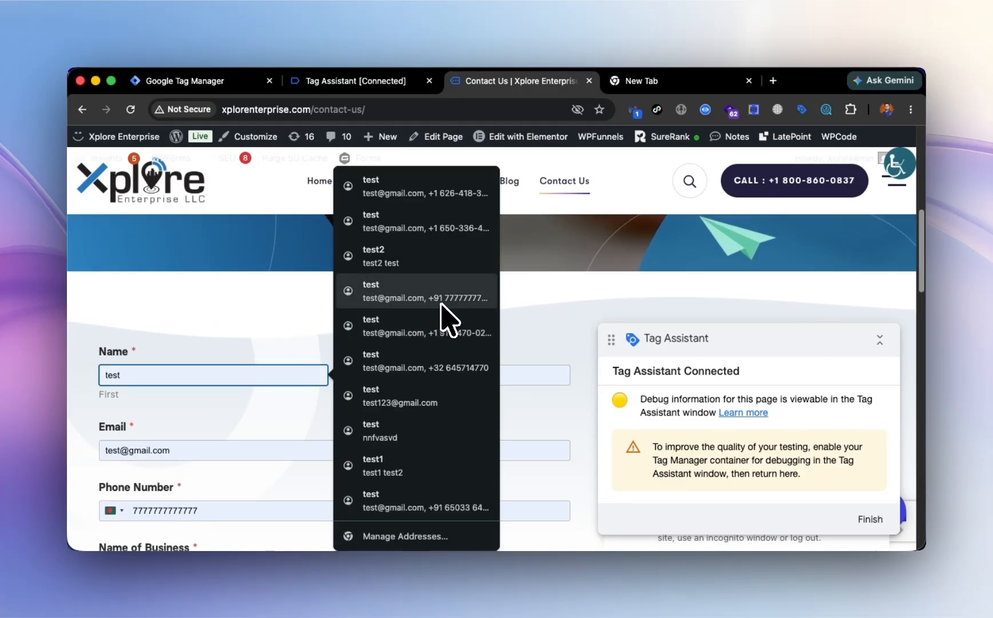
pyautogui.click(452, 298)
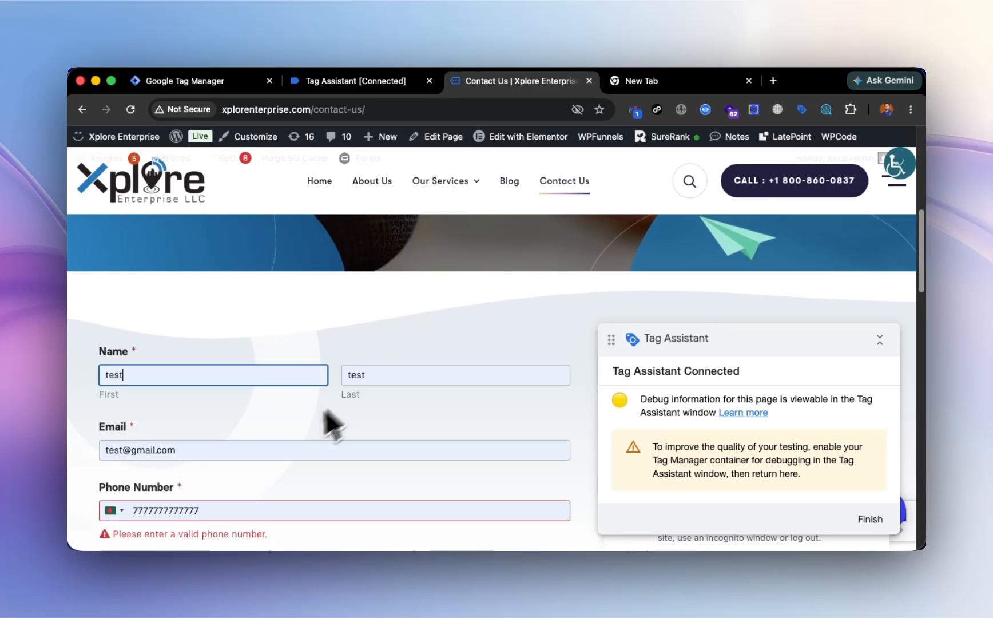
# Step: Replace the autofilled phone number in the contact form with a valid test phone number
pyautogui.scroll(-5, 264, 457)
pyautogui.doubleClick(178, 300)
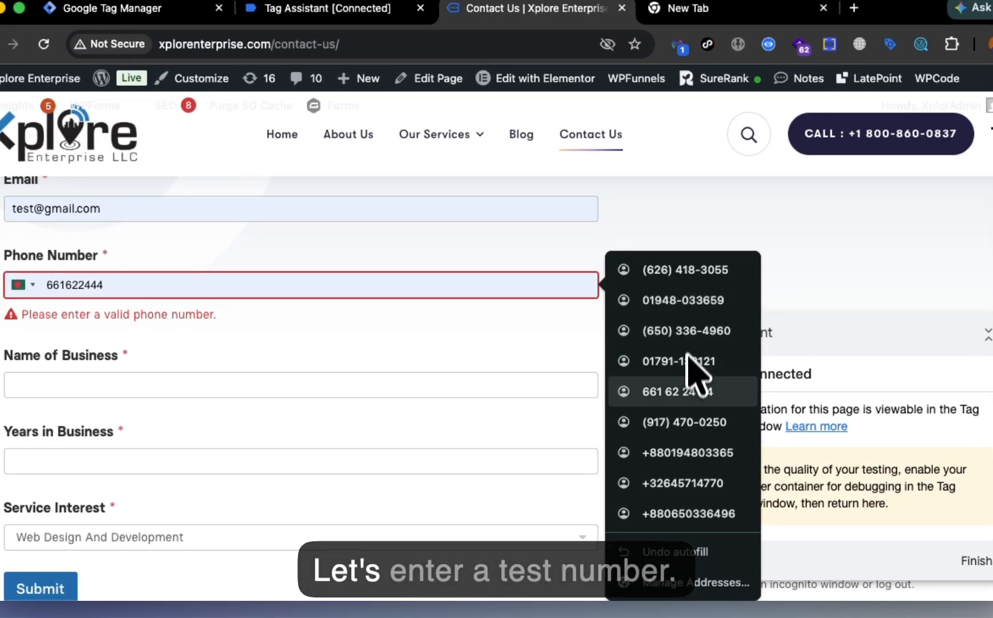
pyautogui.click(679, 371)
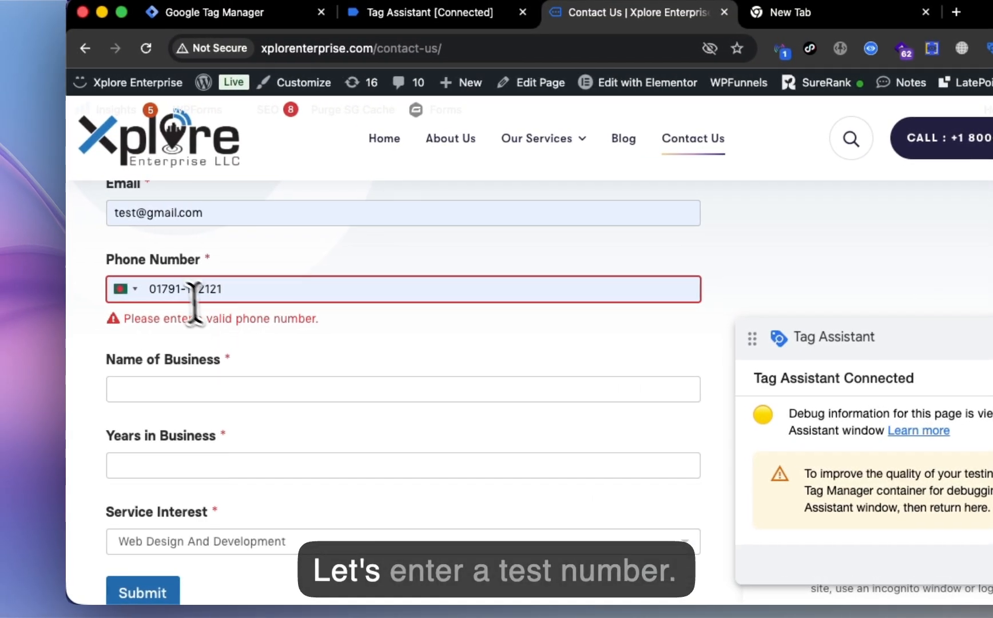
pyautogui.click(66, 285)
pyautogui.write('123459')
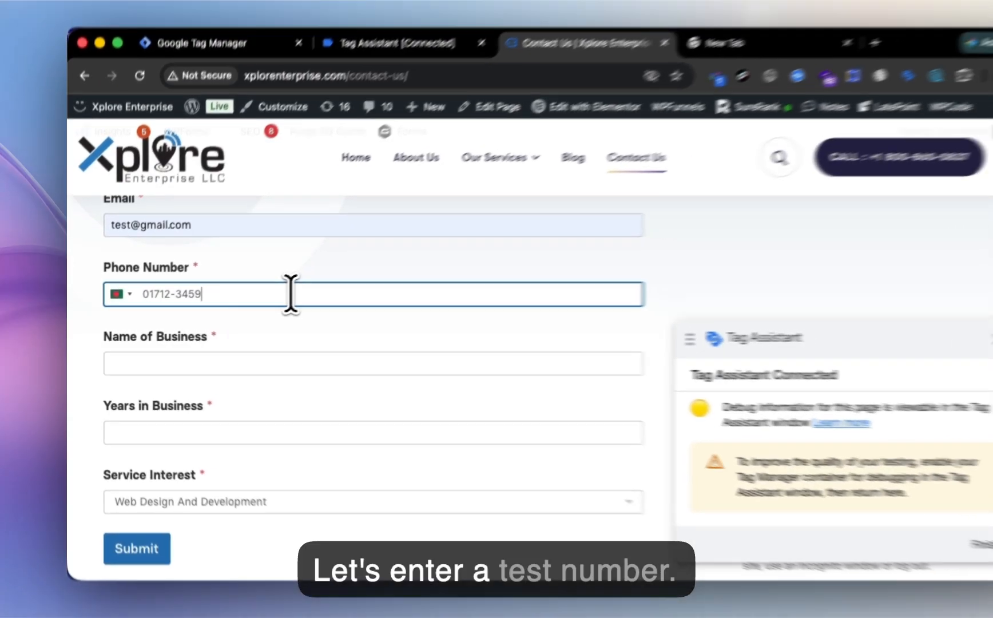
pyautogui.press('BackSpace')
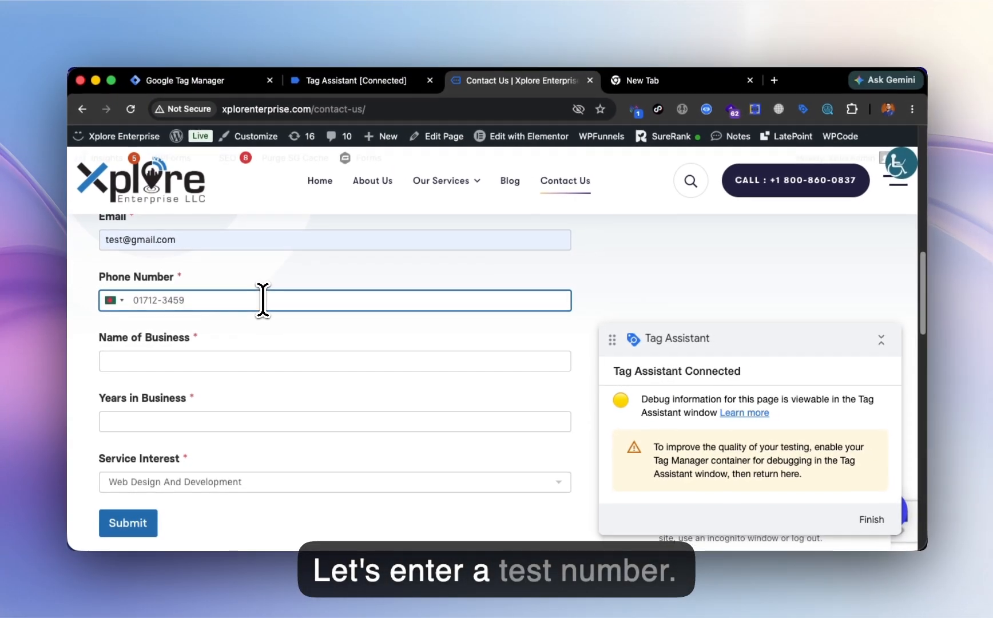
pyautogui.press('BackSpace')
pyautogui.press('BackSpace')
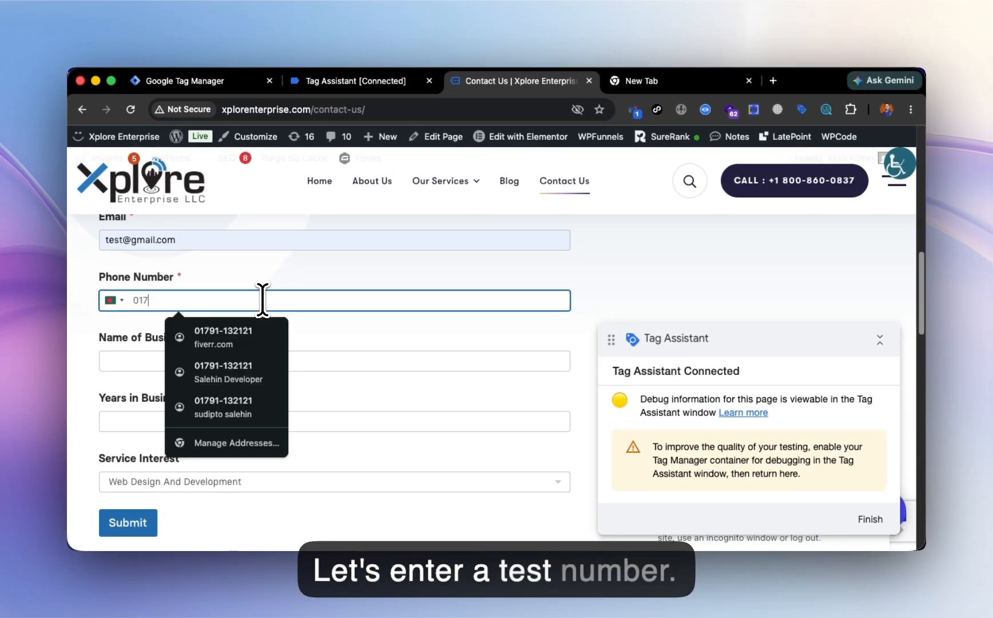
pyautogui.write('12345678')
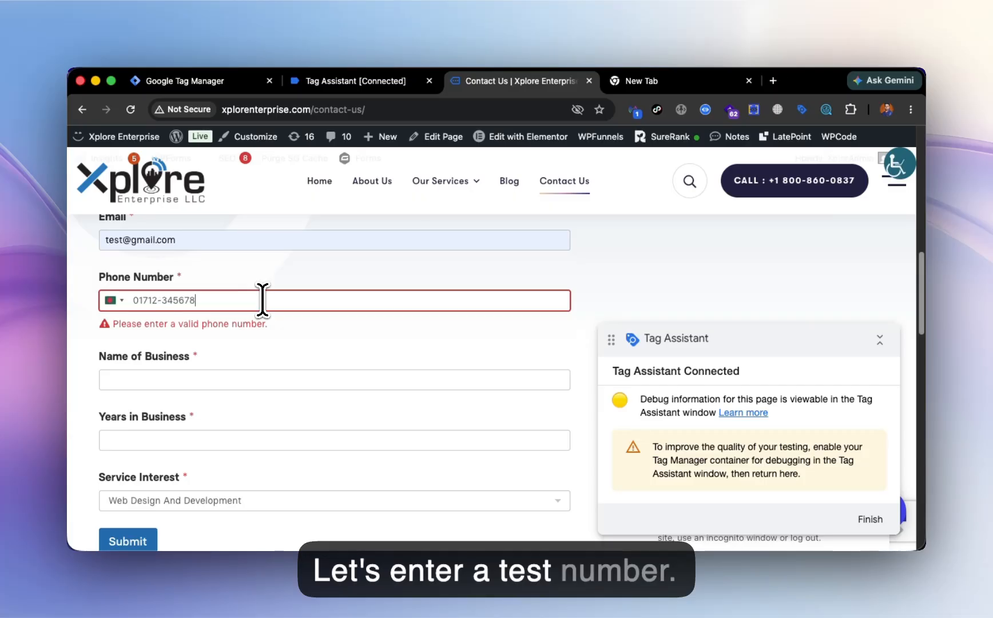
# Step: Enter test as the name of business in the contact form
pyautogui.click(210, 364)
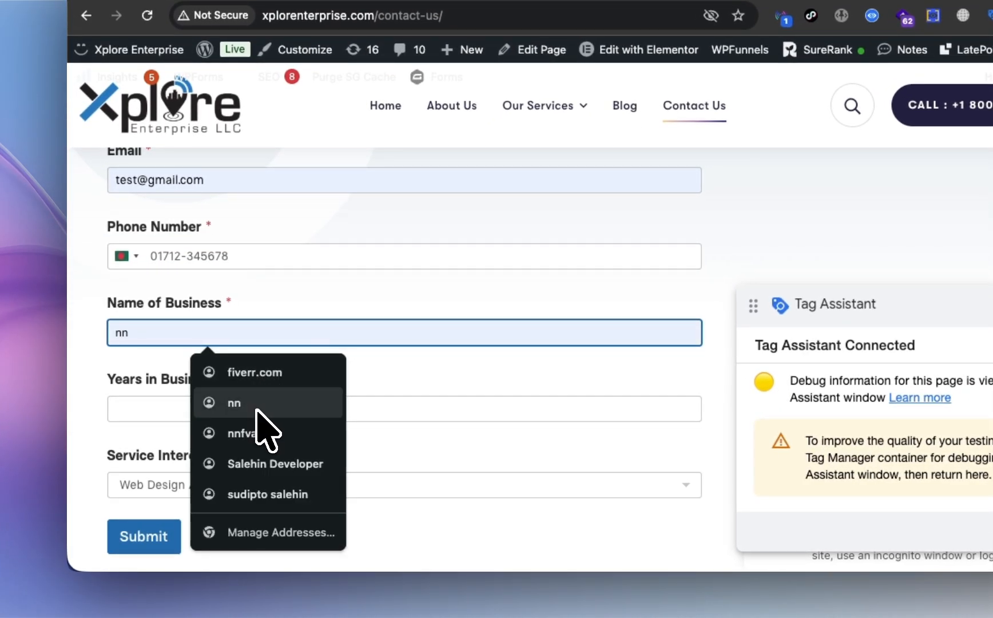
pyautogui.write('tw')
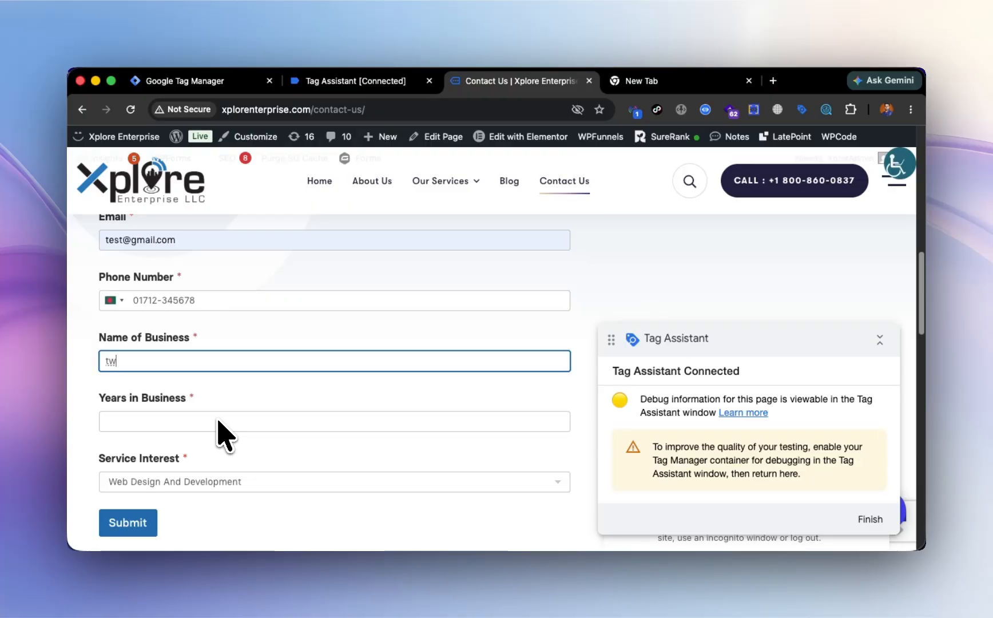
pyautogui.press('BackSpace')
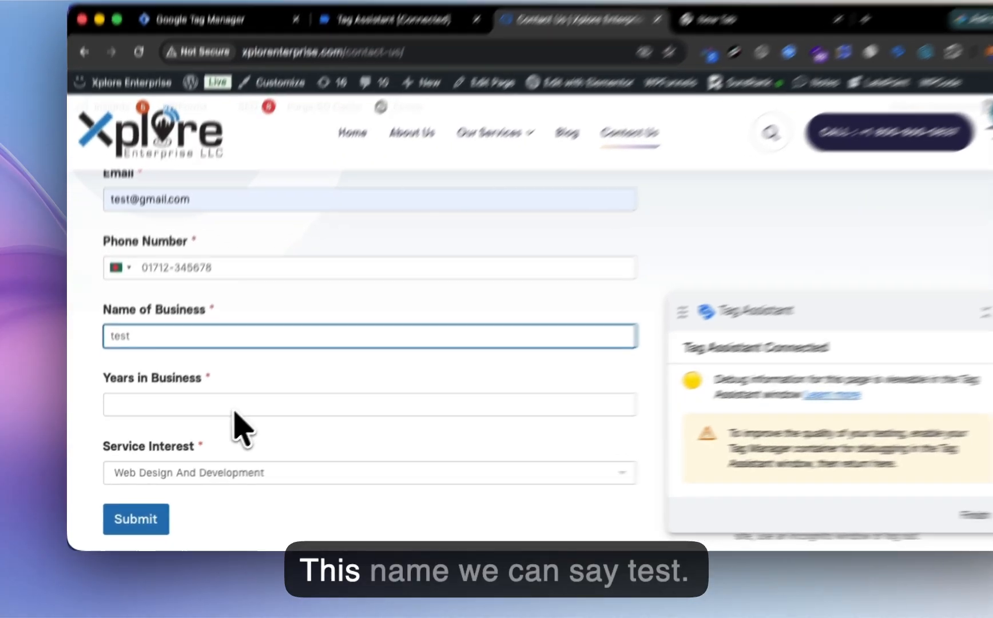
# Step: Select Ecommerce Solution as the service interest and enter 3 as the years in business
pyautogui.click(217, 424)
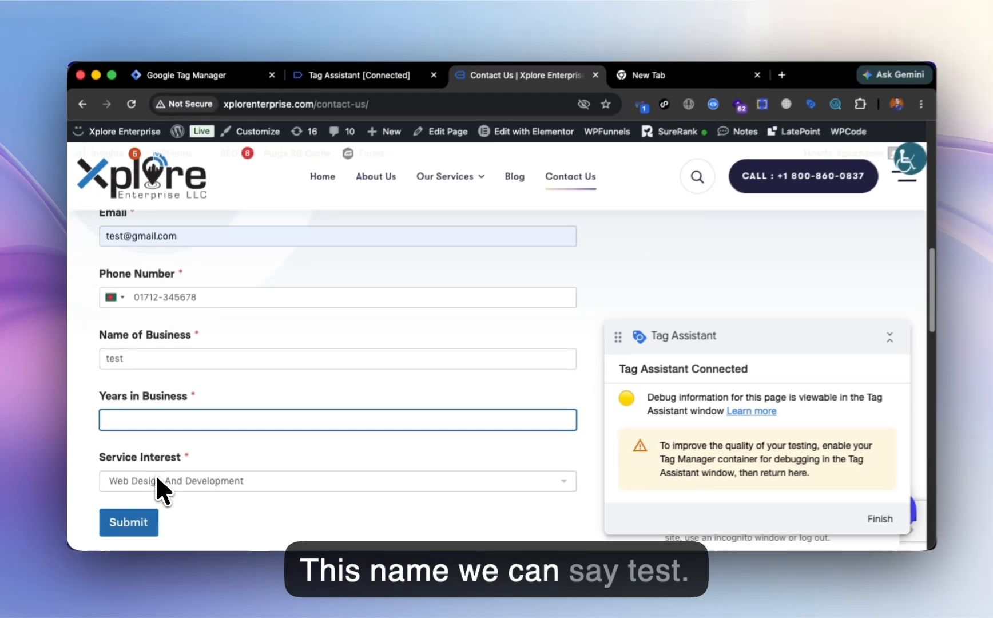
pyautogui.click(177, 464)
pyautogui.click(173, 483)
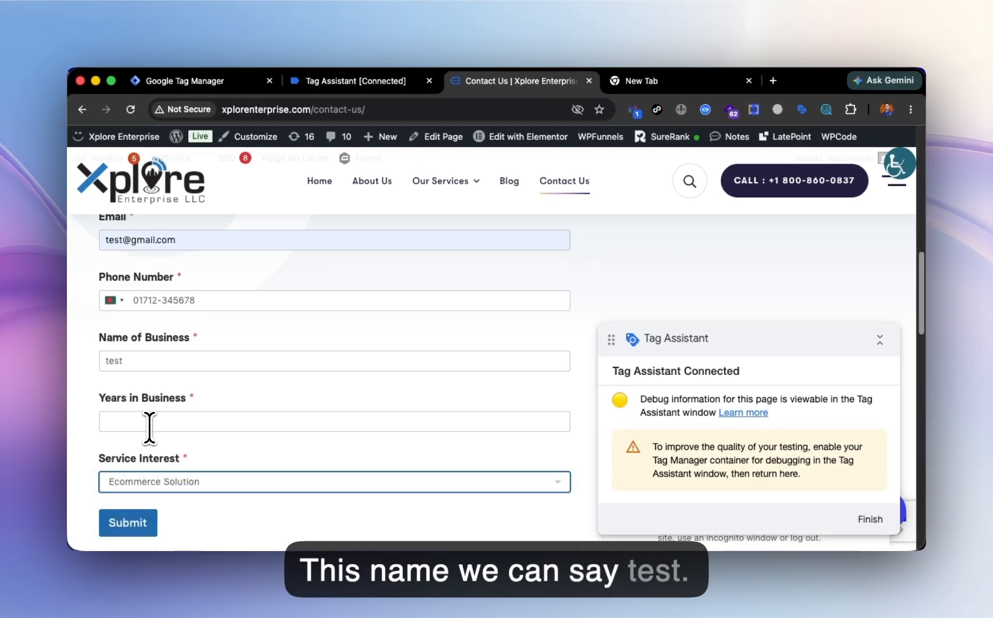
pyautogui.click(149, 427)
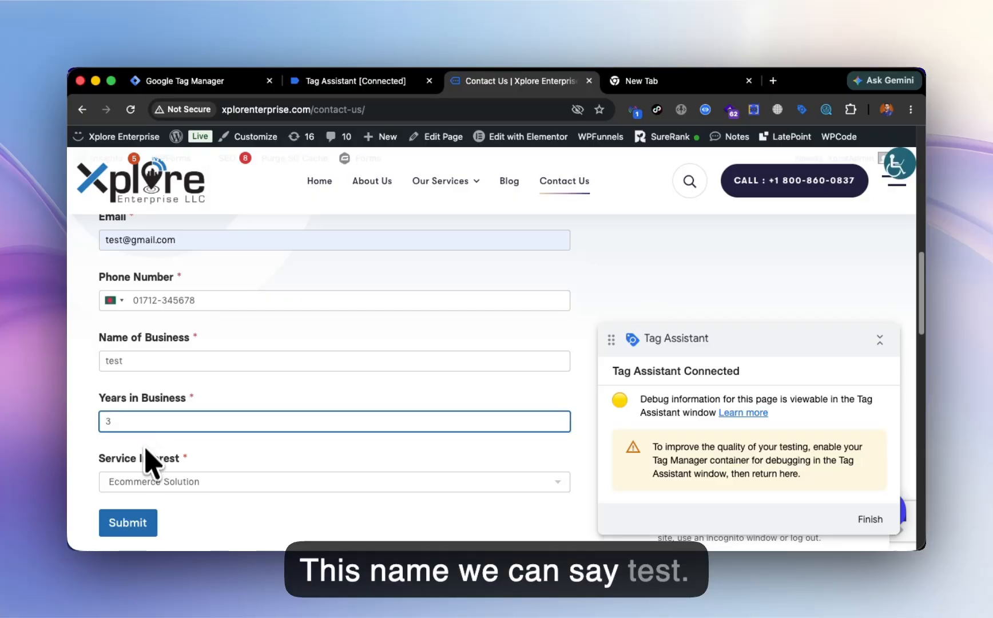
# Step: Change the service interest to Search Engine Optimization (SEO) and submit the contact form
pyautogui.scroll(3, 231, 382)
pyautogui.scroll(-4, 217, 412)
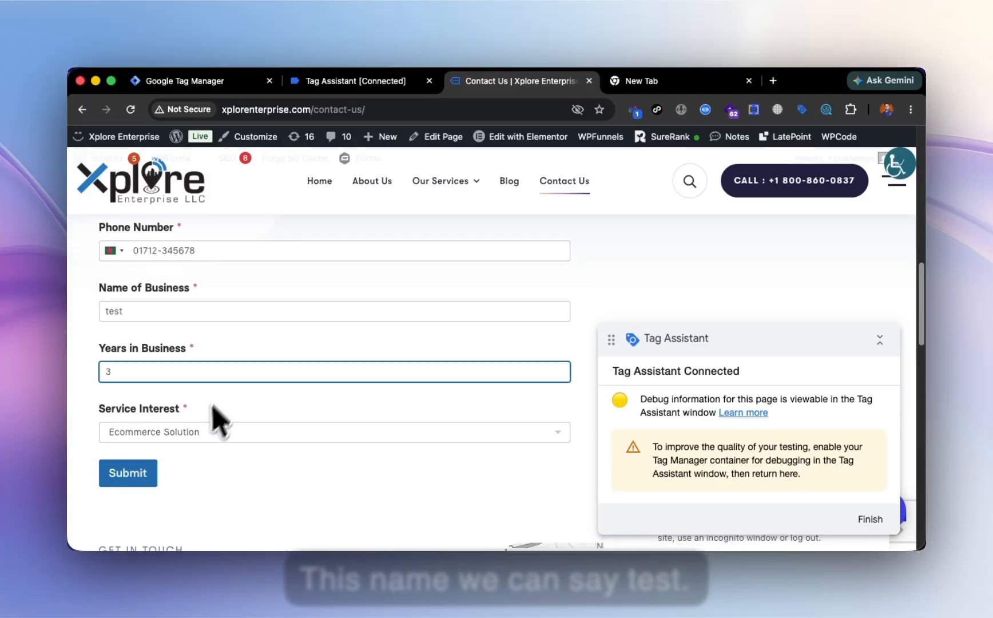
pyautogui.click(151, 436)
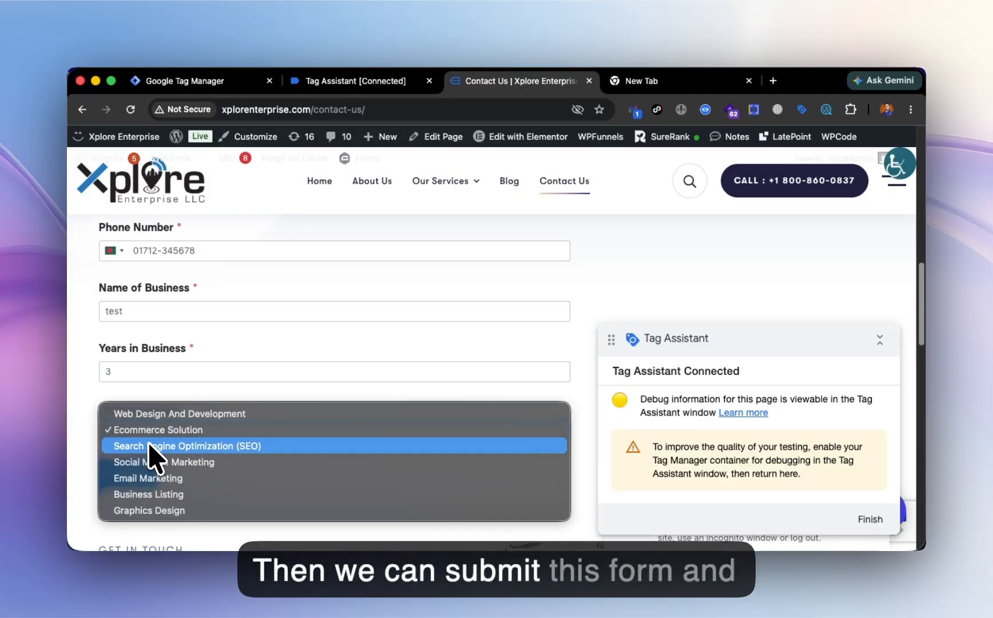
pyautogui.click(151, 447)
pyautogui.click(142, 486)
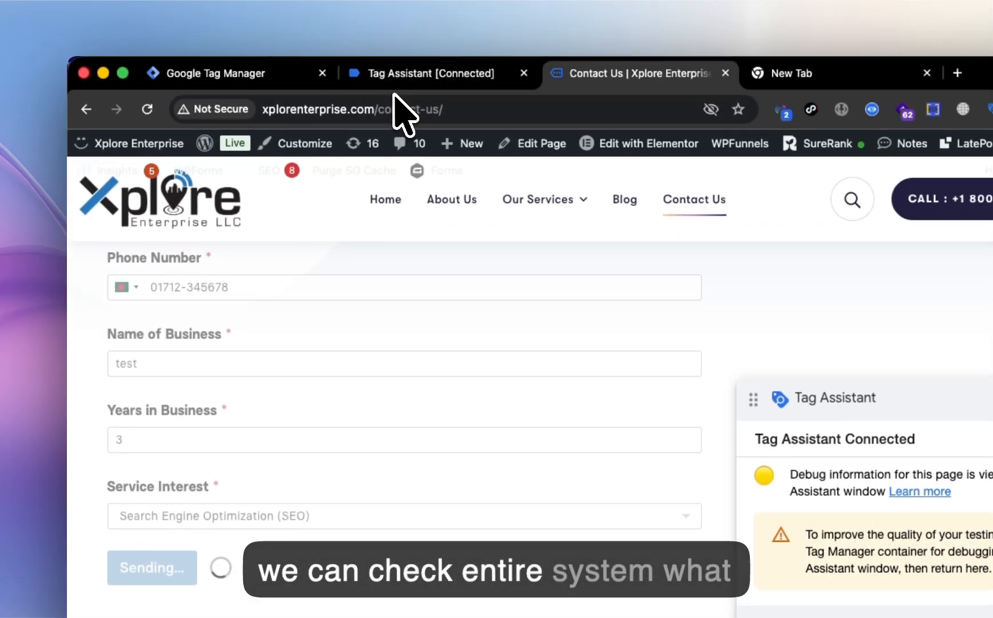
# Step: Switch to Tag Assistant and examine the full API call of the submit_lead_form event, including its event source
pyautogui.click(391, 81)
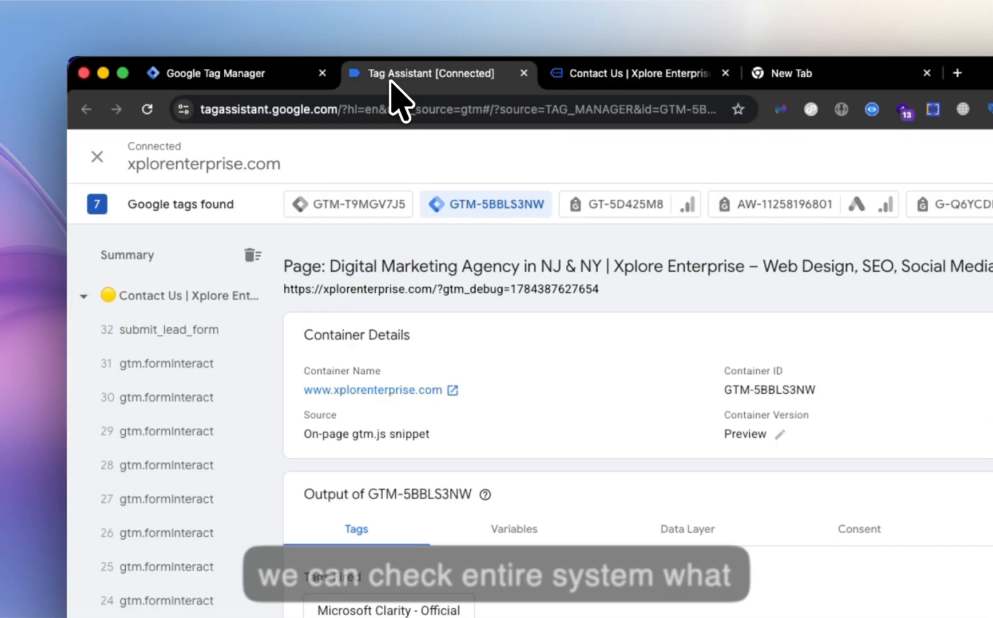
pyautogui.click(167, 337)
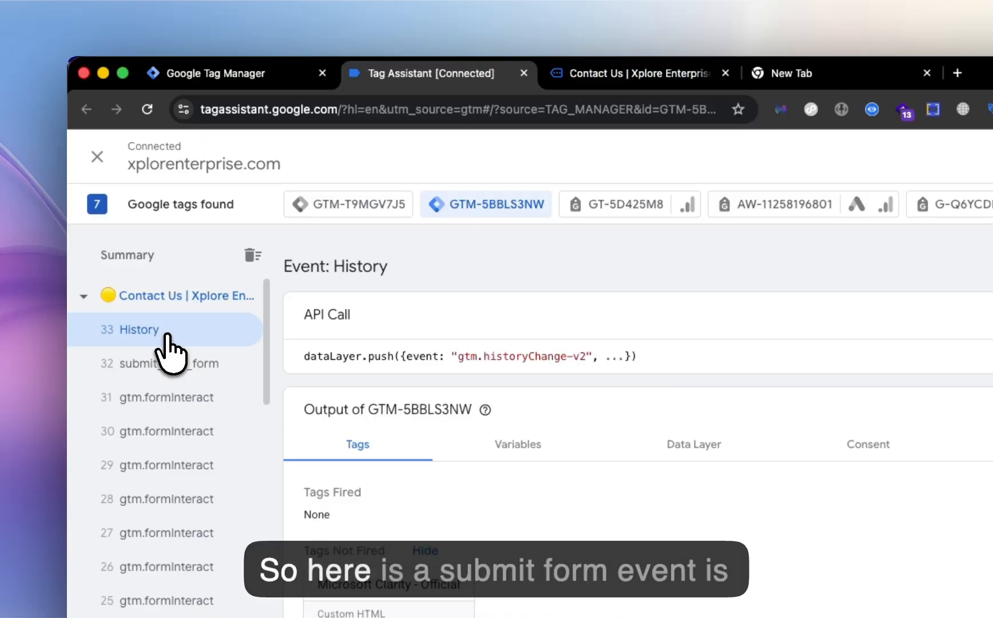
pyautogui.click(172, 365)
pyautogui.scroll(-5, 176, 375)
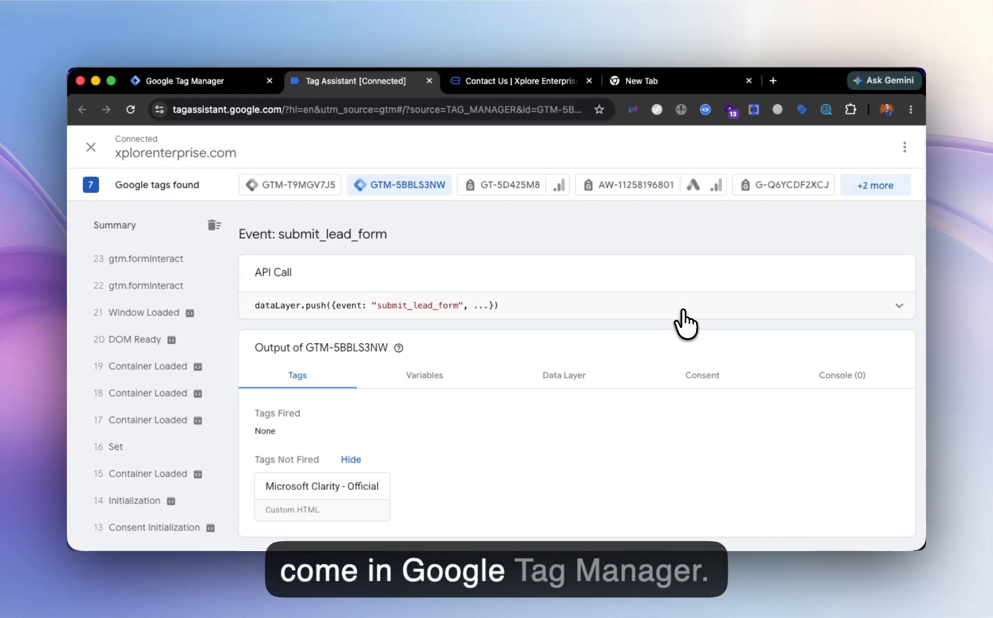
pyautogui.click(684, 324)
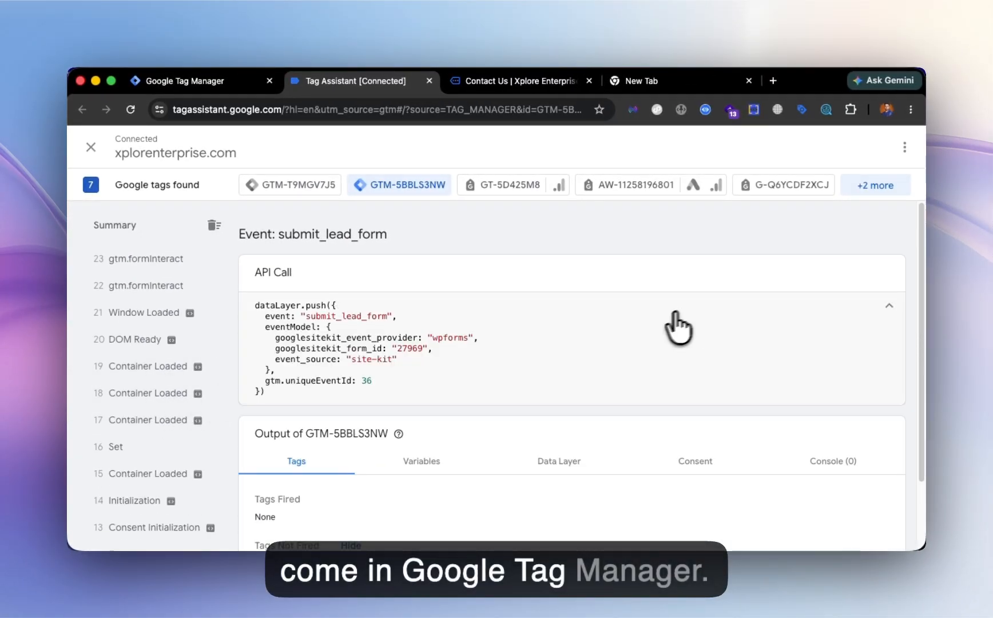
pyautogui.scroll(5, 195, 303)
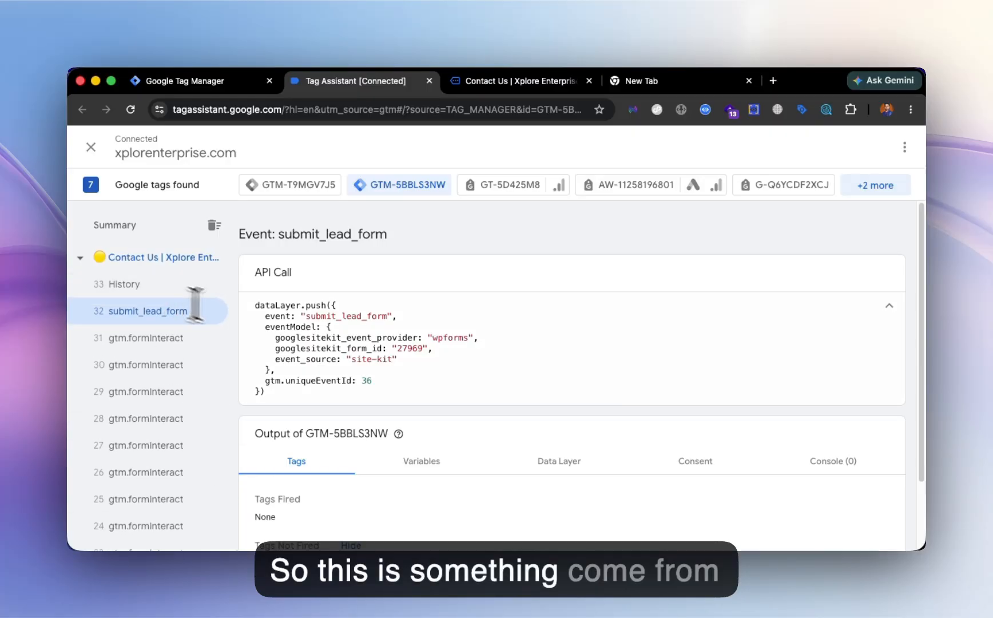
pyautogui.moveTo(354, 363); pyautogui.dragTo(359, 363)
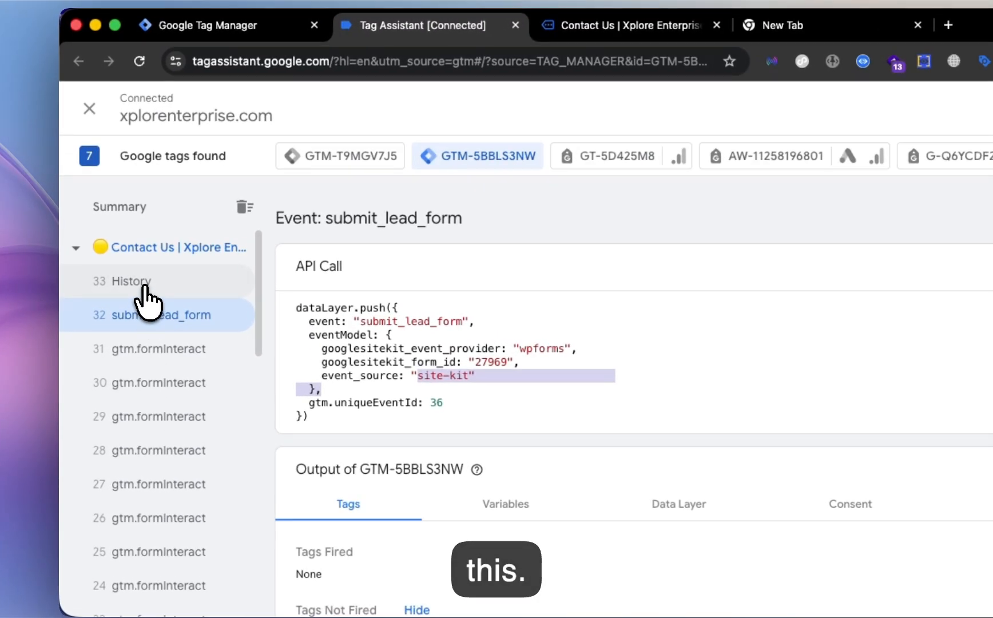
# Step: Compare the History event's API call with submit_lead_form's to check for submitted form data, and collapse the submit_lead_form call
pyautogui.click(136, 287)
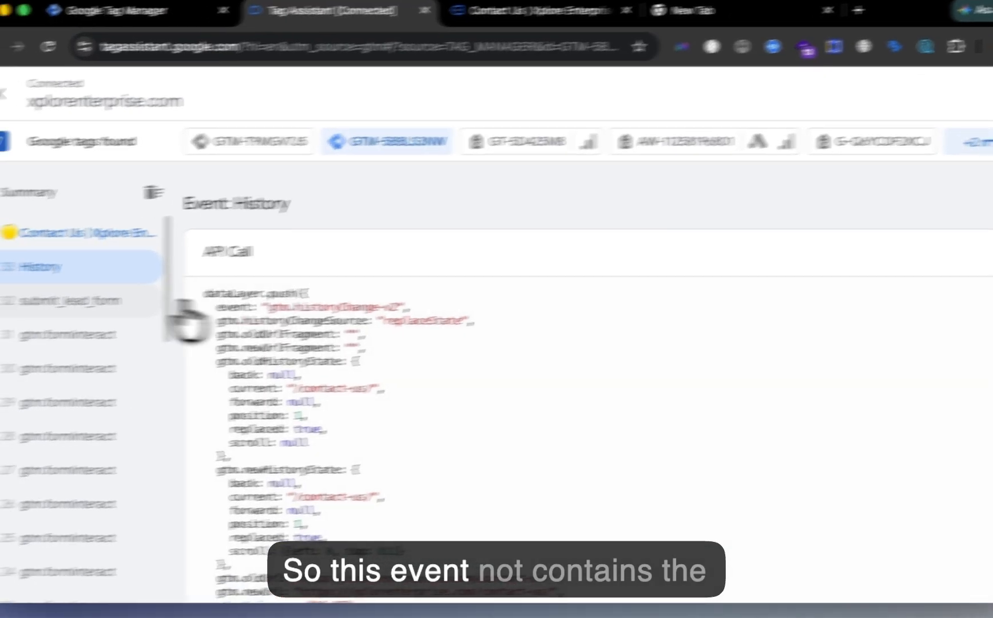
pyautogui.click(183, 316)
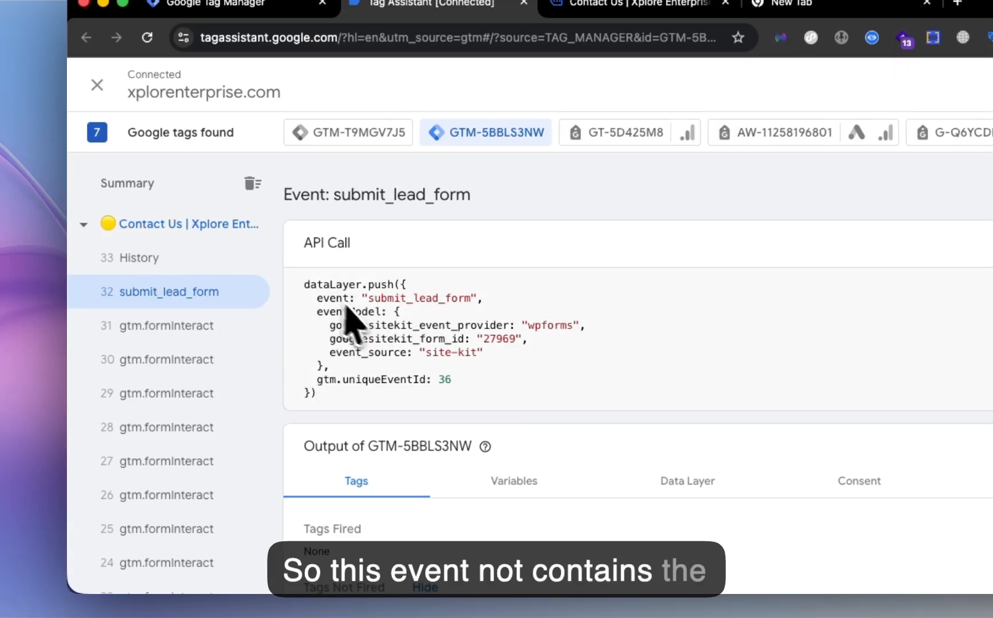
pyautogui.moveTo(311, 291); pyautogui.dragTo(396, 406)
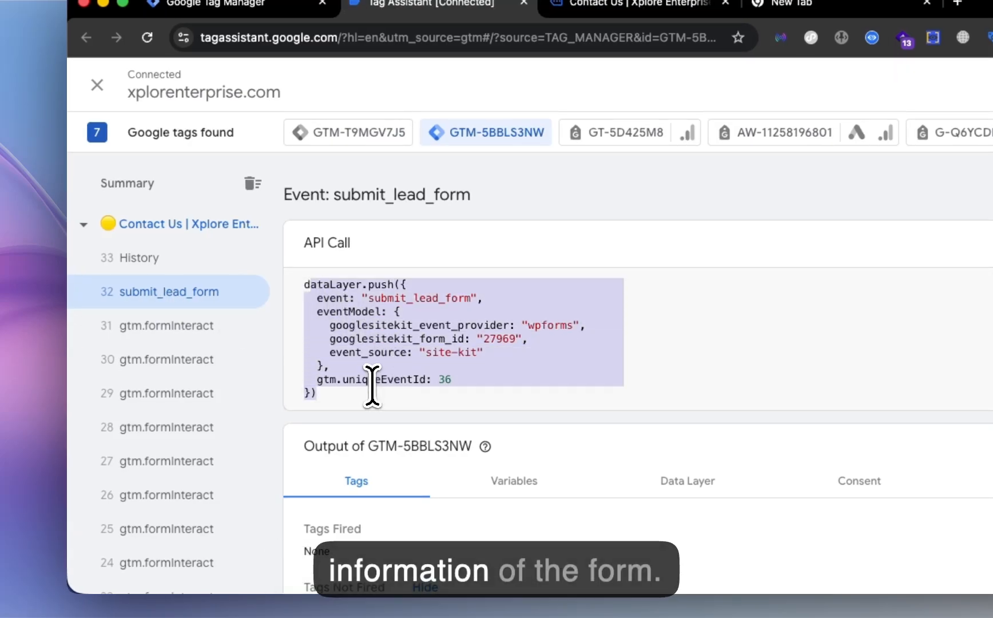
pyautogui.click(374, 388)
pyautogui.moveTo(331, 388); pyautogui.dragTo(297, 291)
pyautogui.click(843, 316)
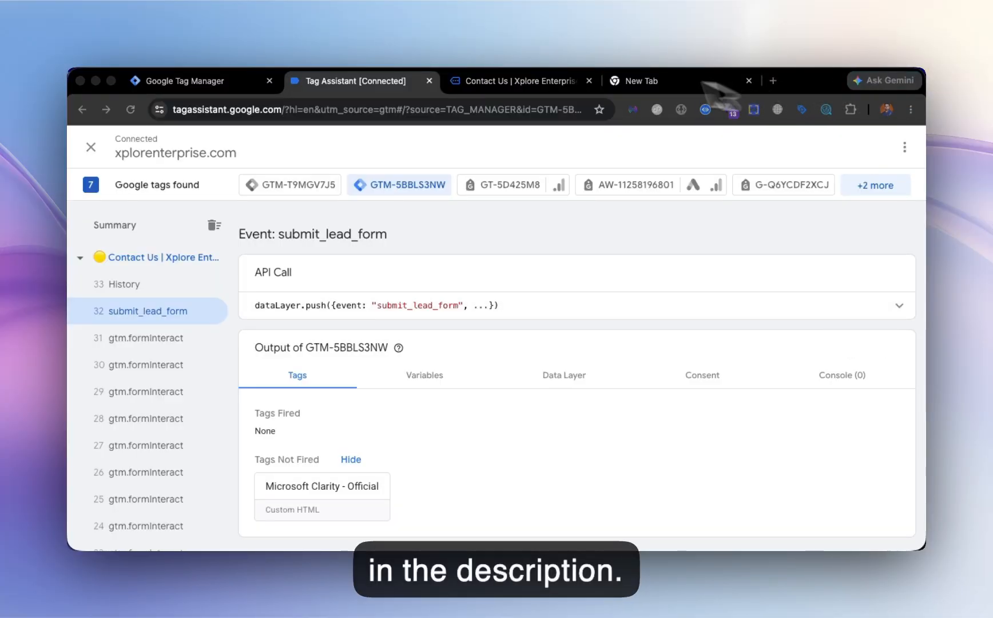
pyautogui.click(637, 85)
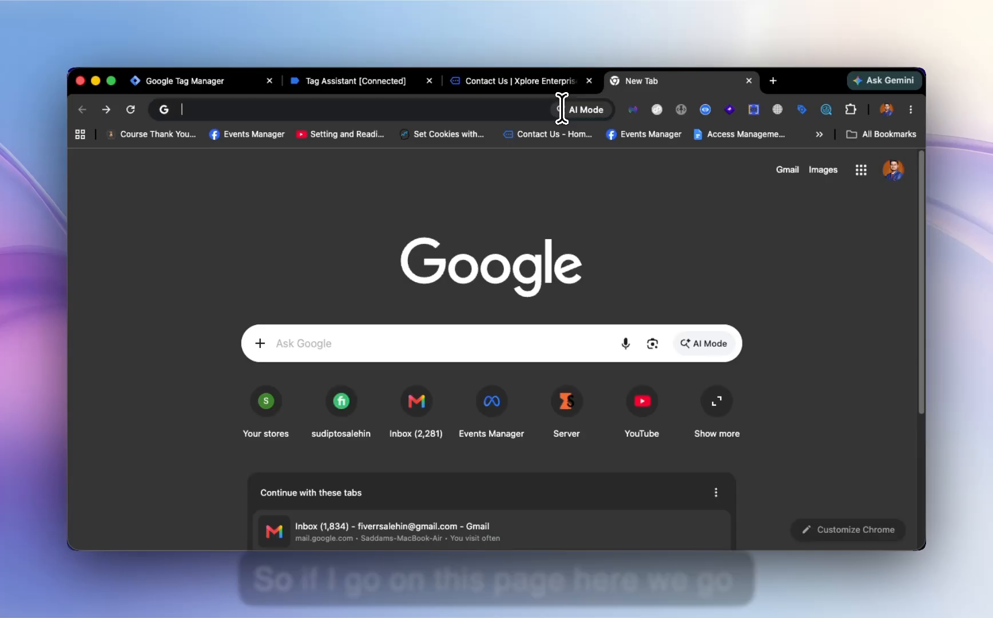
pyautogui.click(561, 110)
pyautogui.write('https://www.nexeflabs.com/track-wpforms-submissions/')
pyautogui.press('Return')
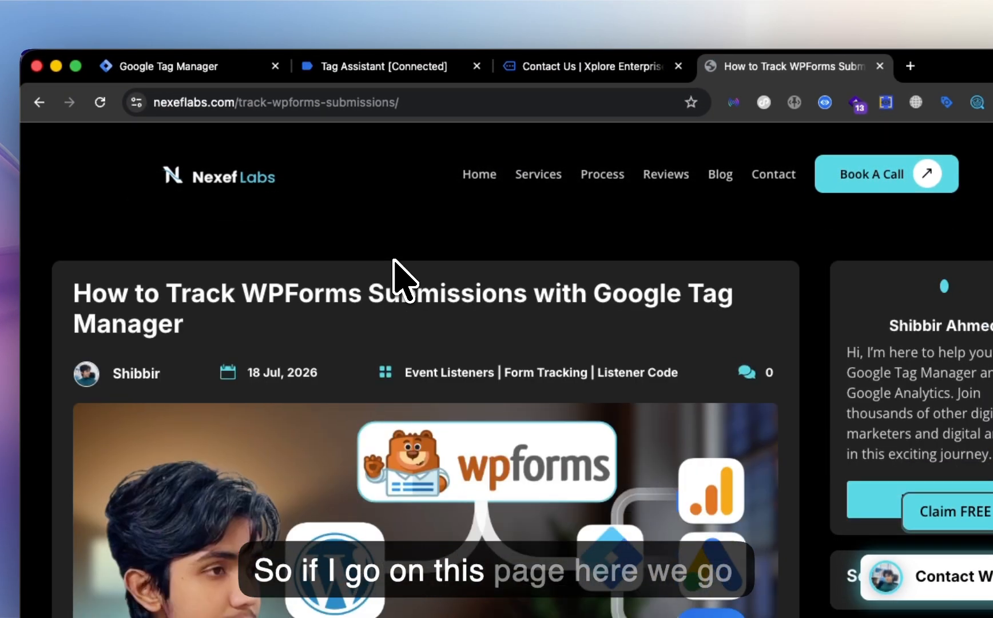
# Step: Copy the WPForms event listener code from the article and look through the script
pyautogui.scroll(-10, 370, 282)
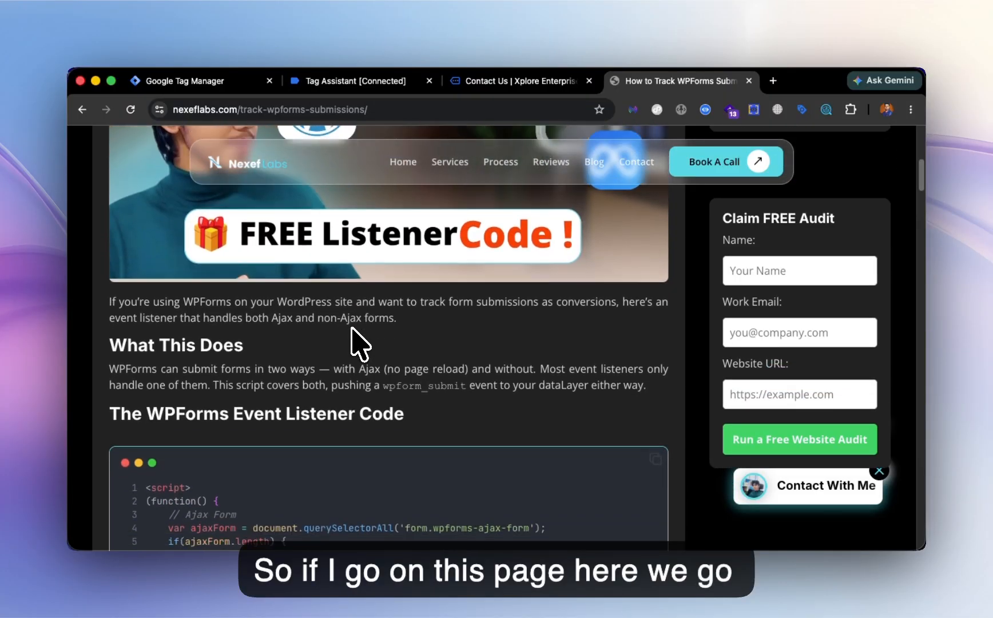
pyautogui.scroll(-5, 366, 338)
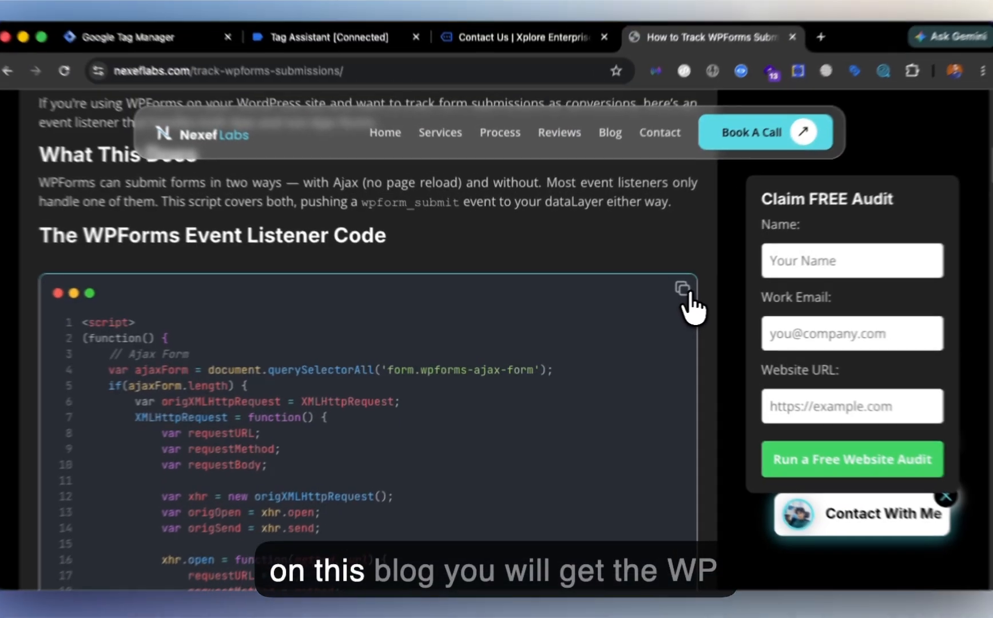
pyautogui.click(656, 297)
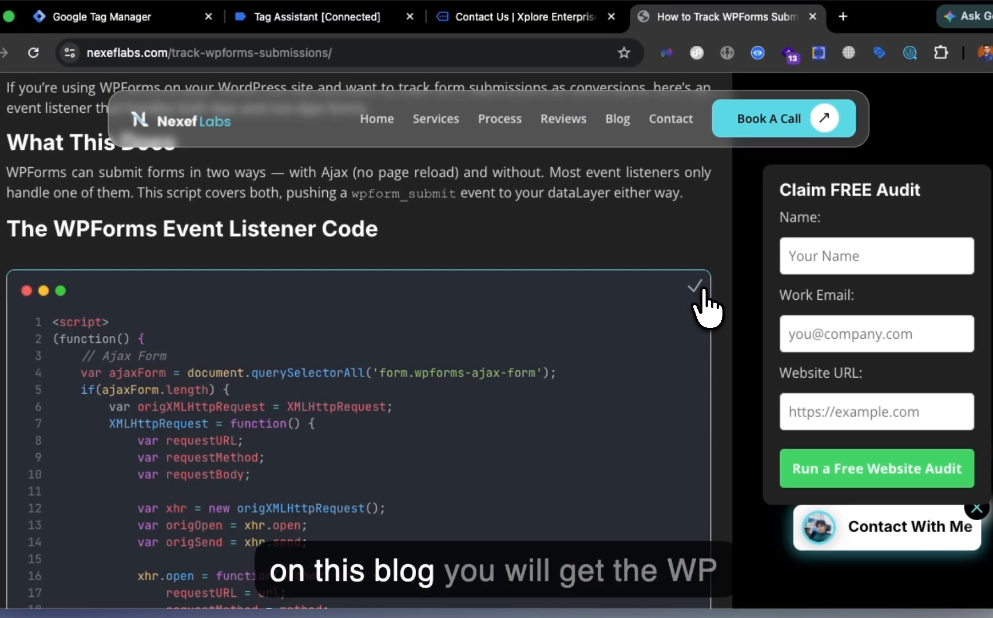
pyautogui.scroll(-1, 98, 331)
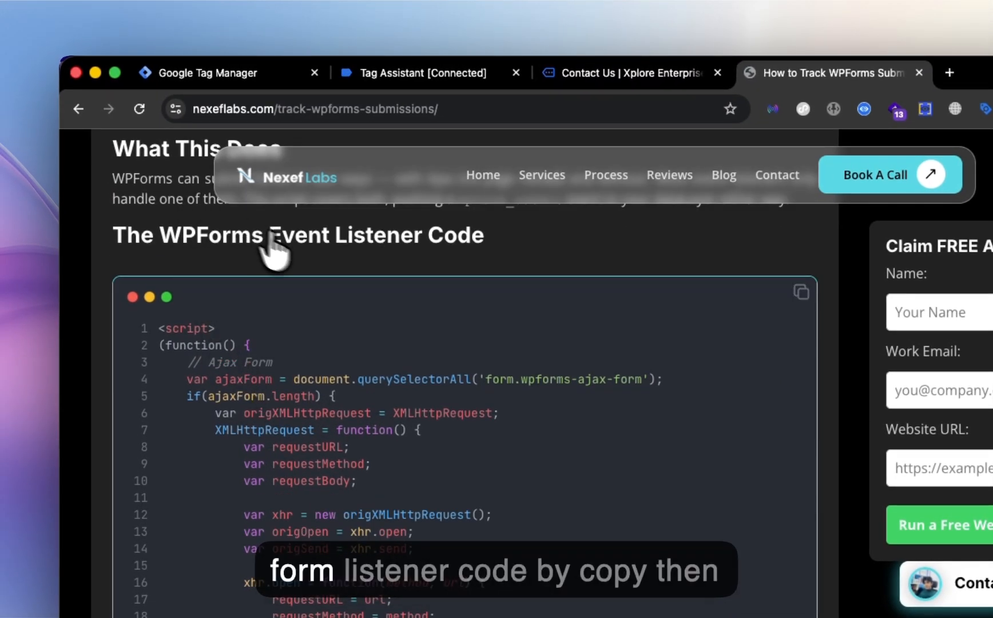
pyautogui.scroll(-6, 270, 234)
pyautogui.scroll(4, 550, 395)
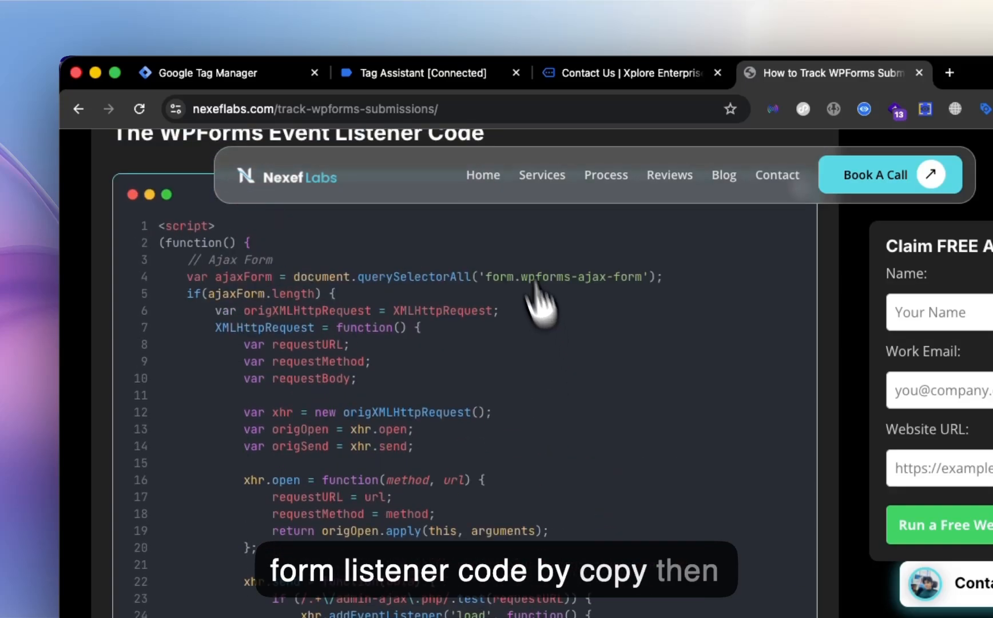
# Step: Switch to Google Tag Manager, create a new Custom HTML tag, and paste the copied WPForms listener script into it
pyautogui.click(252, 75)
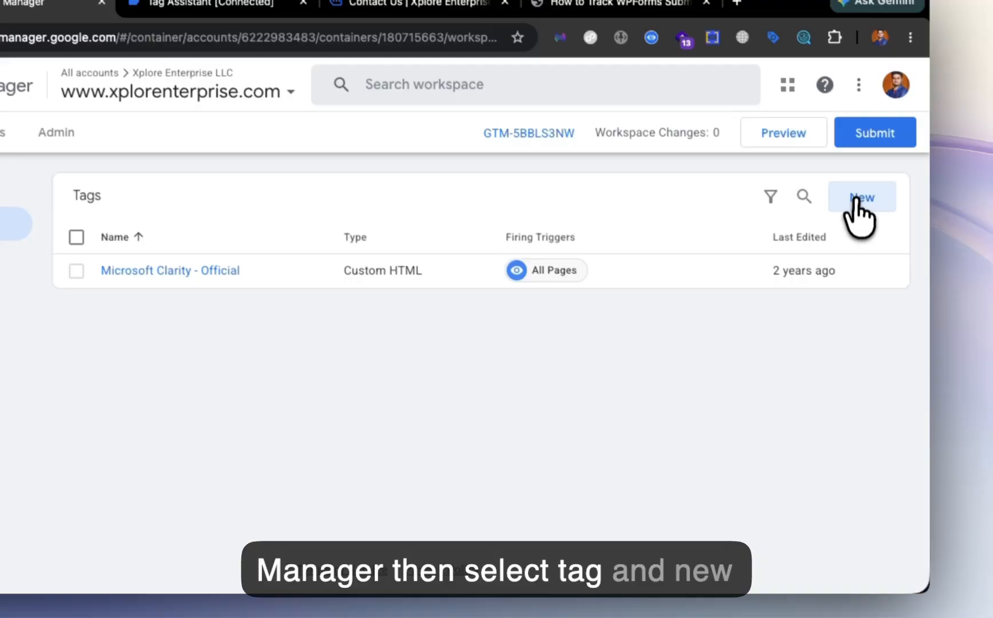
pyautogui.click(904, 226)
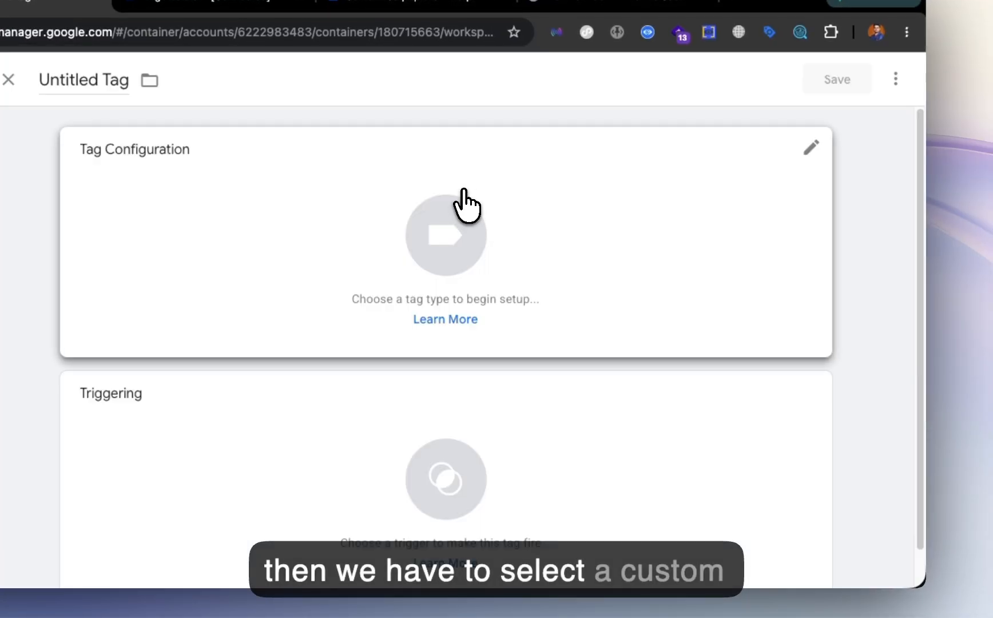
pyautogui.click(464, 192)
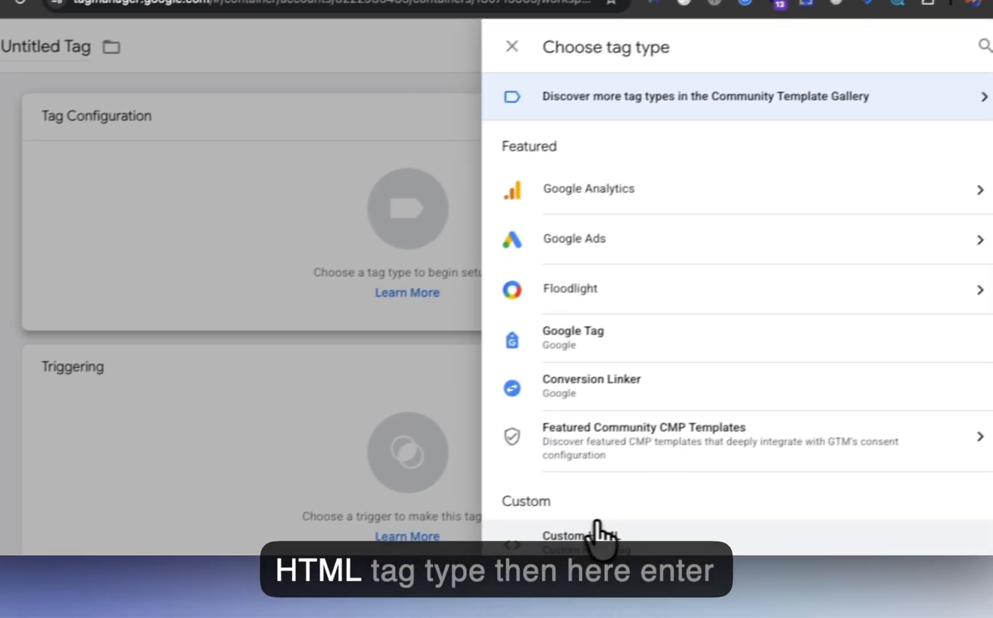
pyautogui.click(595, 530)
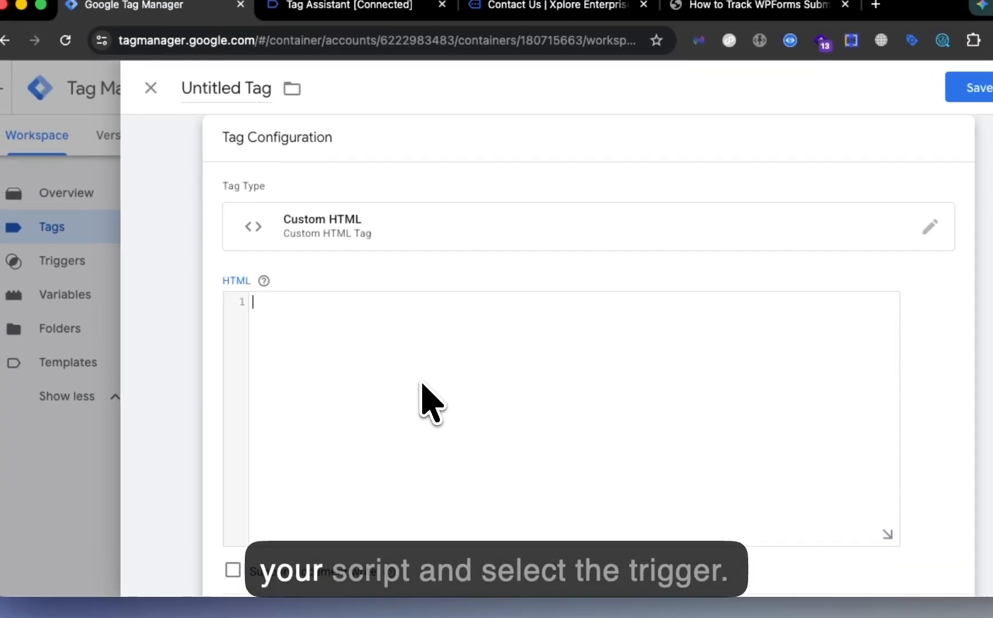
pyautogui.press('super+v')
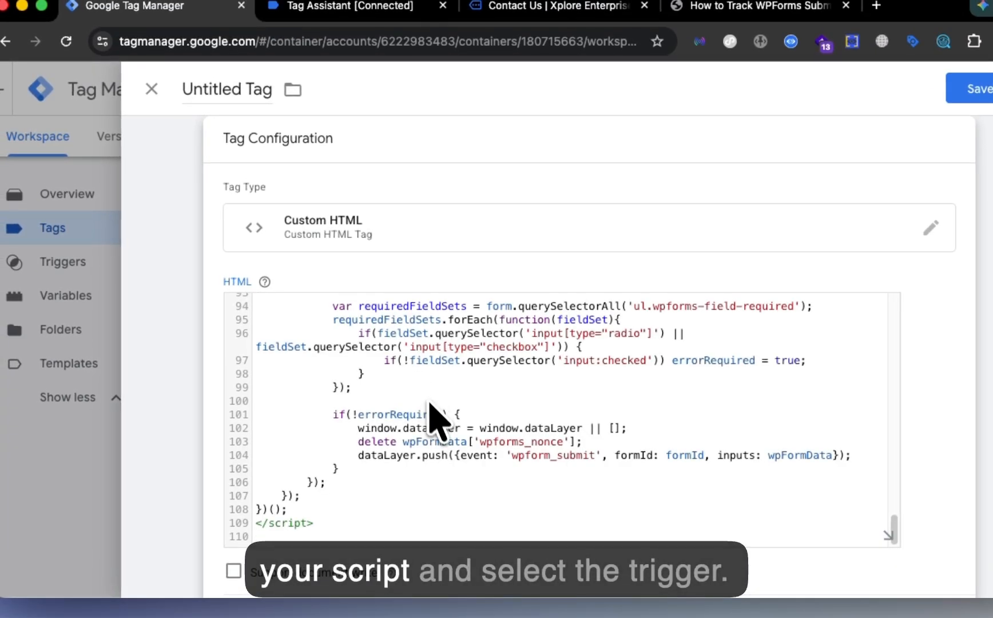
# Step: Set the listener tag to fire on the All Pages trigger
pyautogui.scroll(-10, 436, 421)
pyautogui.click(431, 485)
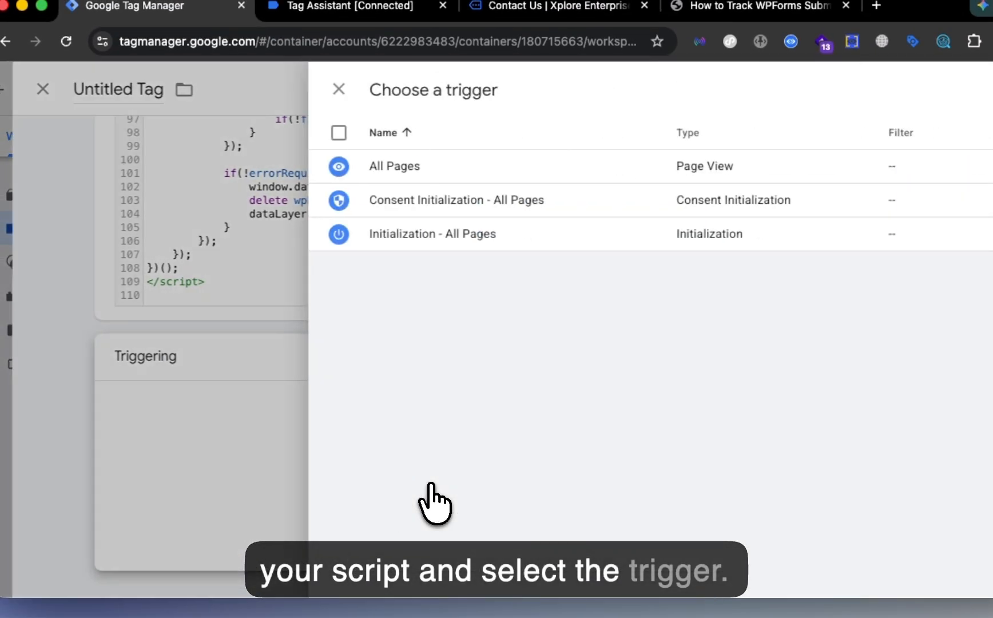
pyautogui.click(253, 173)
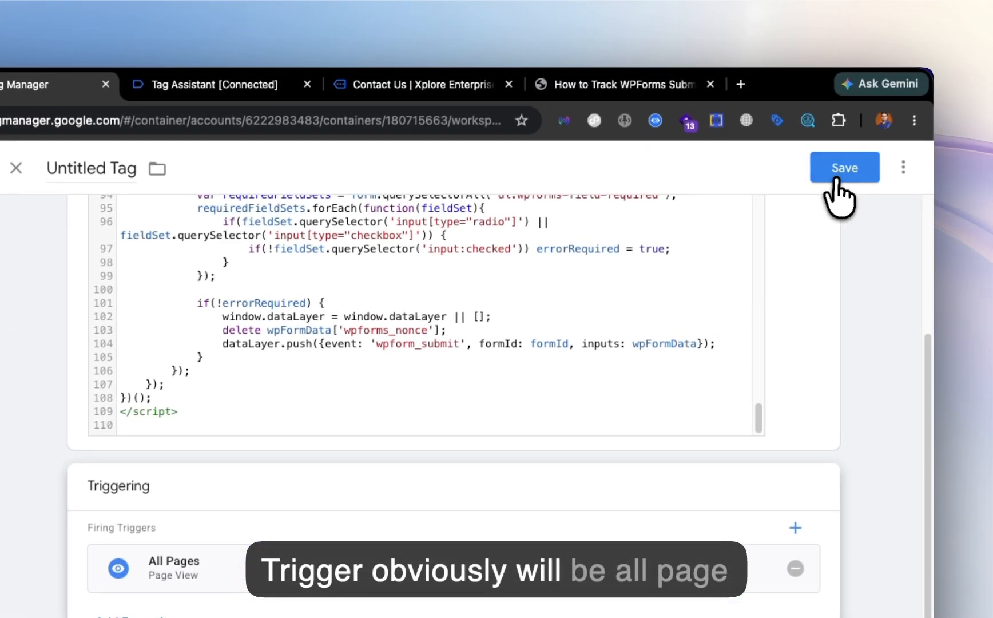
# Step: Save the tag as "WPForms Event Listener Code", copying that name from the heading in the WPForms tracking article
pyautogui.click(974, 99)
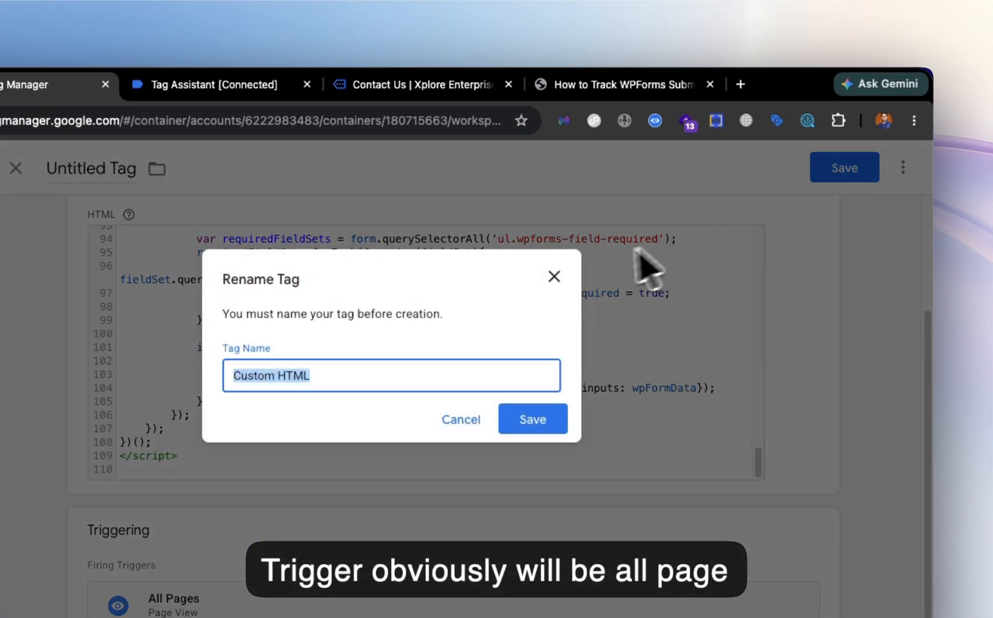
pyautogui.click(564, 87)
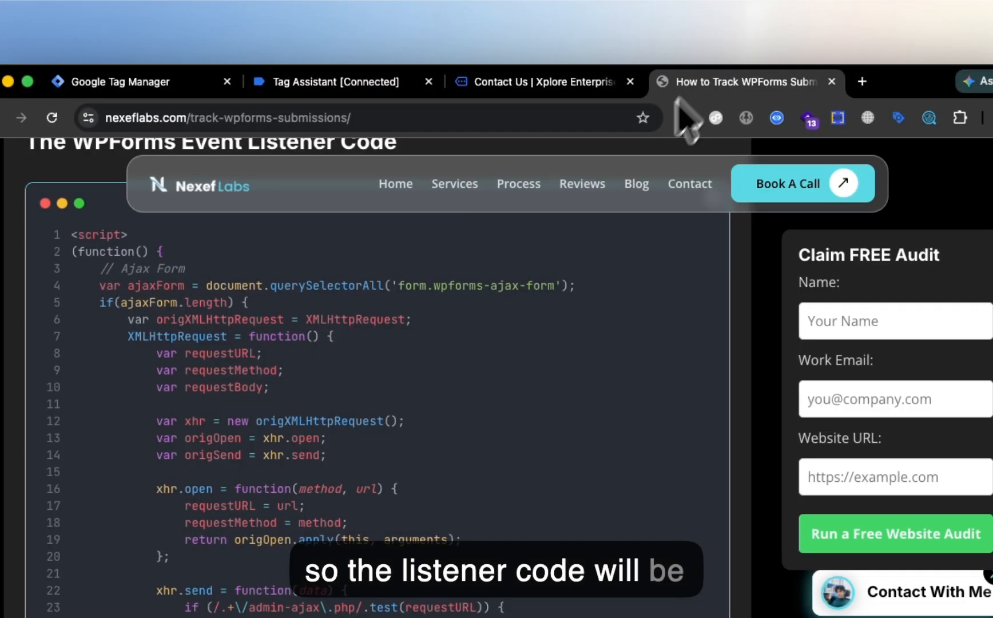
pyautogui.scroll(3, 423, 312)
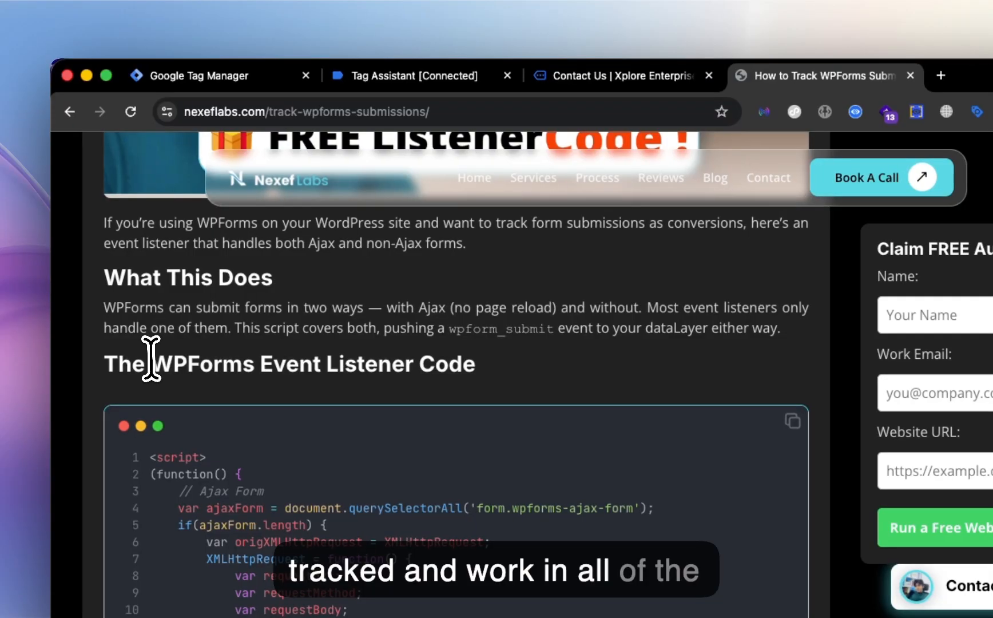
pyautogui.moveTo(151, 359); pyautogui.dragTo(398, 379)
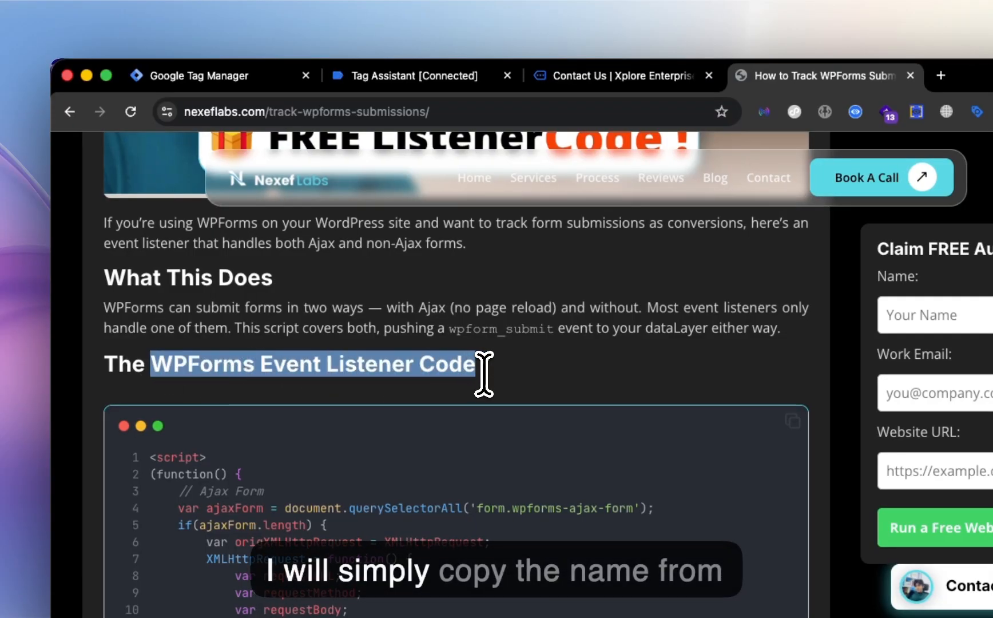
pyautogui.click(211, 80)
pyautogui.press('super+v')
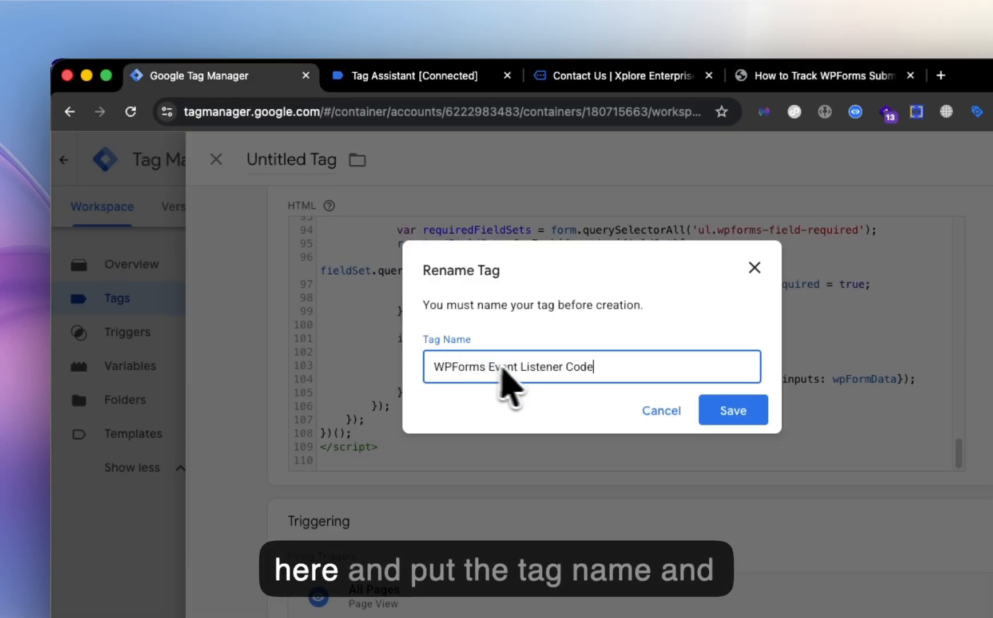
pyautogui.click(733, 410)
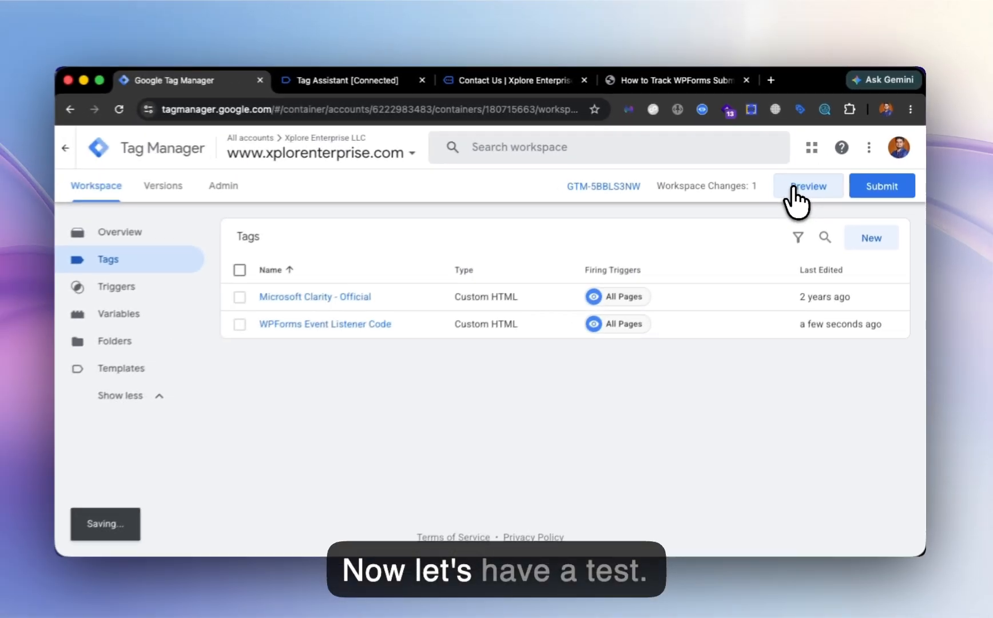
# Step: Preview the container, continue into the connected Tag Assistant session, and open the Contact Us page on the debugged site
pyautogui.click(762, 202)
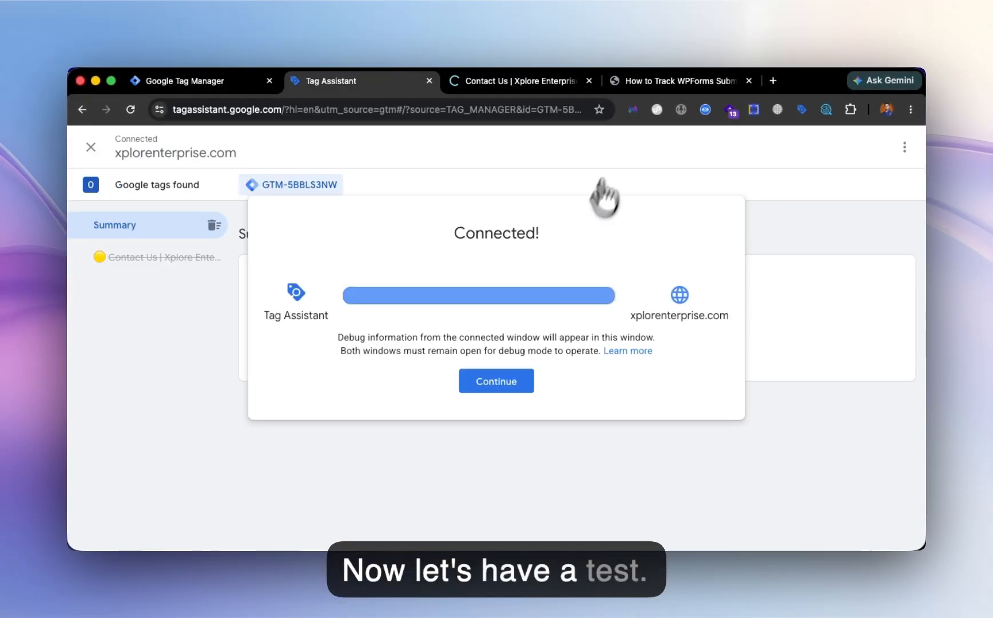
pyautogui.click(511, 372)
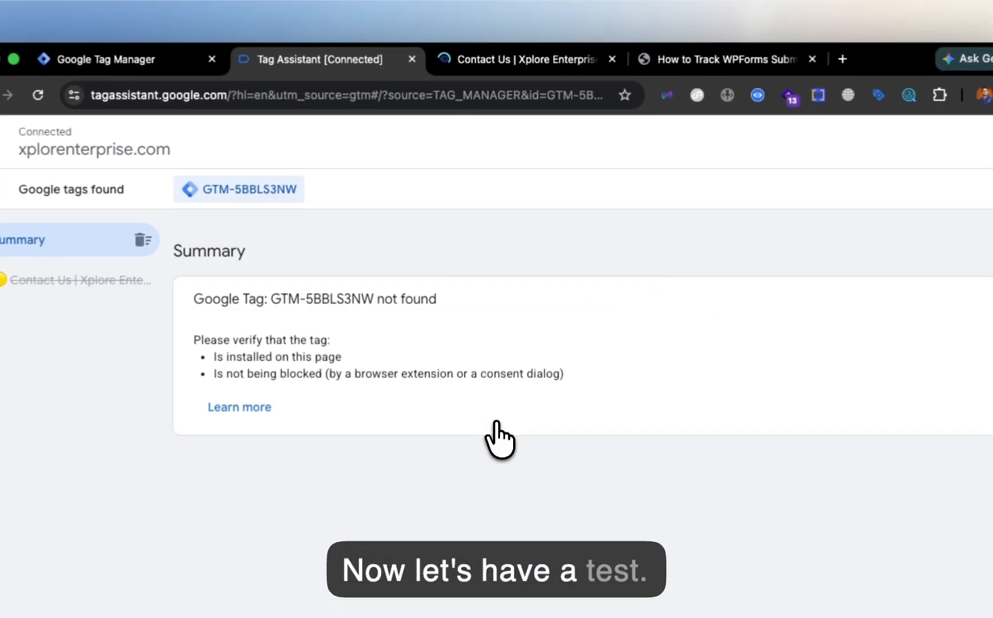
pyautogui.click(460, 83)
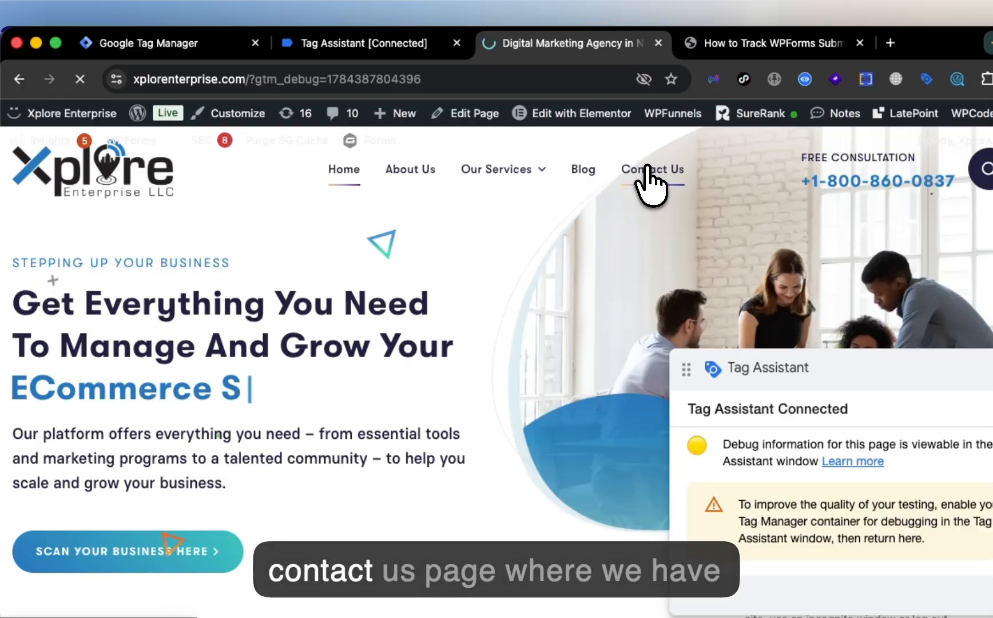
pyautogui.click(648, 172)
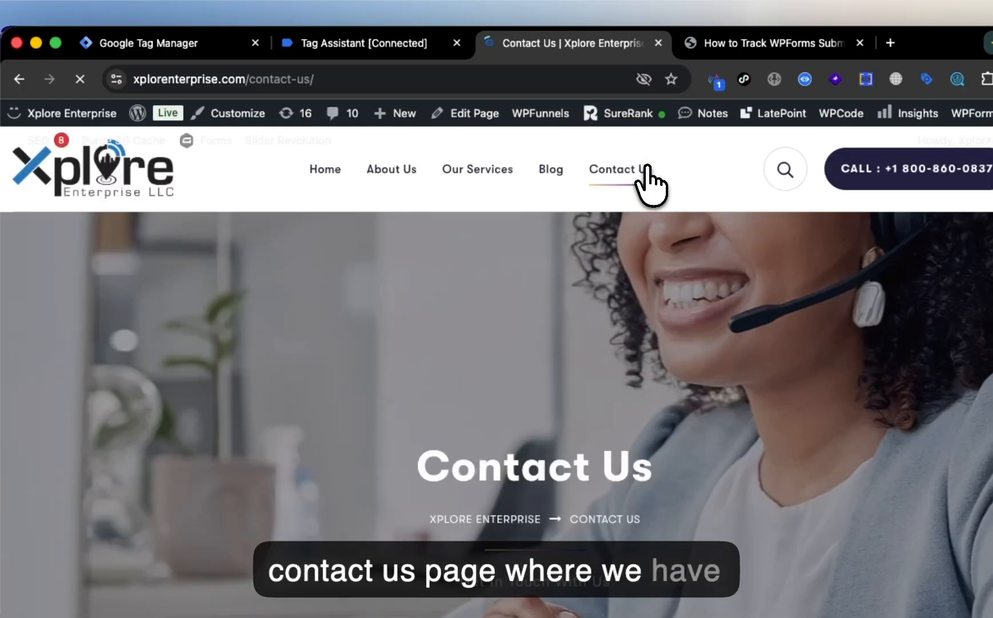
# Step: Fill the Contact Us form's name, email and phone fields with a saved test contact
pyautogui.scroll(-5, 498, 349)
pyautogui.scroll(-4, 266, 288)
pyautogui.scroll(3, 217, 265)
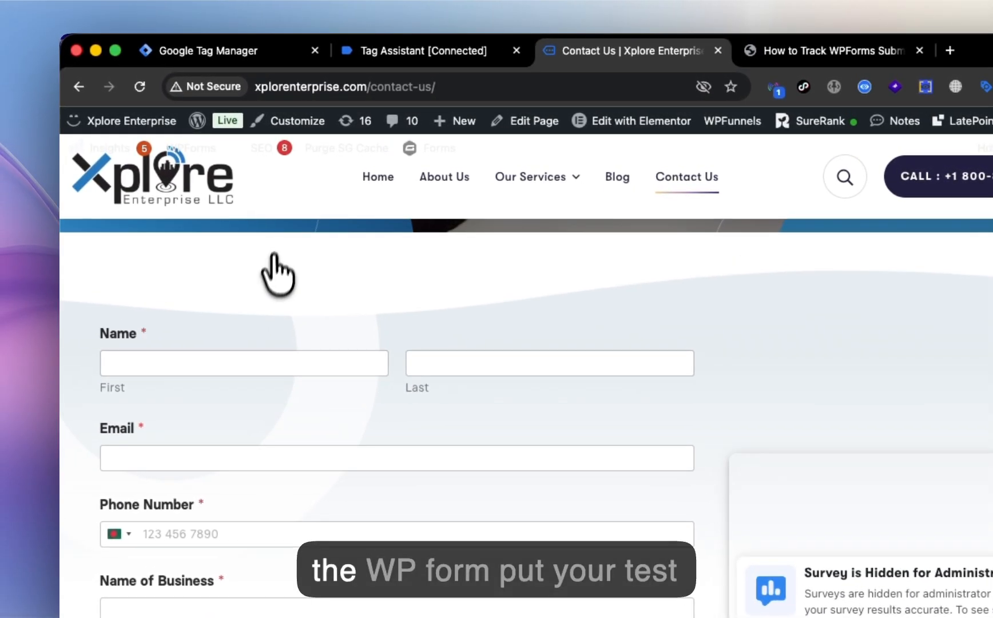
pyautogui.click(189, 352)
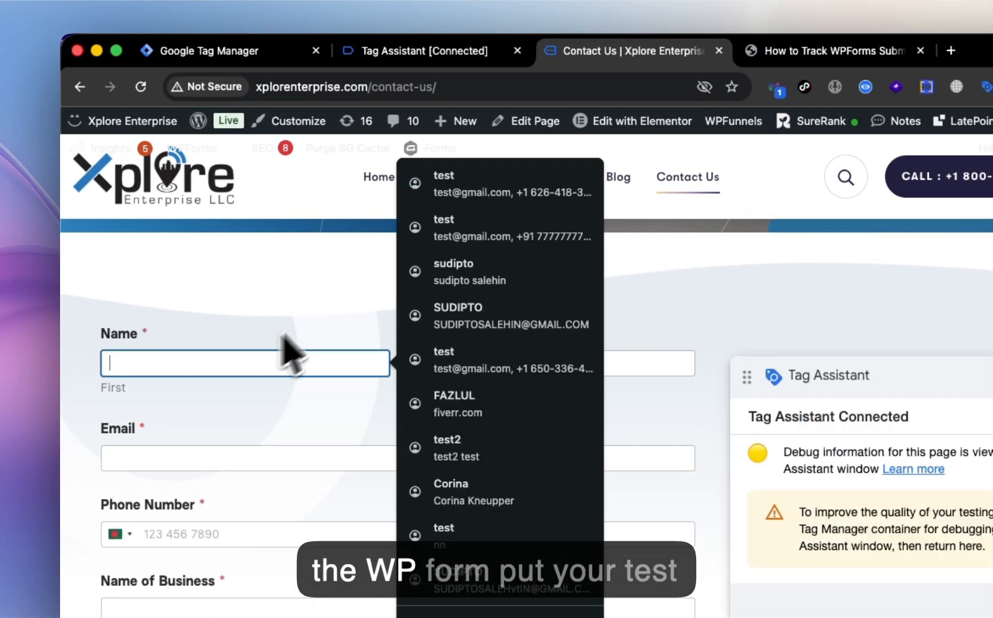
pyautogui.click(451, 192)
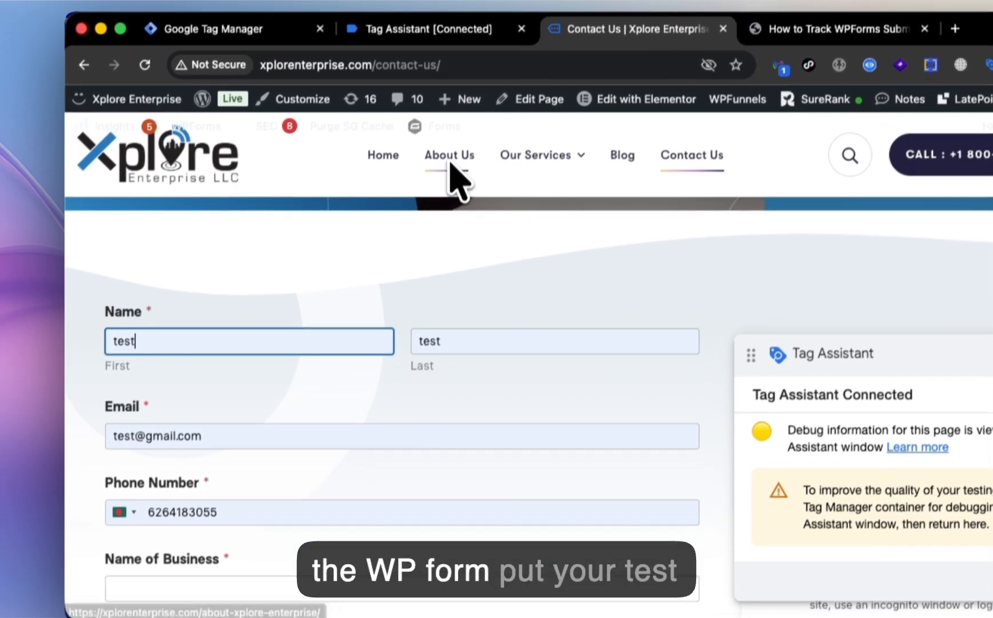
# Step: Enter nn as the business name, 2 years in business and Ecommerce Solution as the service interest, and submit the form
pyautogui.scroll(-4, 441, 295)
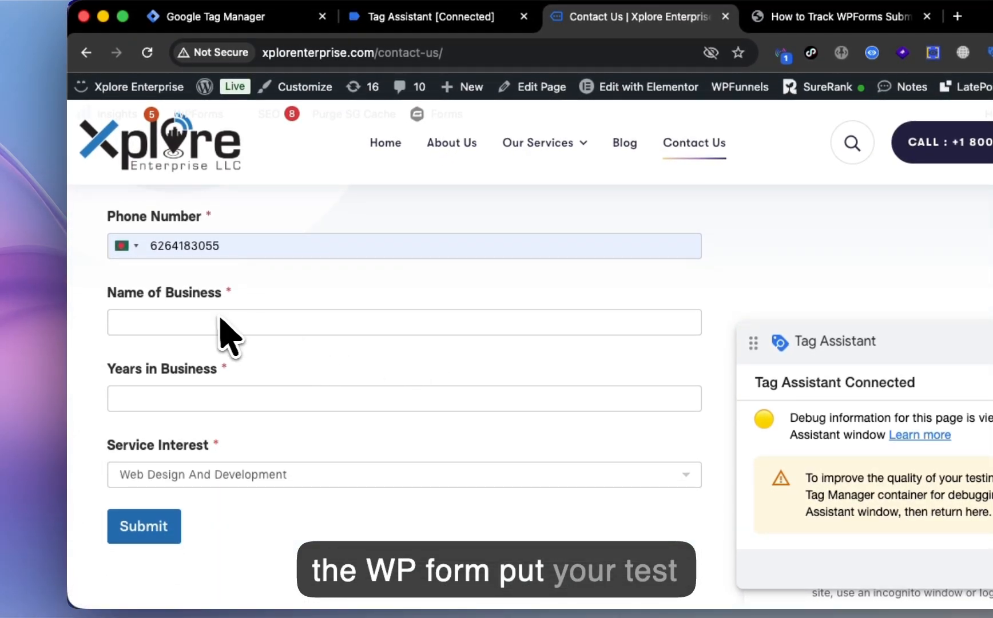
pyautogui.click(220, 322)
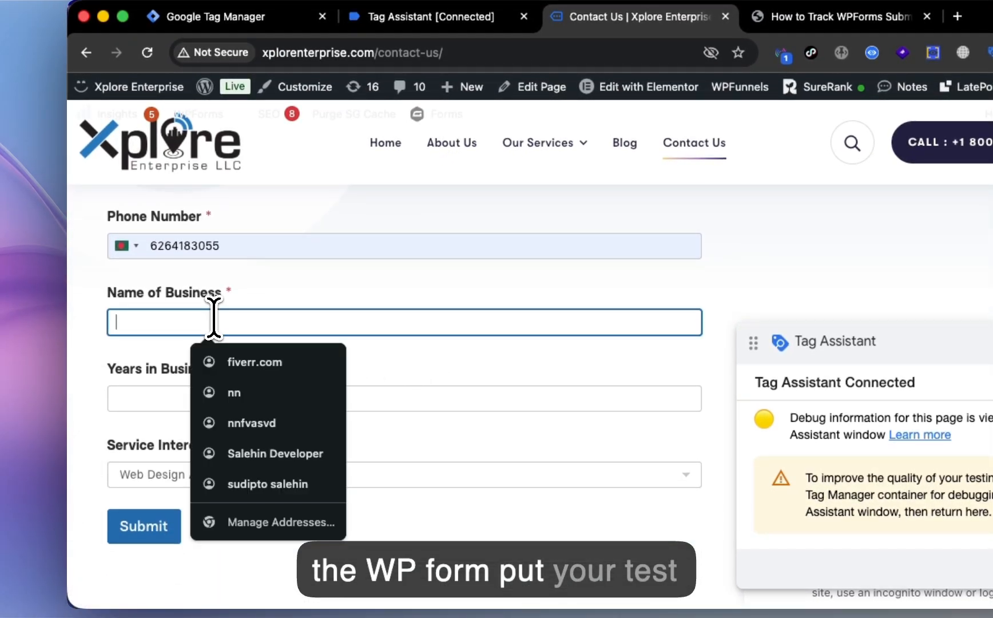
pyautogui.click(214, 396)
pyautogui.click(214, 397)
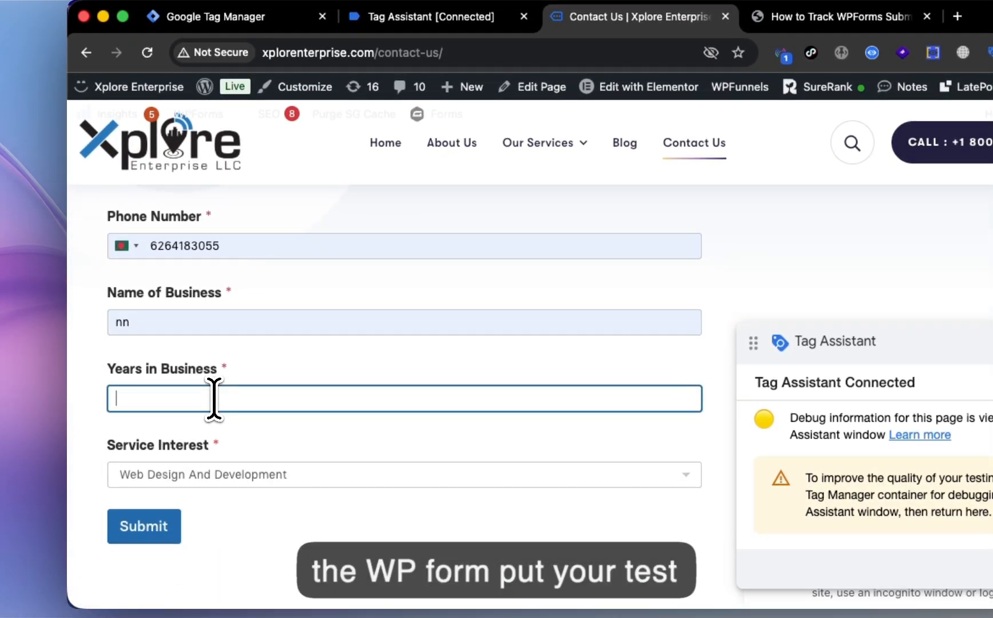
pyautogui.click(212, 475)
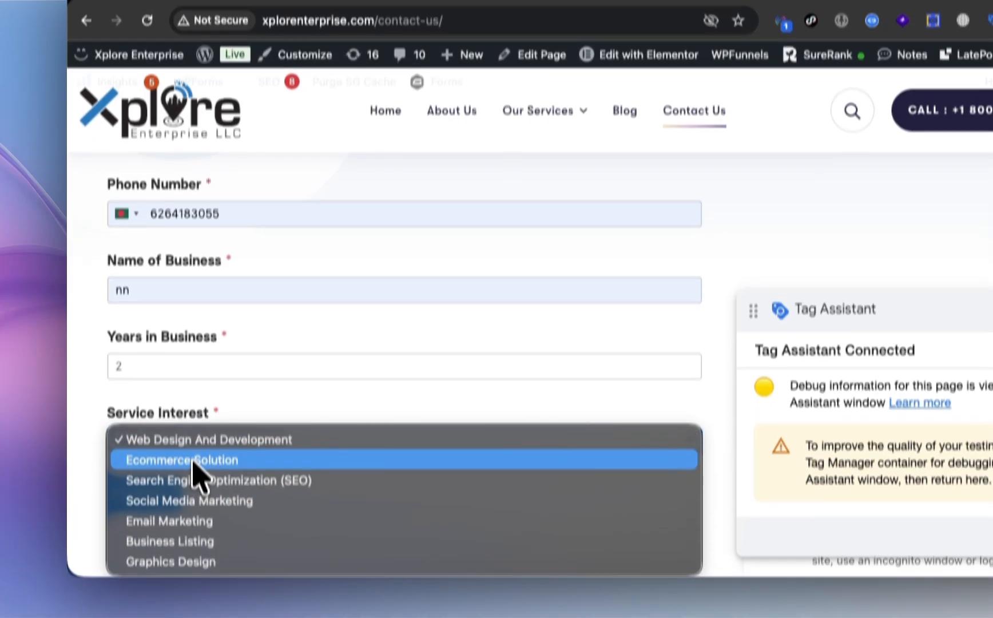
pyautogui.click(193, 461)
pyautogui.click(179, 467)
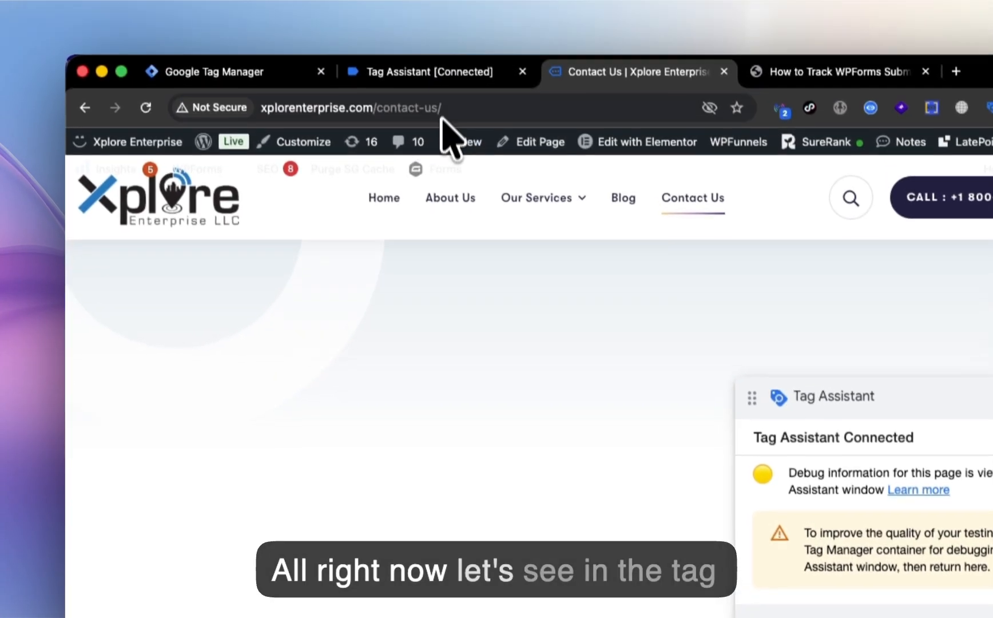
# Step: Switch to Tag Assistant and examine the wpform_submit event's full API call, including its form ID and submitted inputs
pyautogui.click(444, 86)
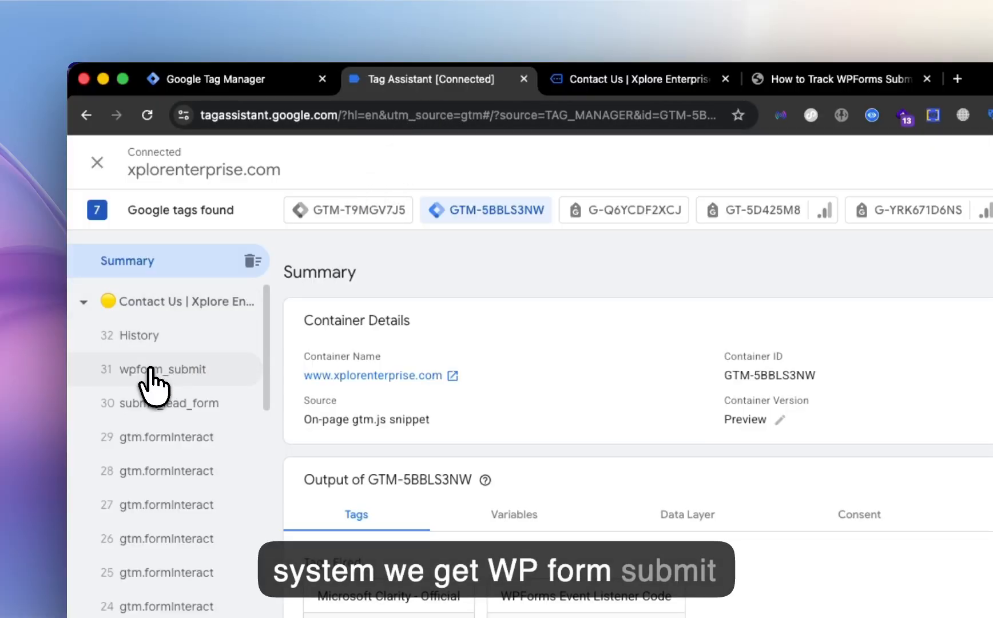
pyautogui.click(149, 369)
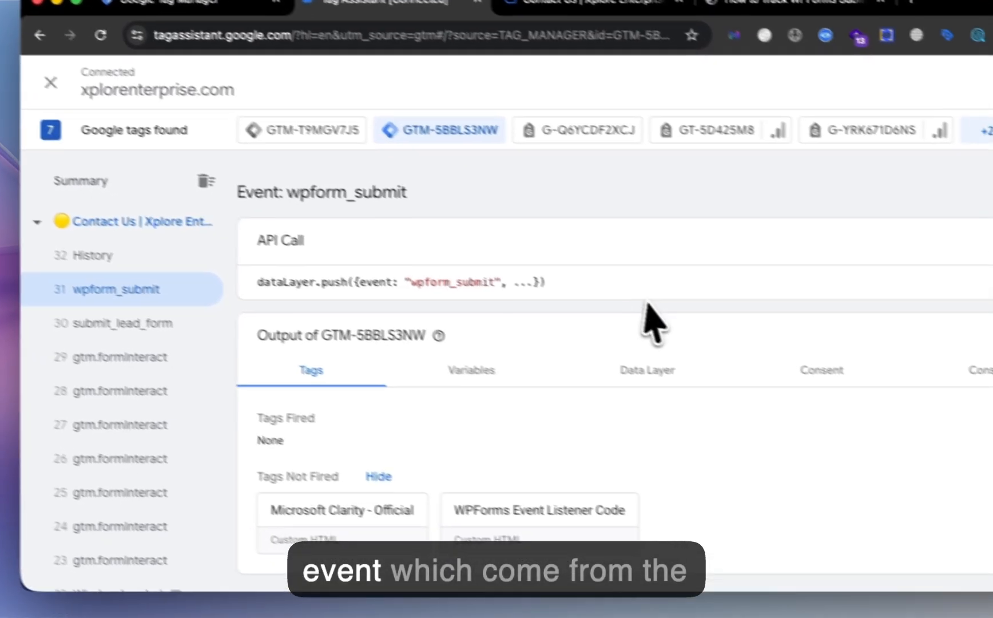
pyautogui.click(650, 289)
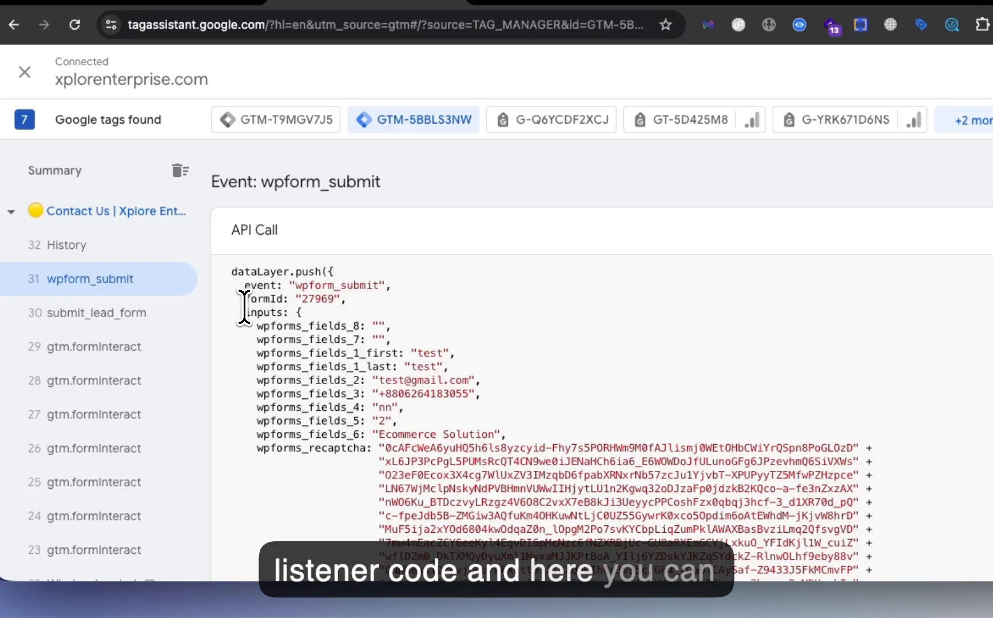
pyautogui.moveTo(244, 302); pyautogui.dragTo(531, 442)
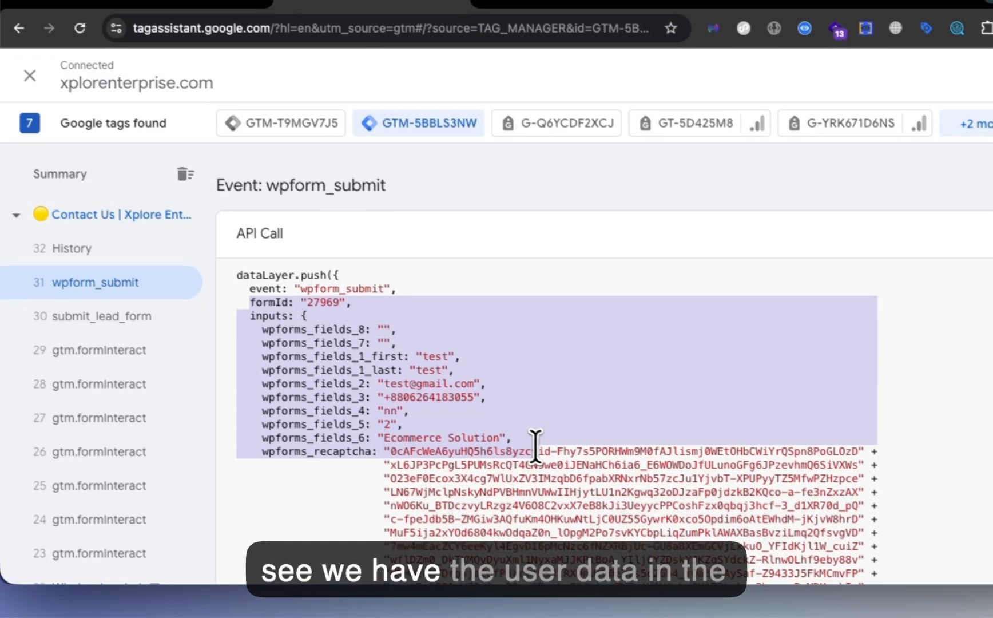
pyautogui.click(315, 306)
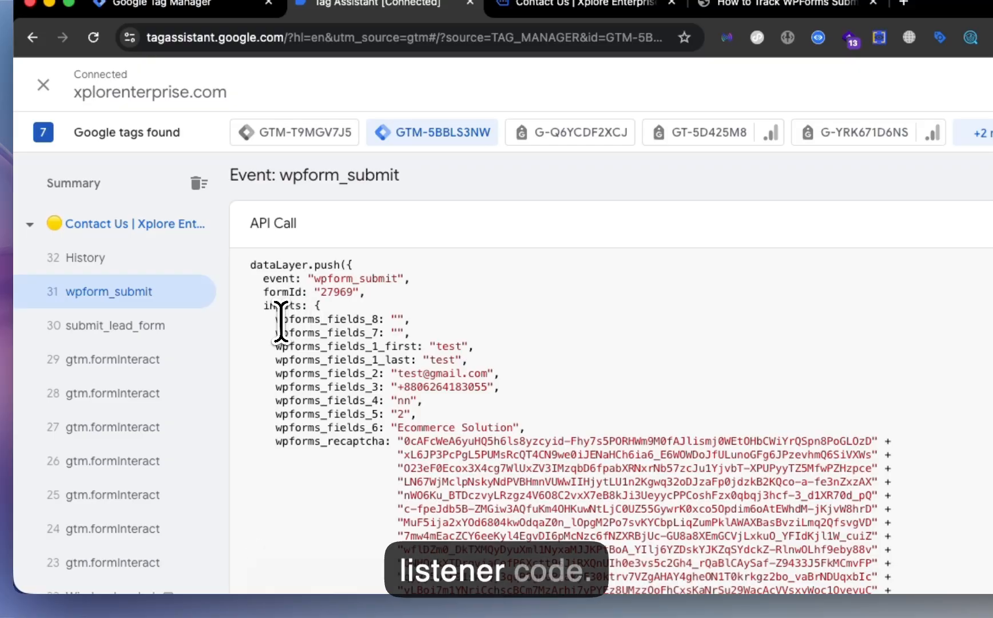
# Step: Copy the event name wpform_submit from the API call
pyautogui.doubleClick(359, 278)
pyautogui.press('super+c')
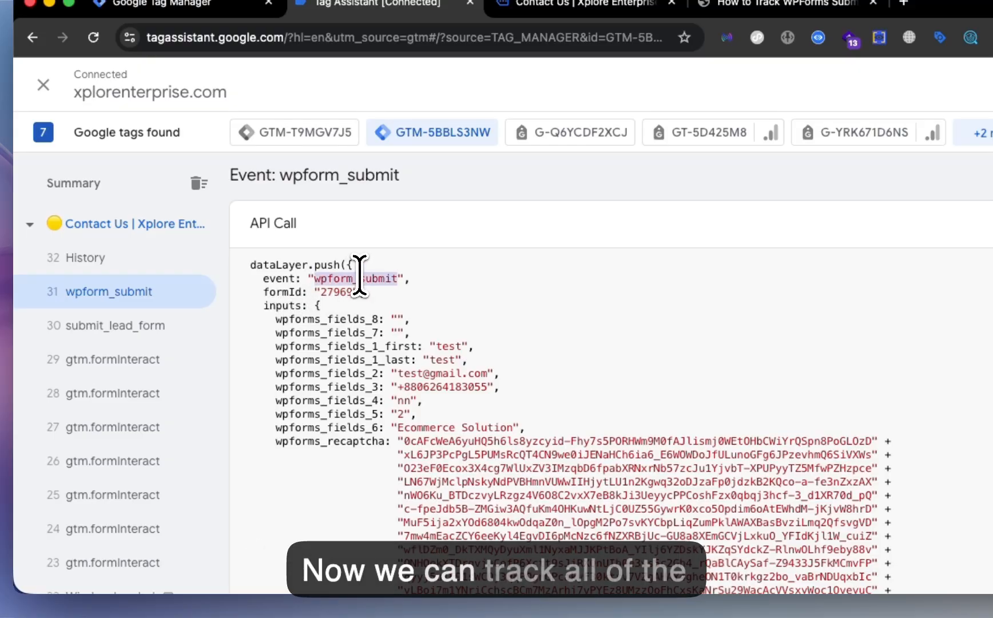
pyautogui.rightClick(359, 277)
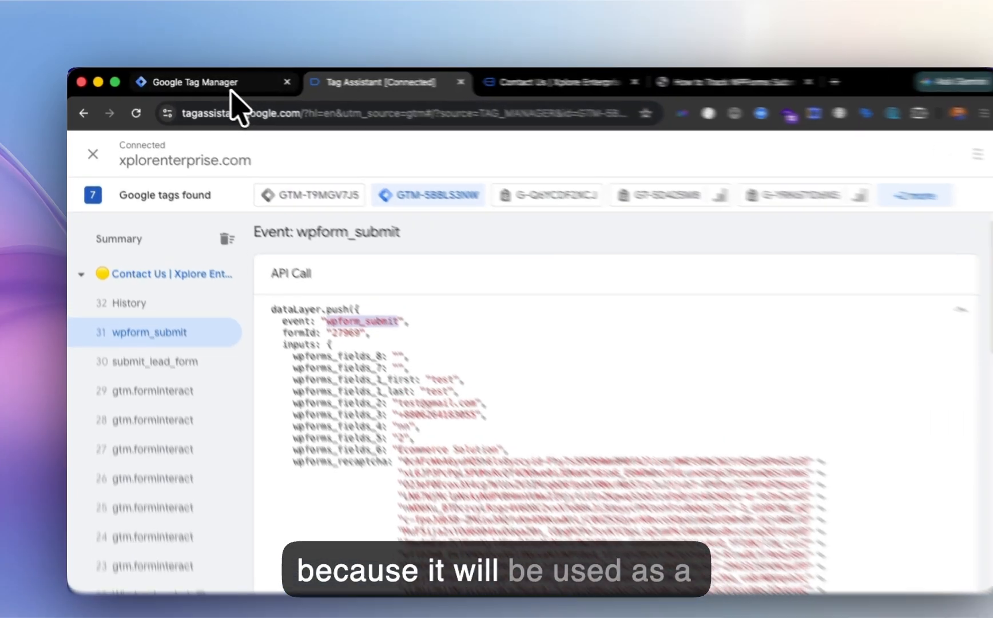
# Step: Switch to Google Tag Manager and create a new trigger of the Custom Event type
pyautogui.click(226, 83)
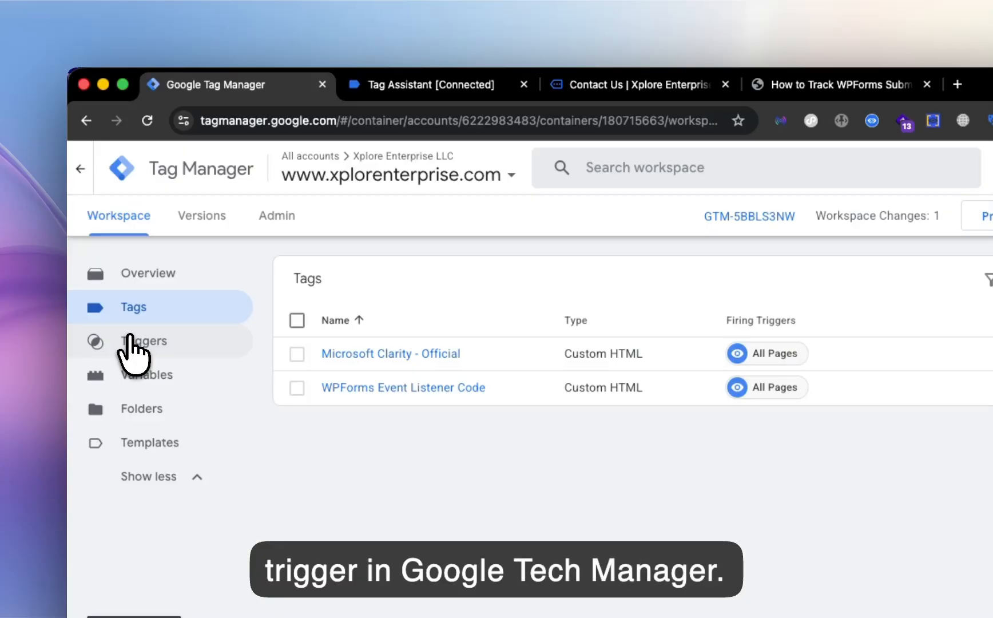
pyautogui.click(129, 339)
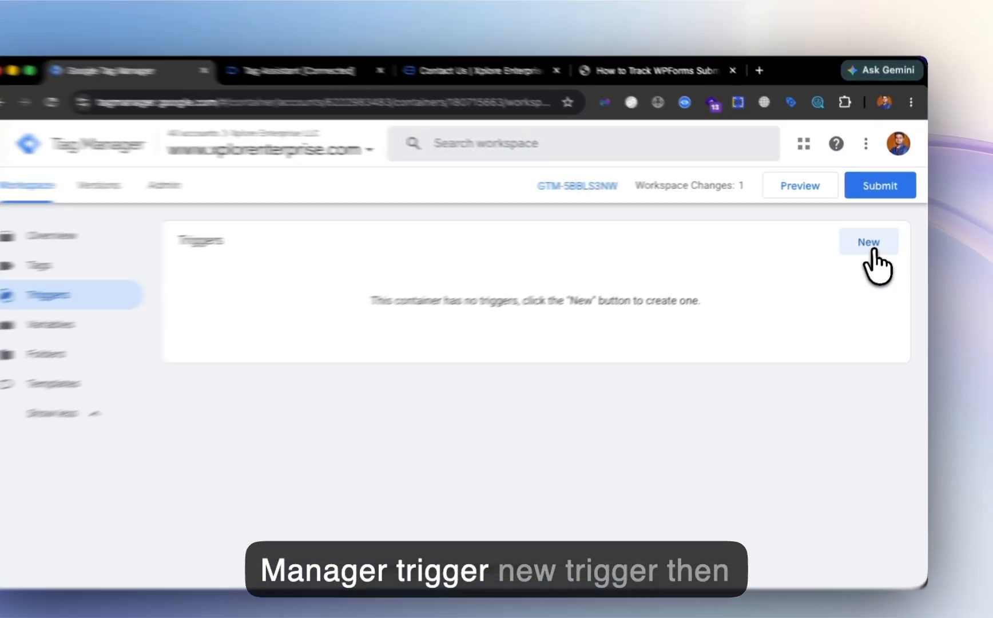
pyautogui.click(871, 243)
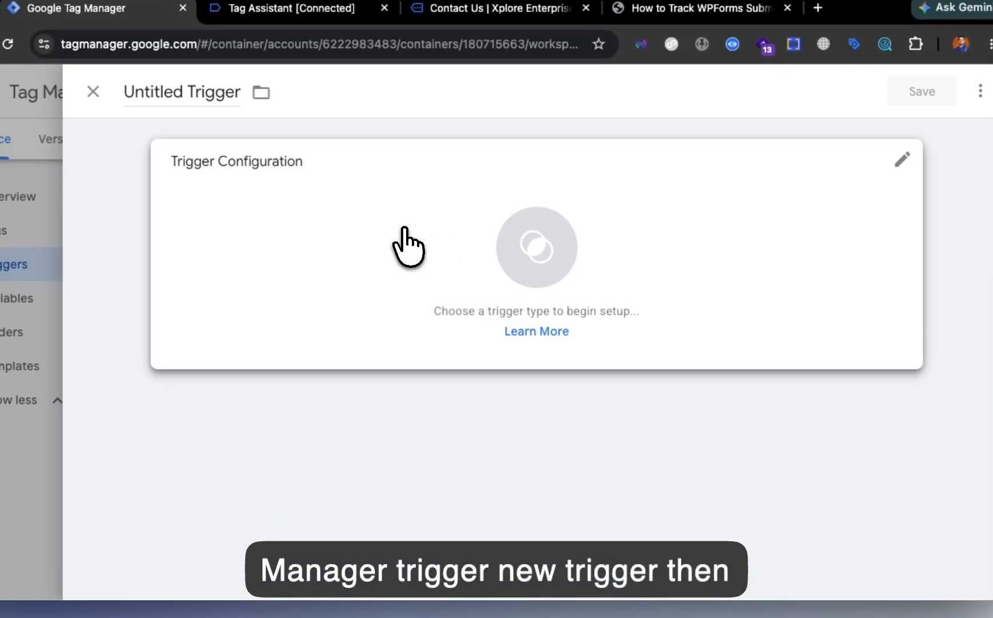
pyautogui.click(405, 229)
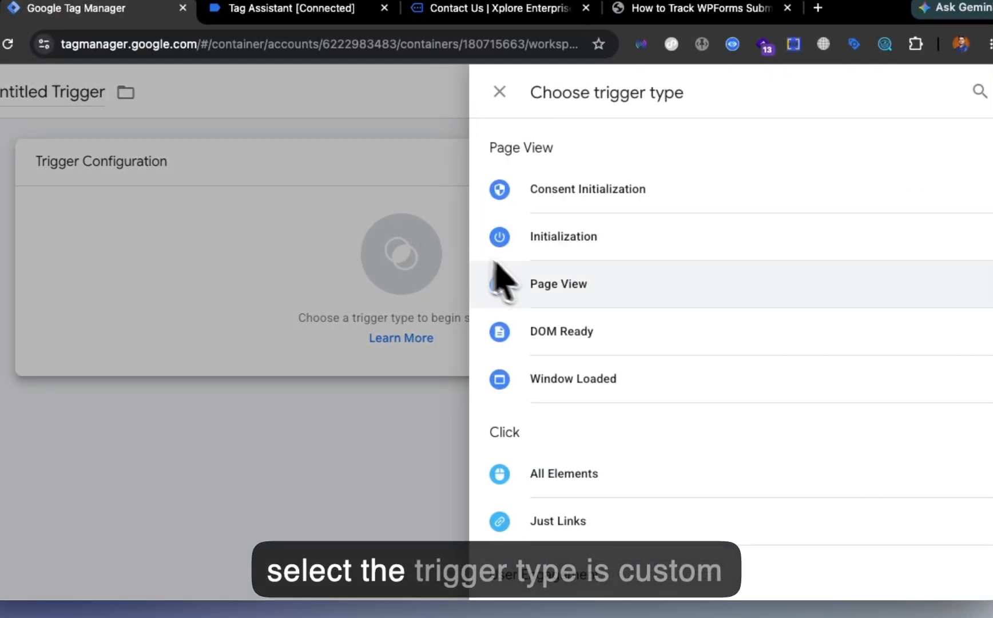
pyautogui.scroll(-2, 567, 367)
pyautogui.scroll(-5, 561, 458)
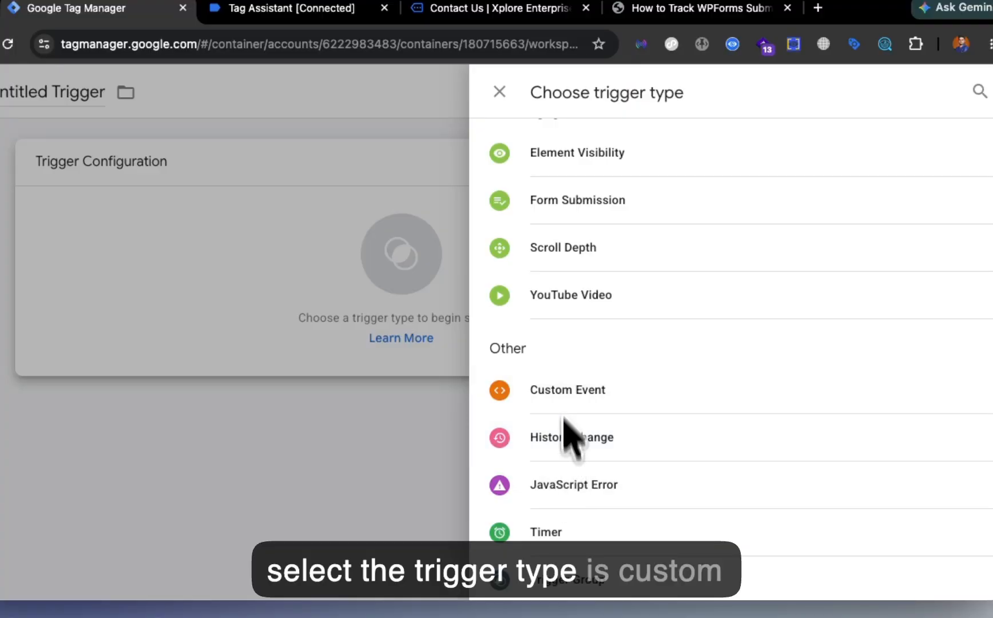
pyautogui.click(542, 389)
# Step: Set the trigger's event name to wpform_submit, firing on all custom events, and save the trigger as wpform_submit
pyautogui.click(321, 337)
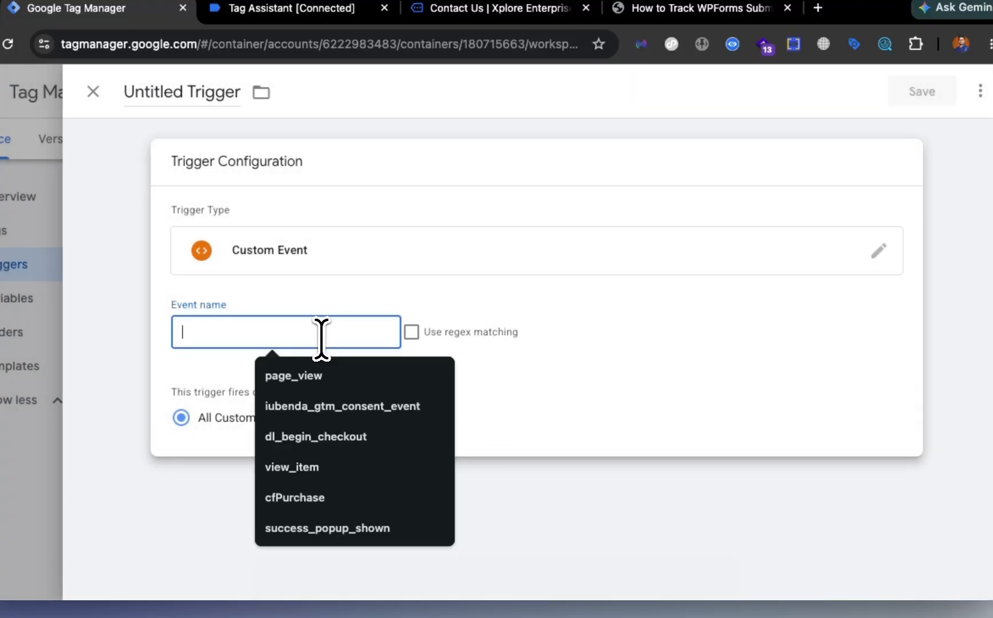
pyautogui.press('super+v')
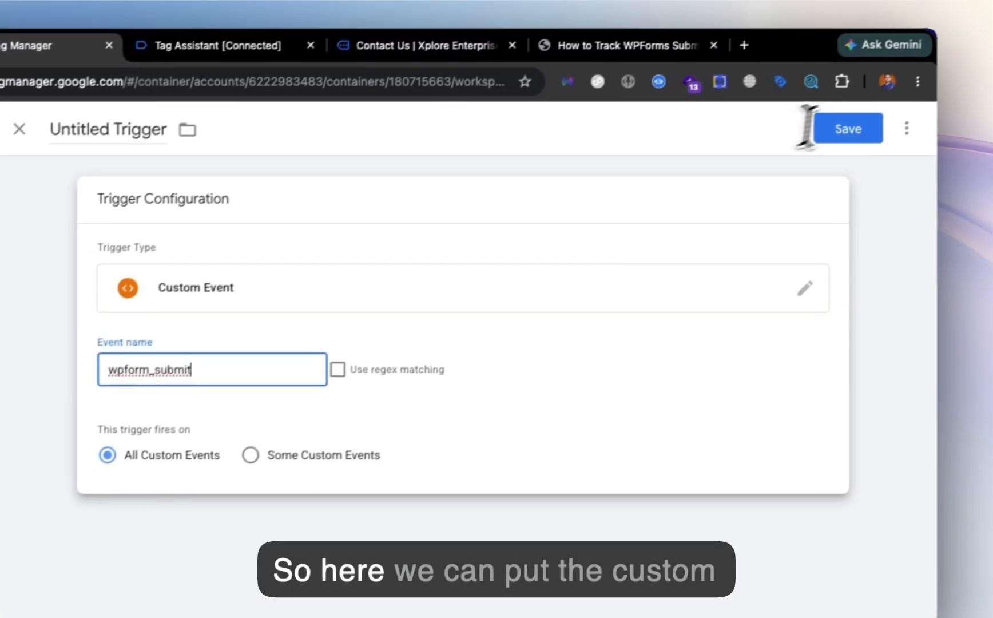
pyautogui.click(843, 136)
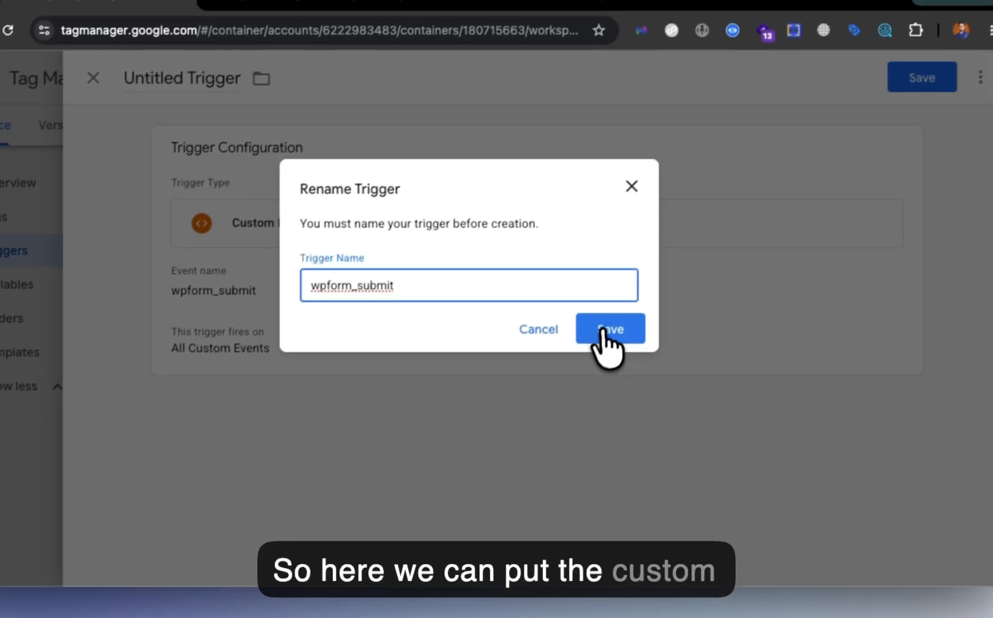
pyautogui.click(525, 386)
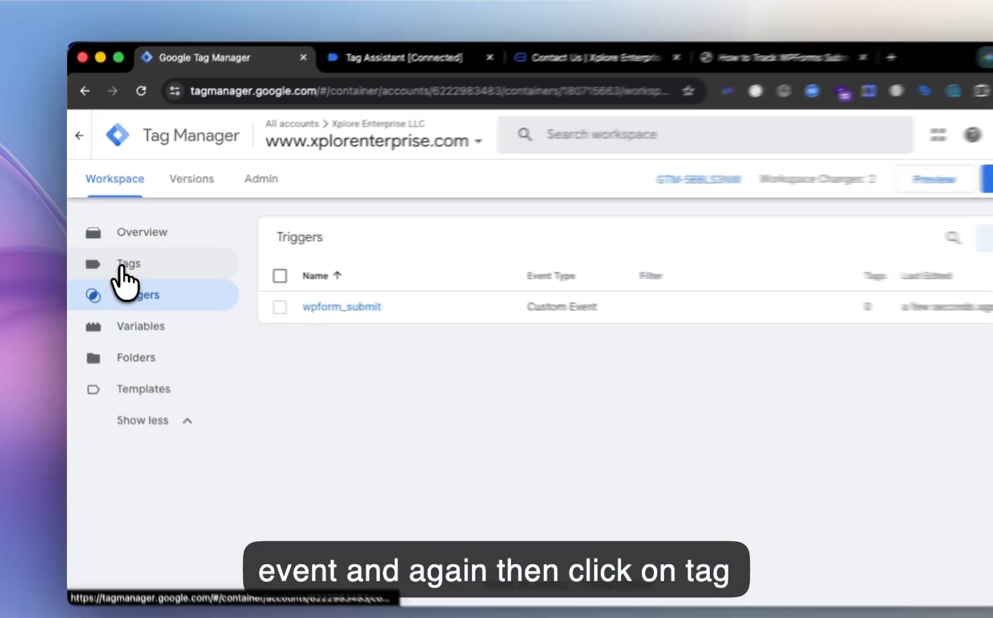
# Step: Create a new Google Analytics tag of the Google Tag type with the tag ID G-0001
pyautogui.click(122, 266)
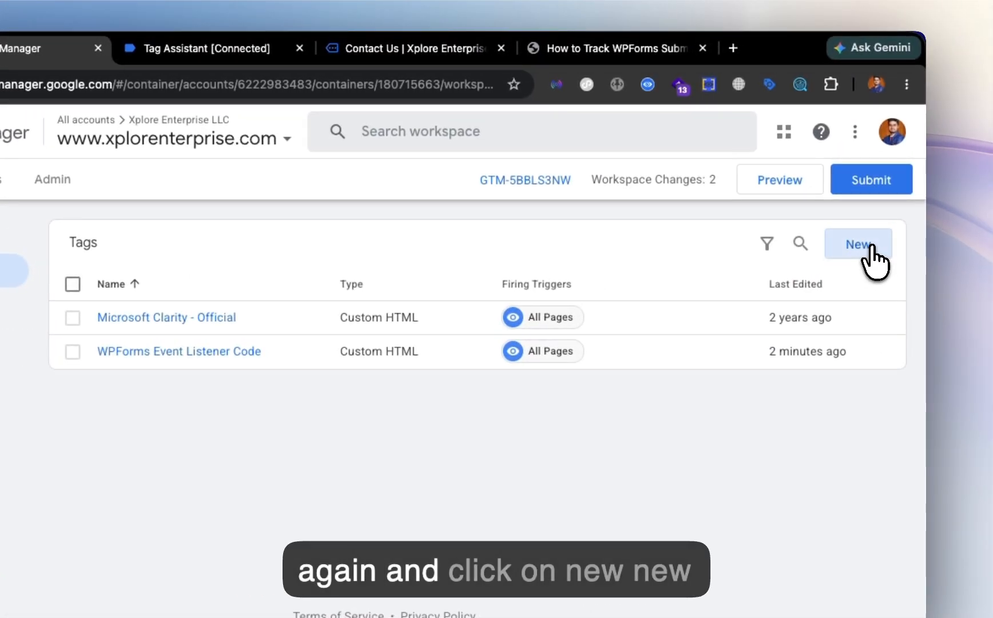
pyautogui.click(877, 252)
pyautogui.click(636, 267)
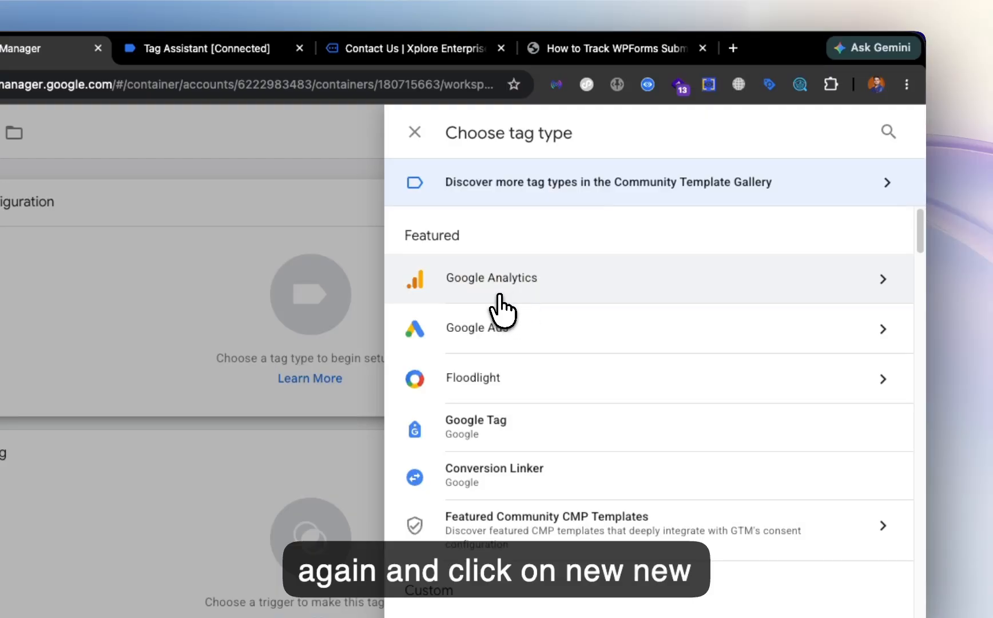
pyautogui.click(502, 309)
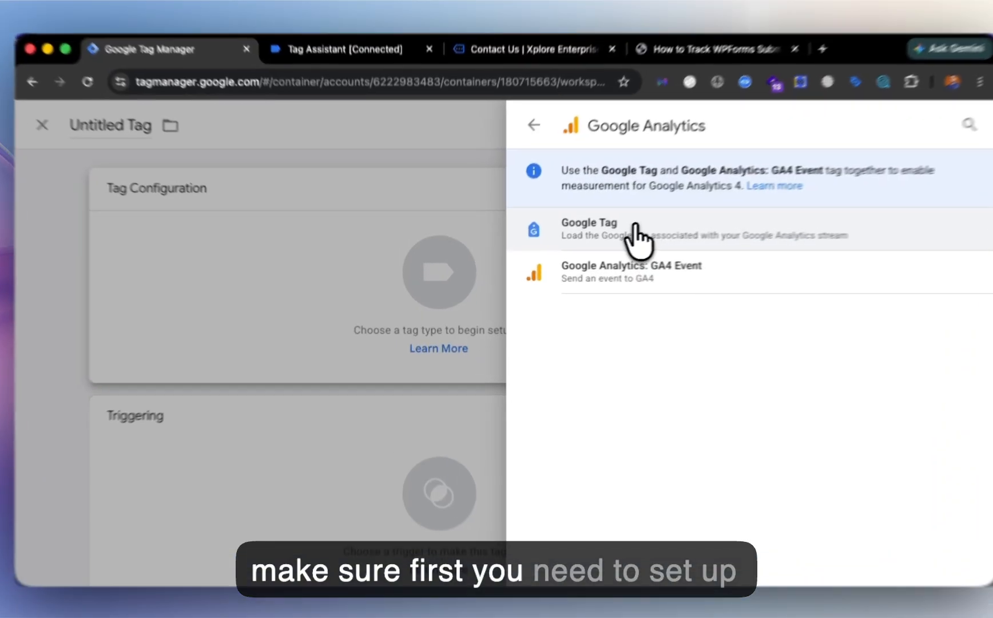
pyautogui.click(610, 241)
pyautogui.click(307, 331)
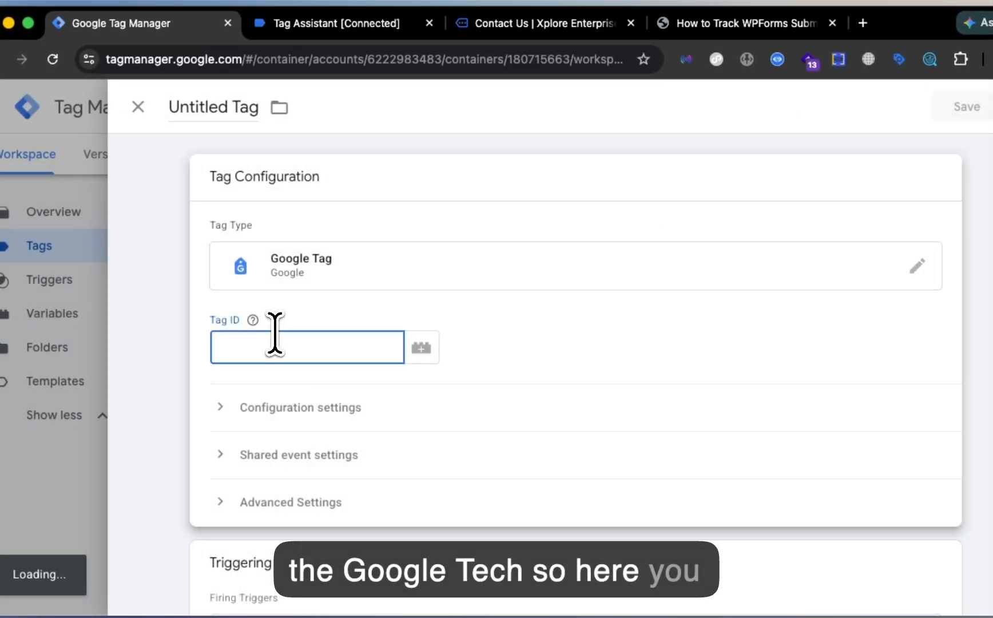
pyautogui.write('G-')
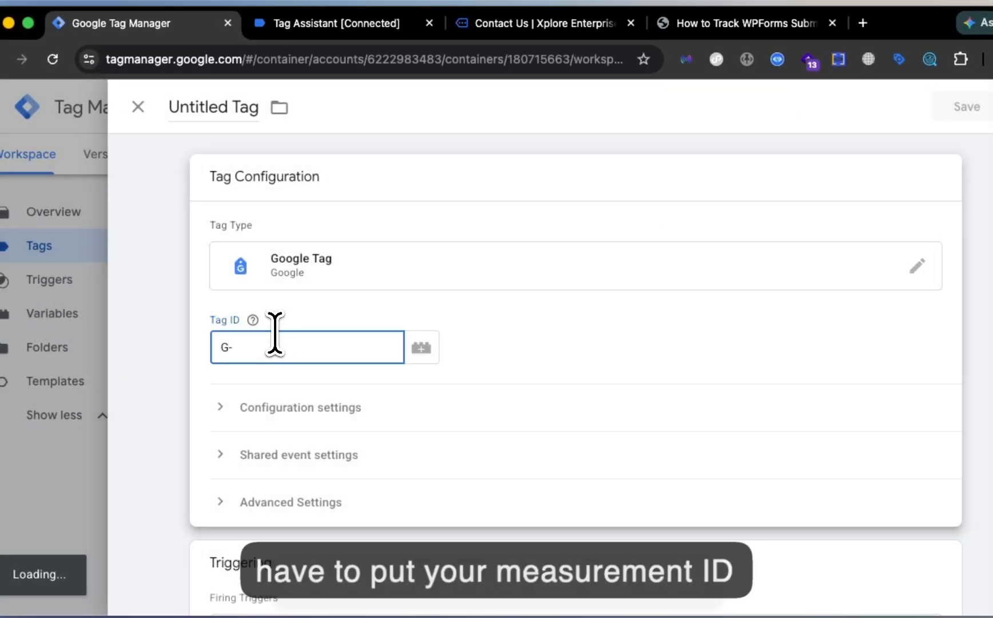
pyautogui.write('0001')
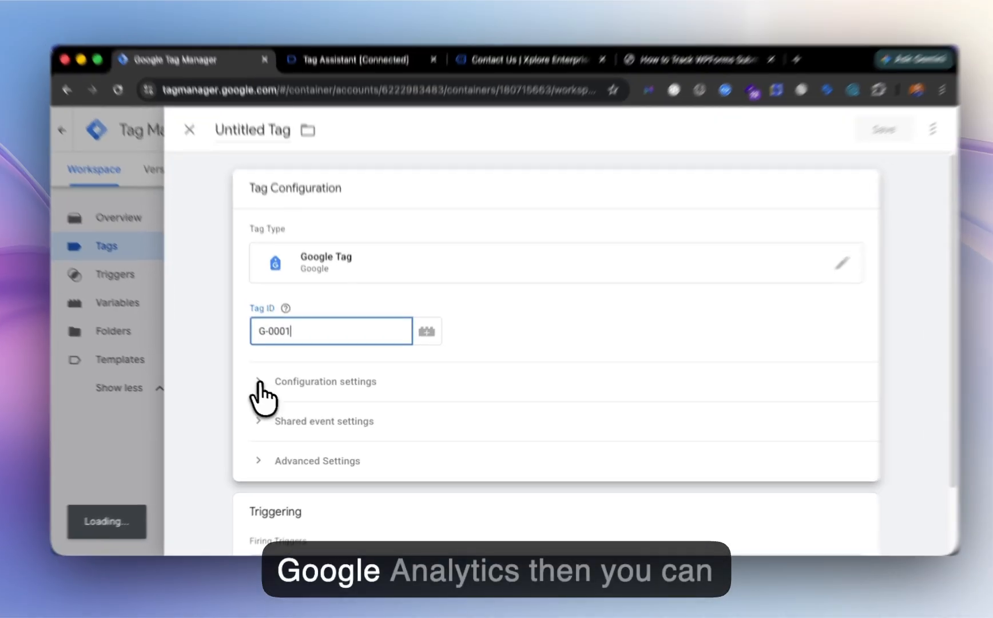
# Step: Add four configuration parameter rows to the Google Tag and set send_page_view to true in the first one
pyautogui.click(265, 388)
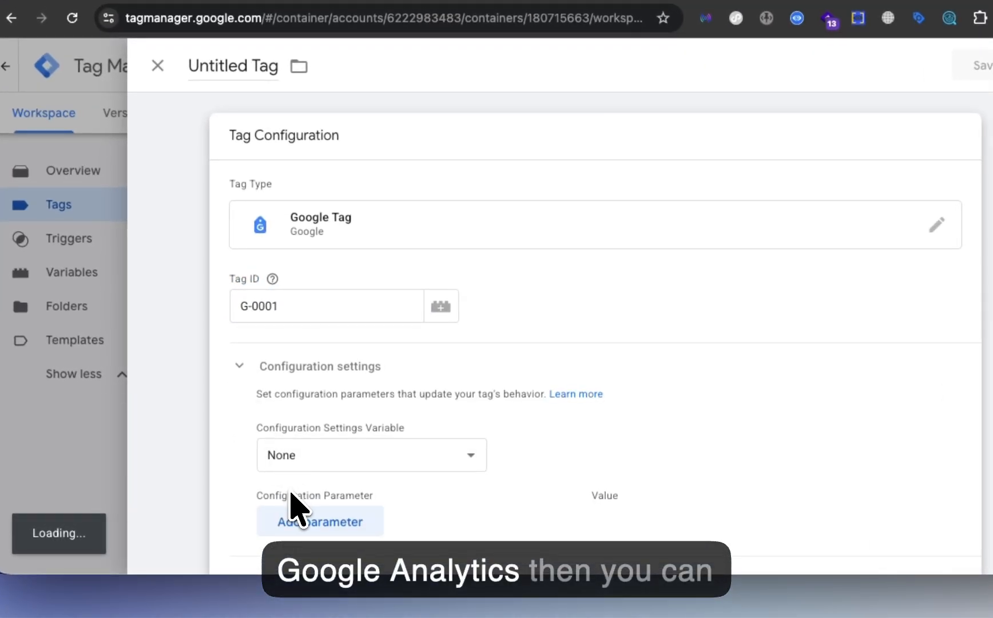
pyautogui.click(294, 521)
pyautogui.scroll(-5, 378, 435)
pyautogui.click(326, 262)
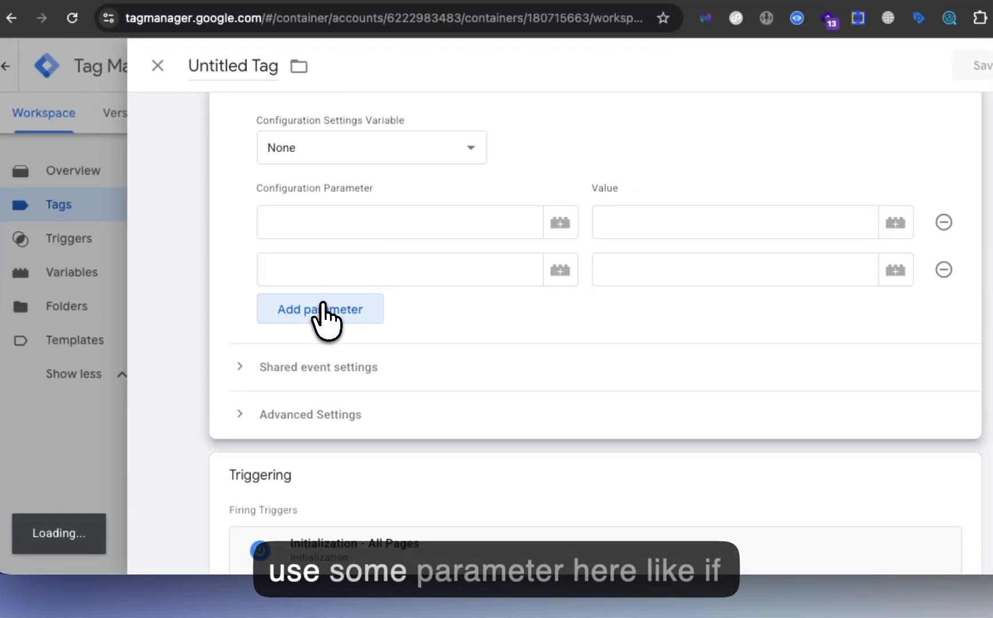
pyautogui.click(324, 309)
pyautogui.click(310, 355)
pyautogui.click(332, 223)
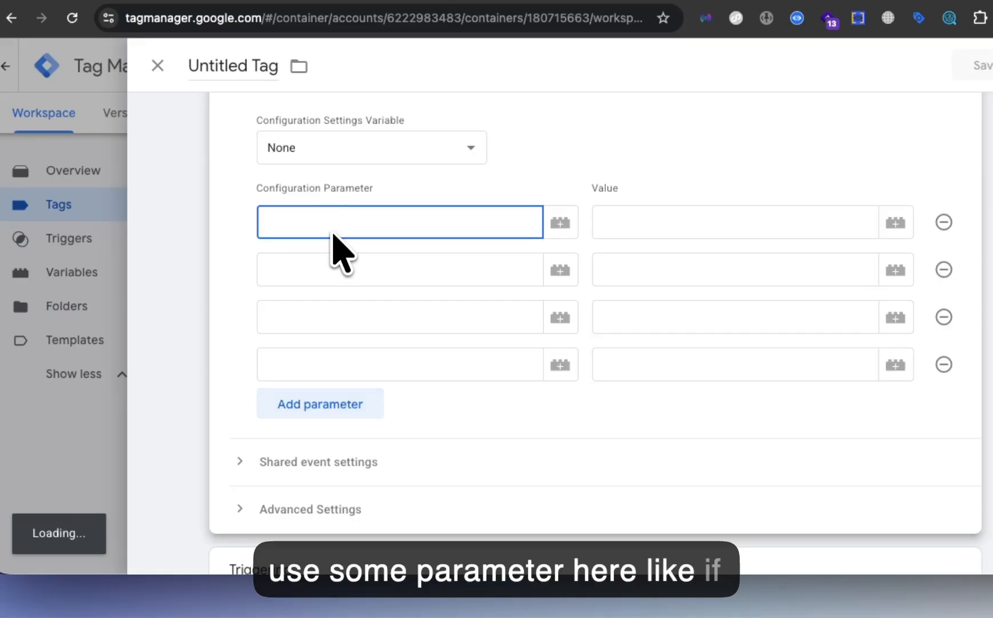
pyautogui.write('se')
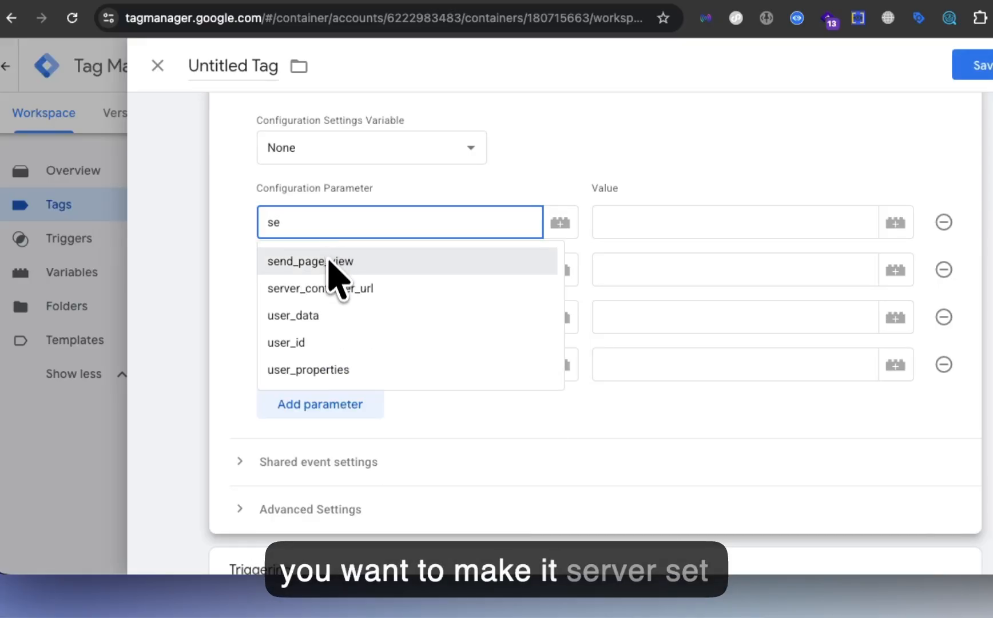
pyautogui.click(330, 262)
pyautogui.click(621, 223)
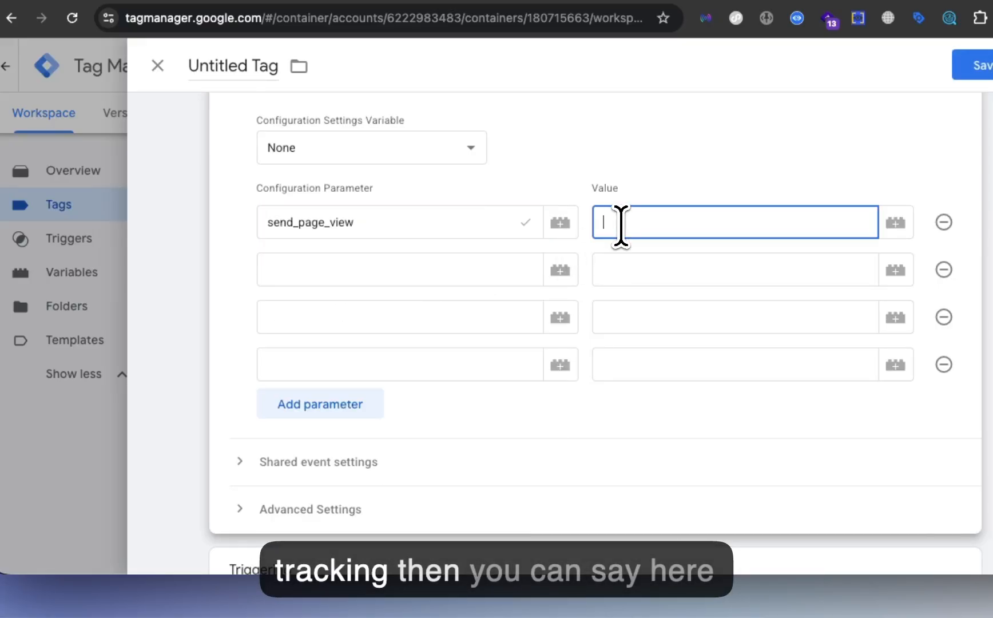
# Step: Choose server_container_url and page_location as the second and third configuration parameters, leaving their values empty
pyautogui.click(480, 266)
pyautogui.write('se')
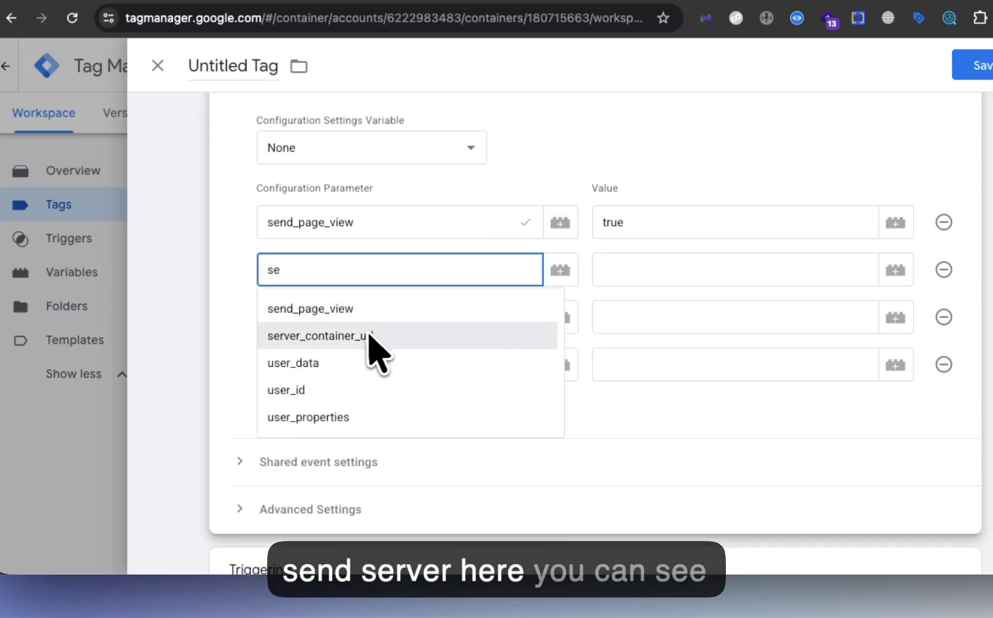
pyautogui.click(371, 351)
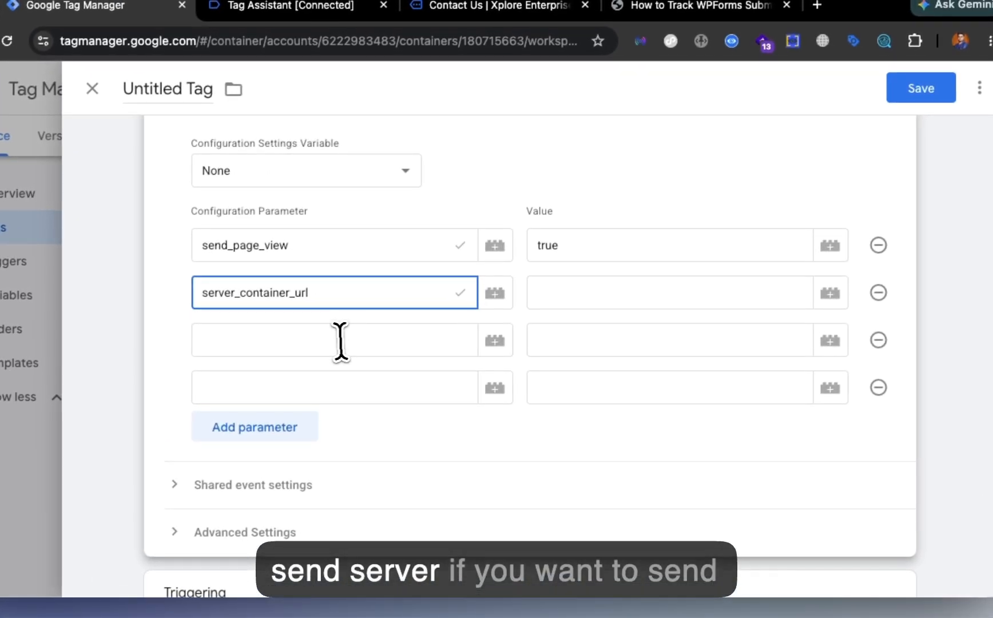
pyautogui.click(405, 319)
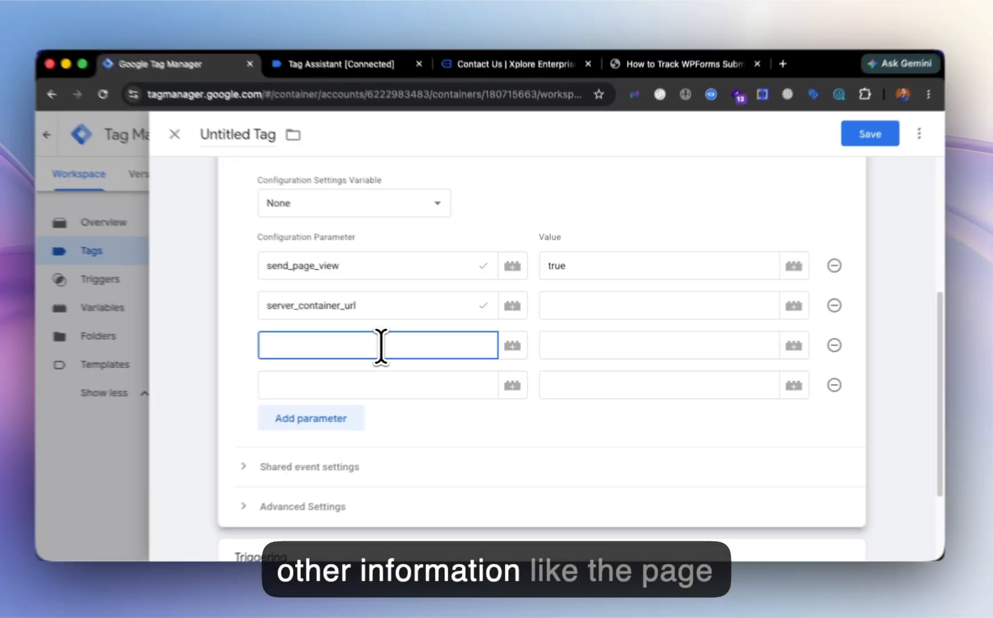
pyautogui.write('page')
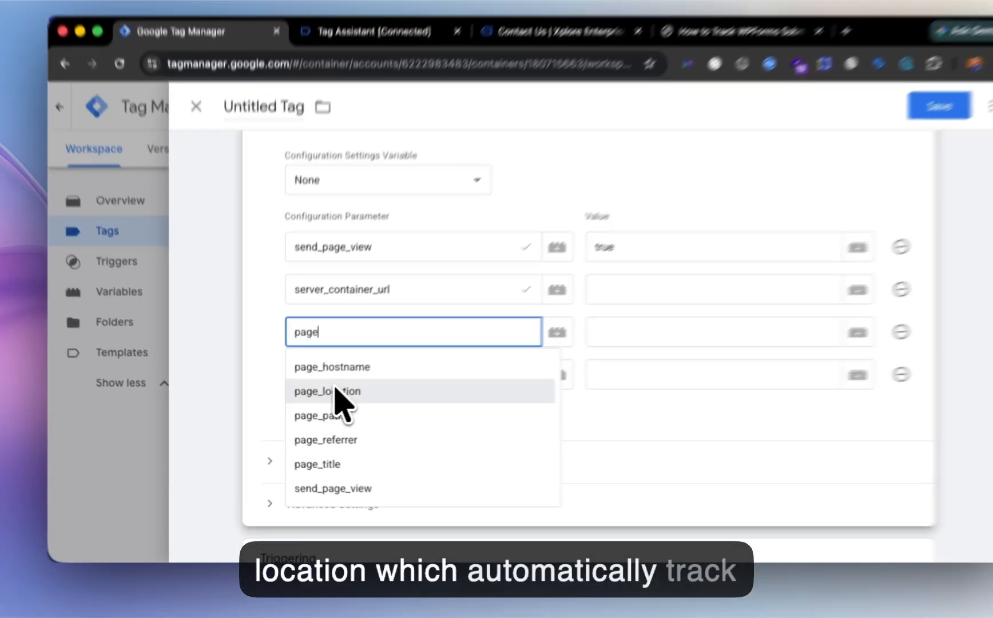
pyautogui.click(320, 398)
pyautogui.click(353, 393)
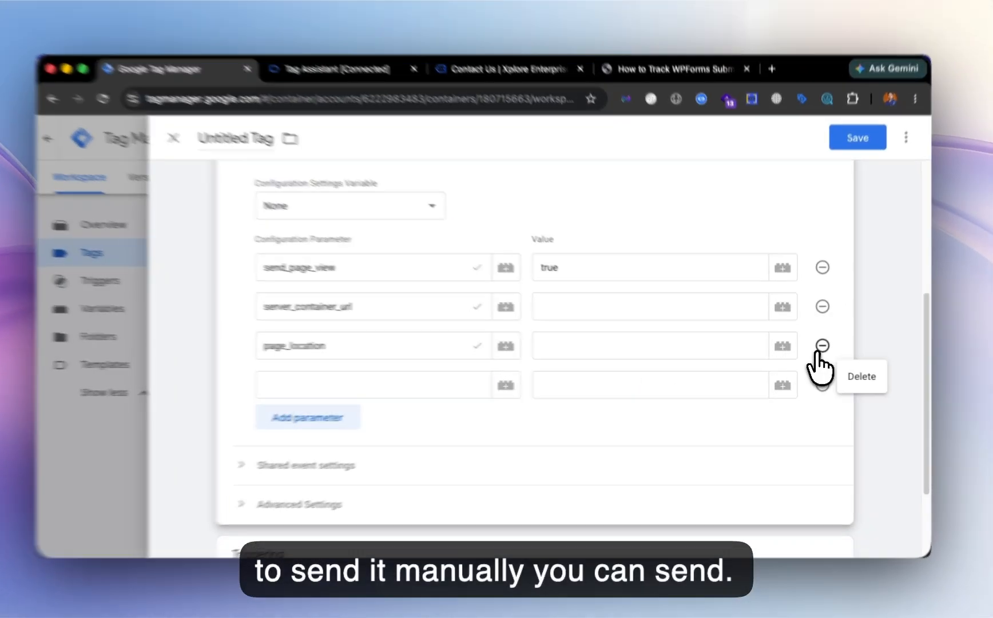
# Step: Delete the page_location, server_container_url and empty parameter rows, keeping only send_page_view
pyautogui.click(822, 346)
pyautogui.click(400, 318)
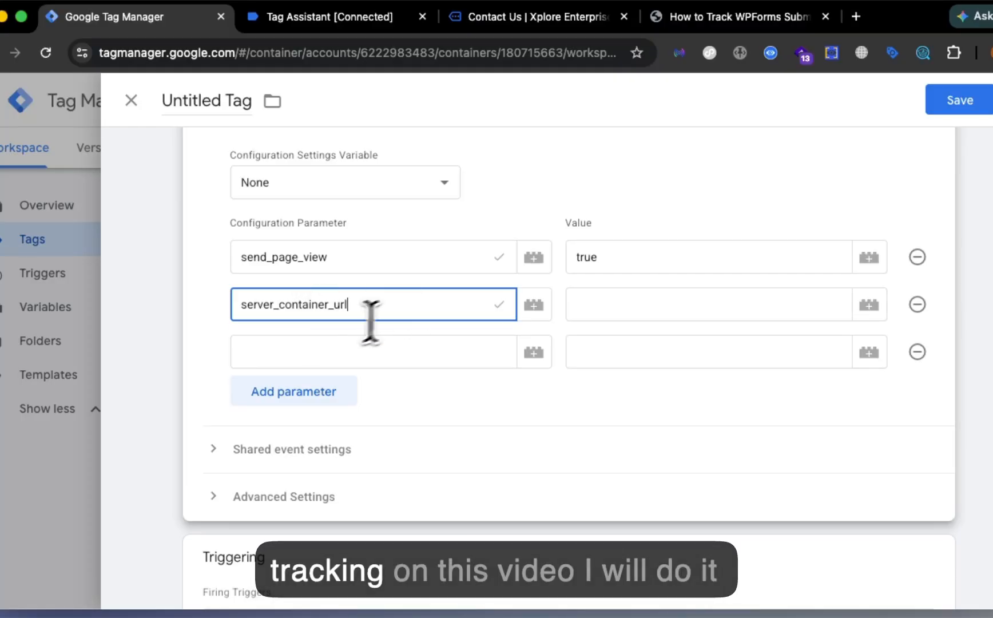
pyautogui.click(900, 282)
pyautogui.click(797, 303)
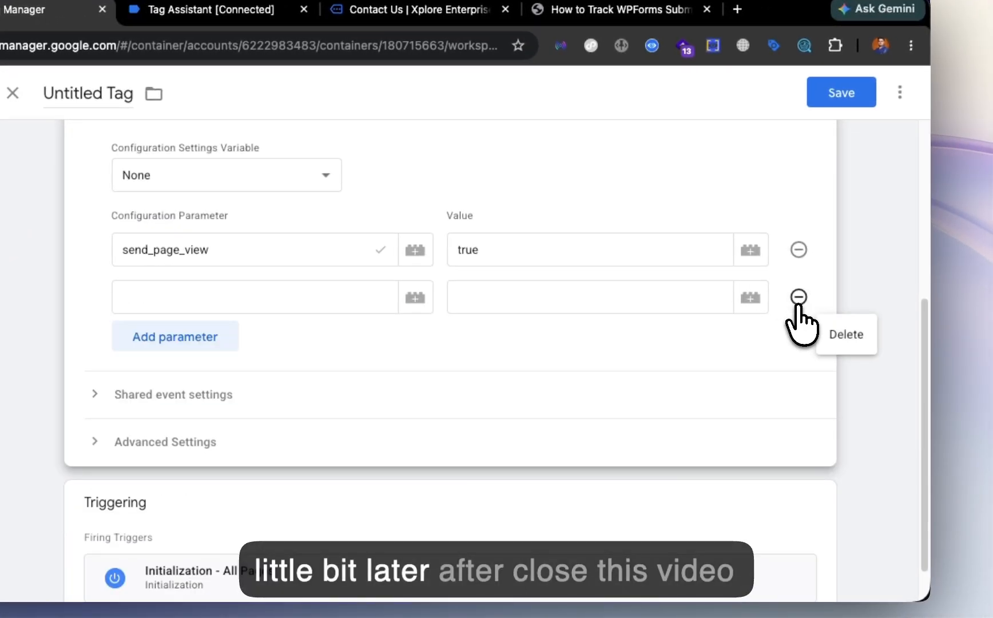
pyautogui.click(799, 297)
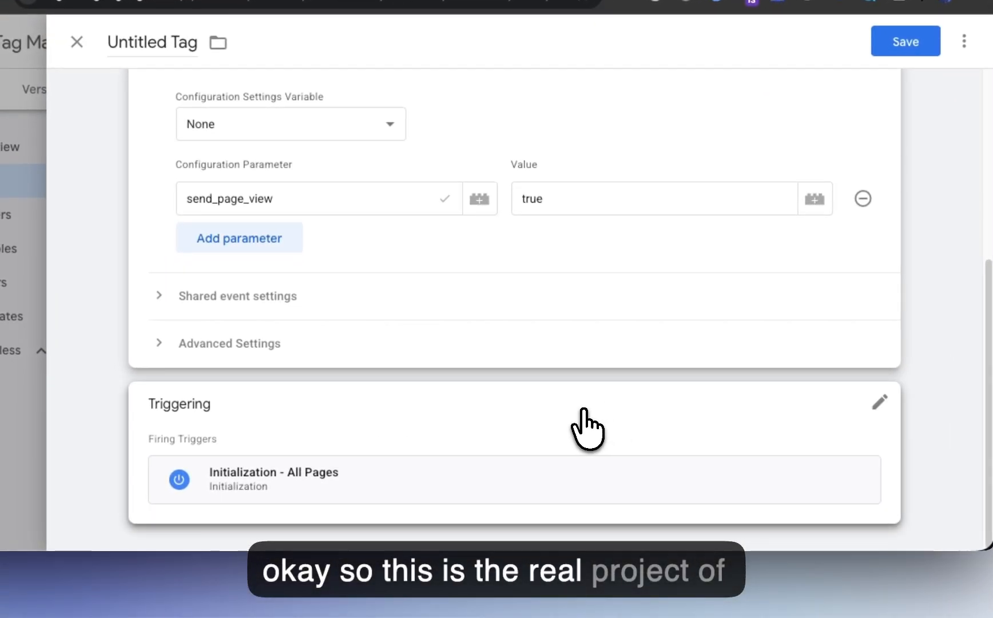
# Step: Save the Google Tag with its Initialization - All Pages trigger under the name GA4 - Page View
pyautogui.click(584, 411)
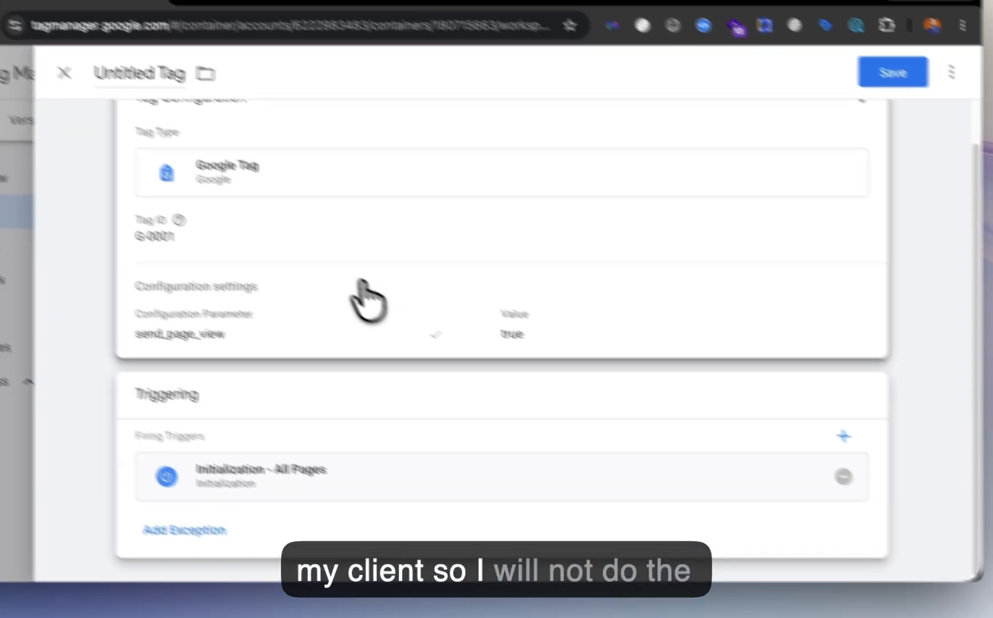
pyautogui.click(362, 283)
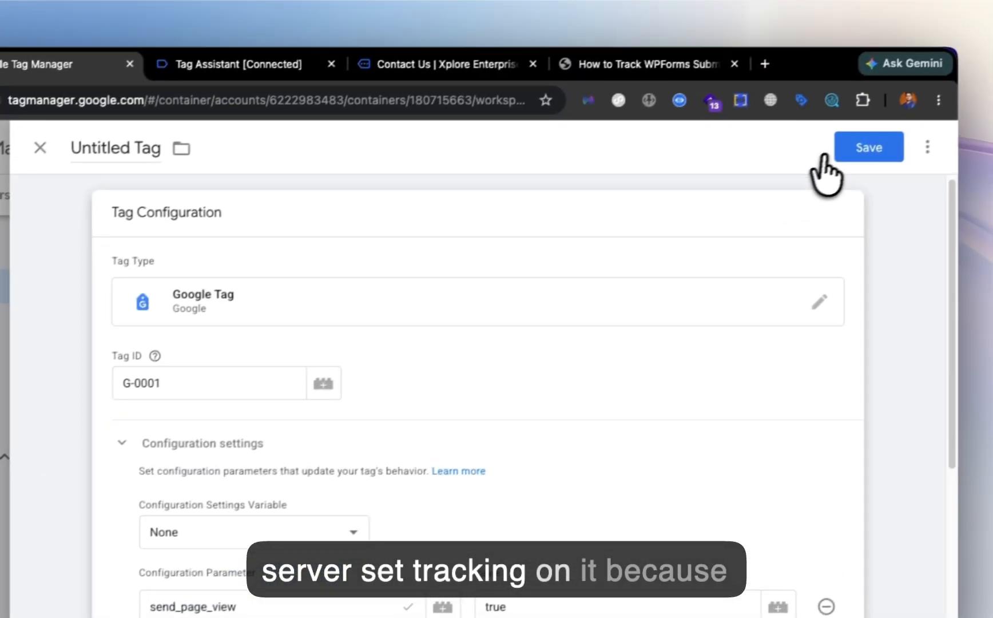
pyautogui.click(966, 109)
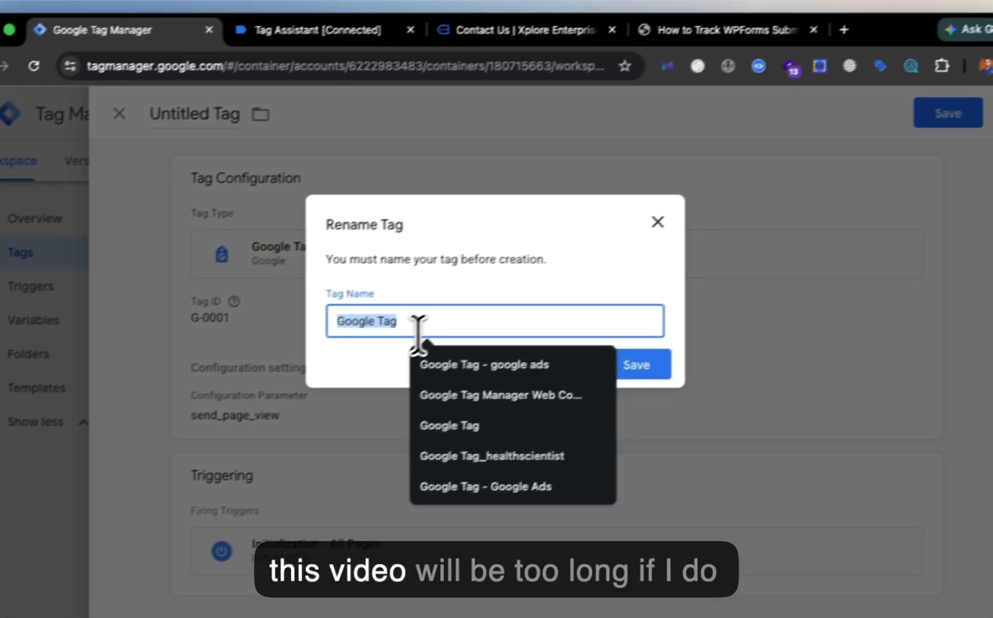
pyautogui.click(418, 325)
pyautogui.write('-')
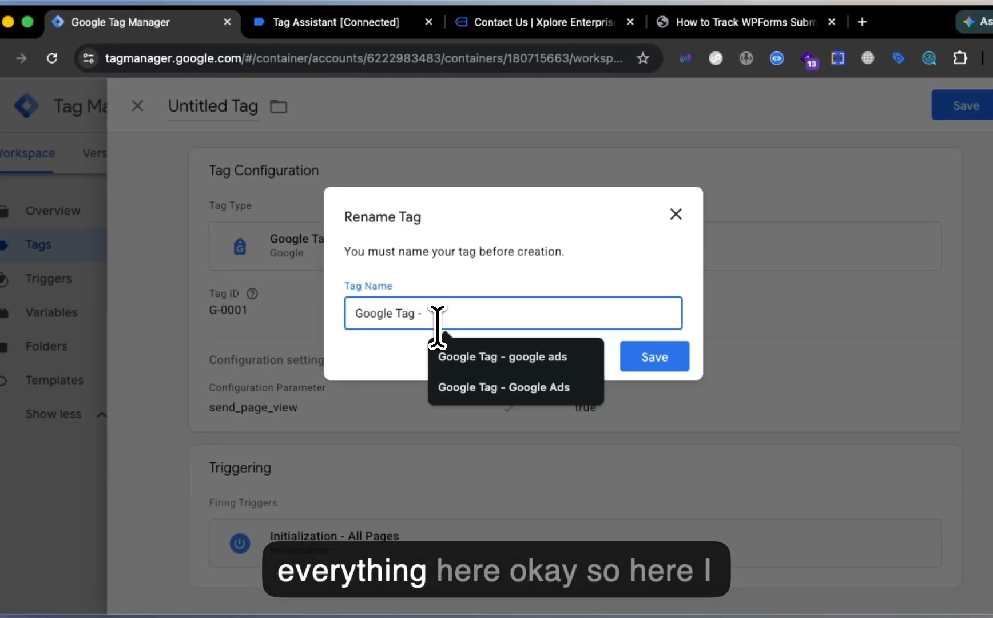
pyautogui.press('super+a')
pyautogui.press('BackSpace')
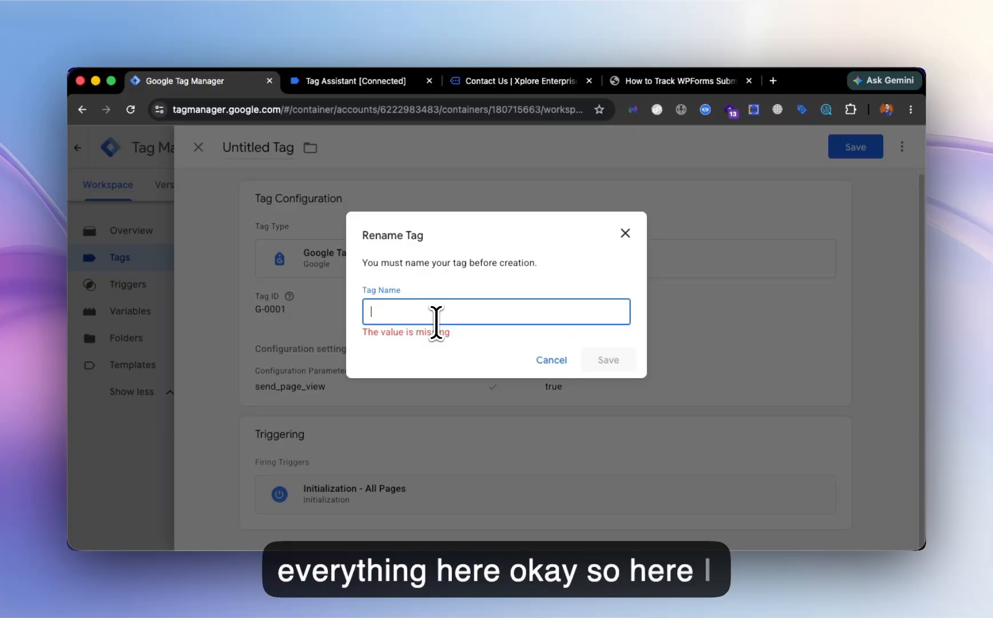
pyautogui.write('GA4 -')
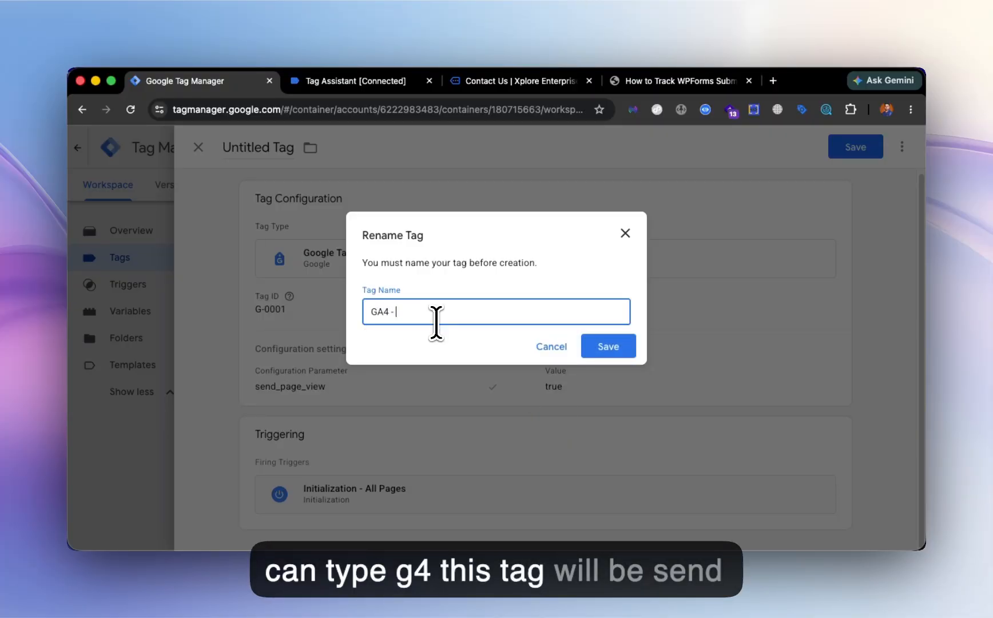
pyautogui.write(' Page V')
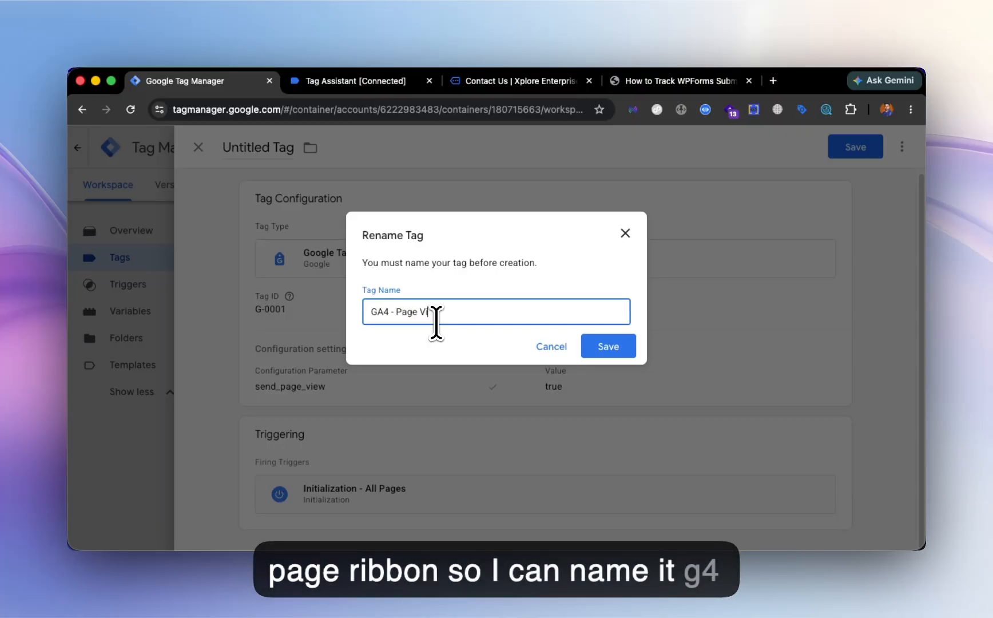
pyautogui.write('w')
pyautogui.press('Return')
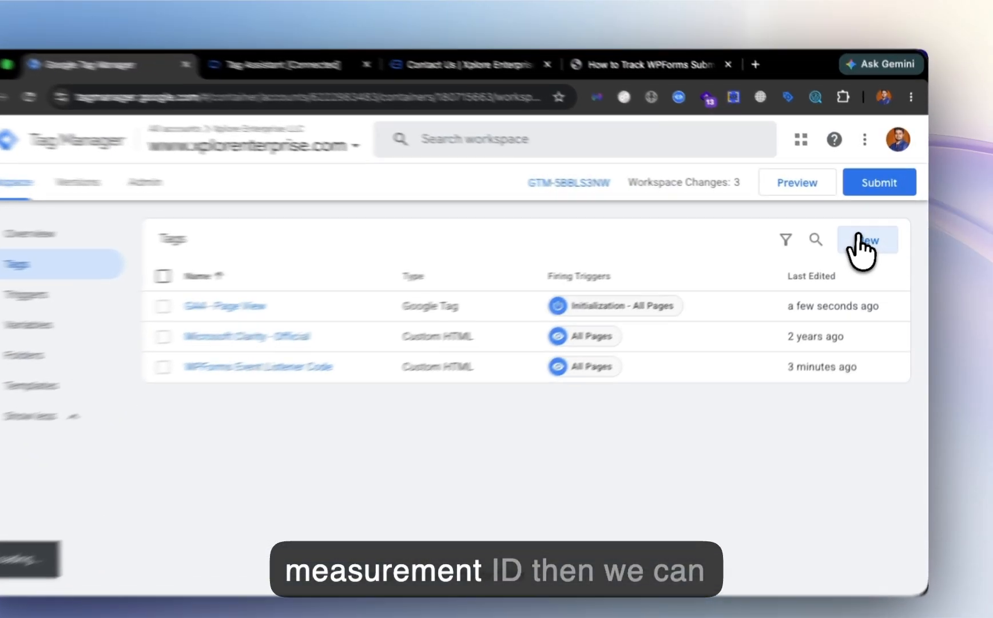
# Step: Create a new Google Analytics: GA4 Event tag with the measurement ID G-0001
pyautogui.click(869, 237)
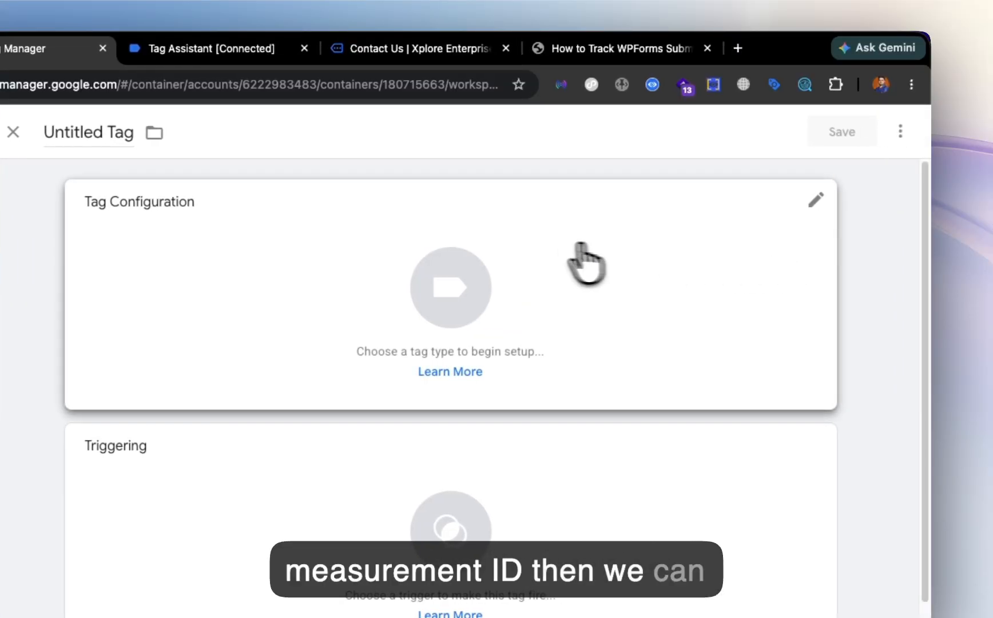
pyautogui.click(544, 249)
pyautogui.click(518, 300)
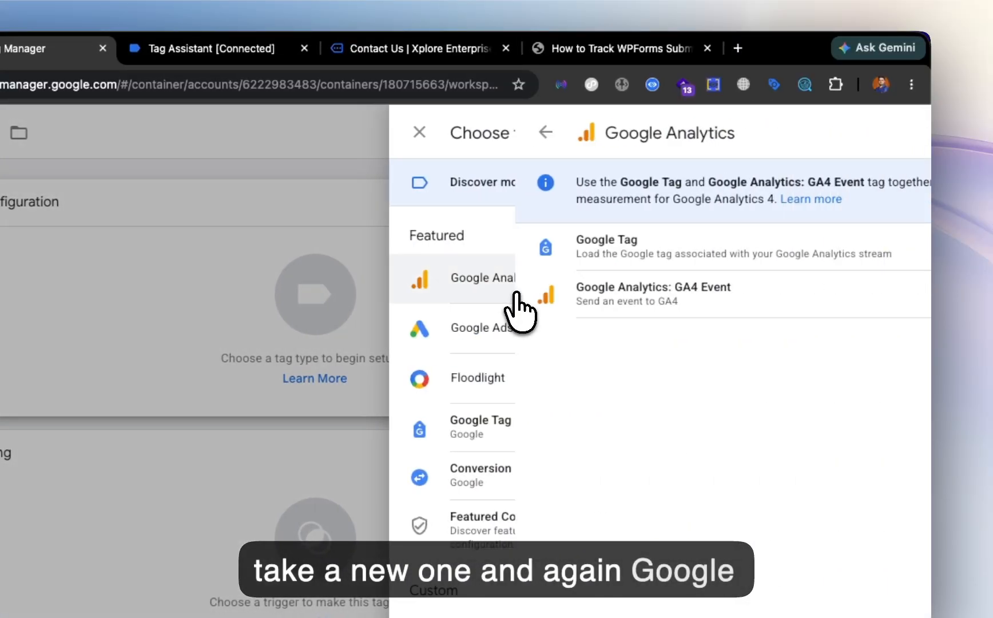
pyautogui.click(516, 305)
pyautogui.click(358, 312)
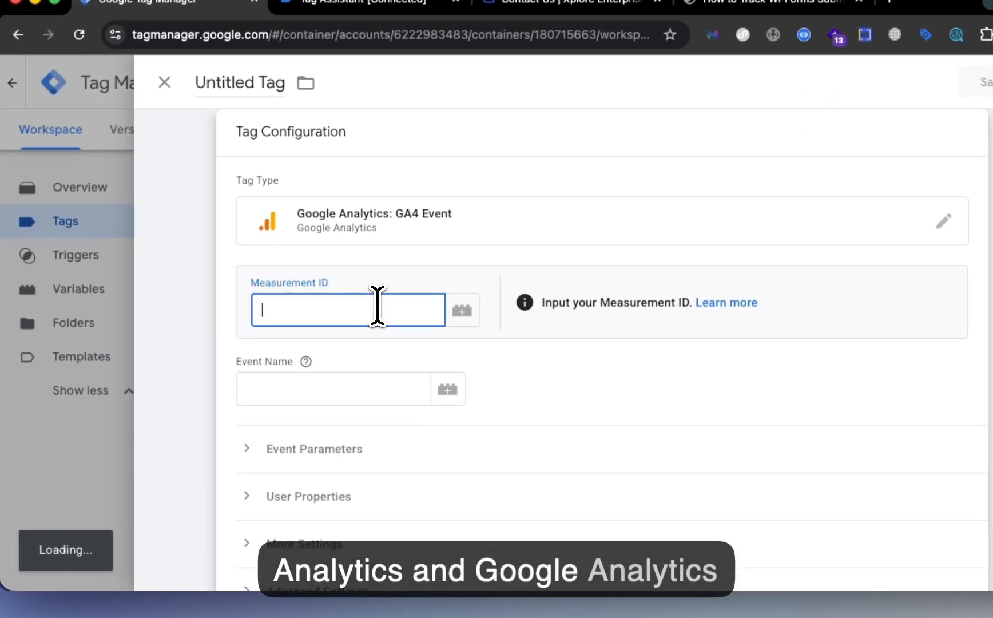
pyautogui.write('G-00')
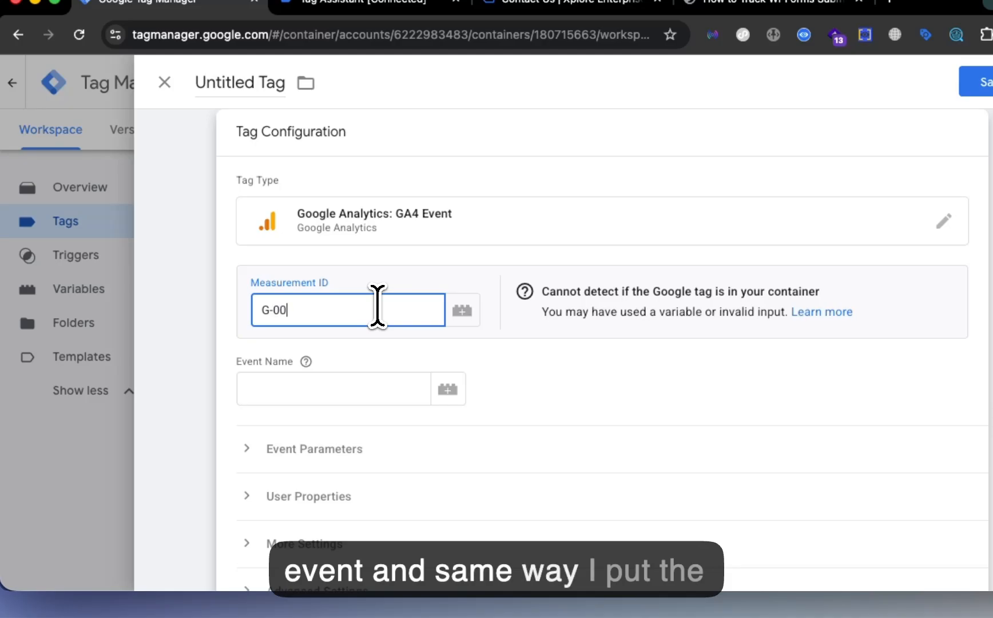
pyautogui.write('01')
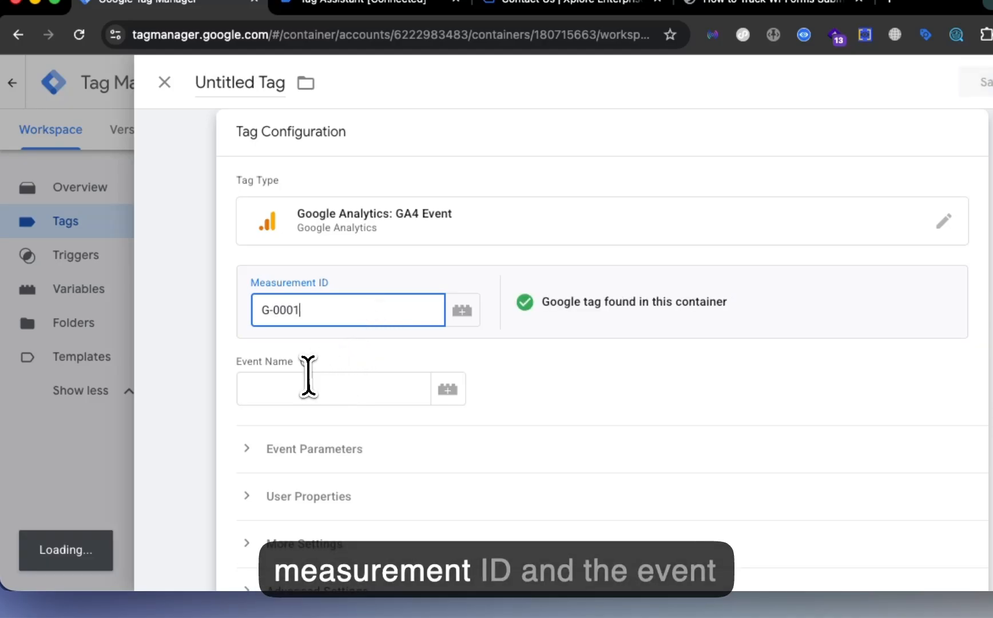
# Step: Set the GA4 event tag's event name to generate_lead
pyautogui.click(309, 379)
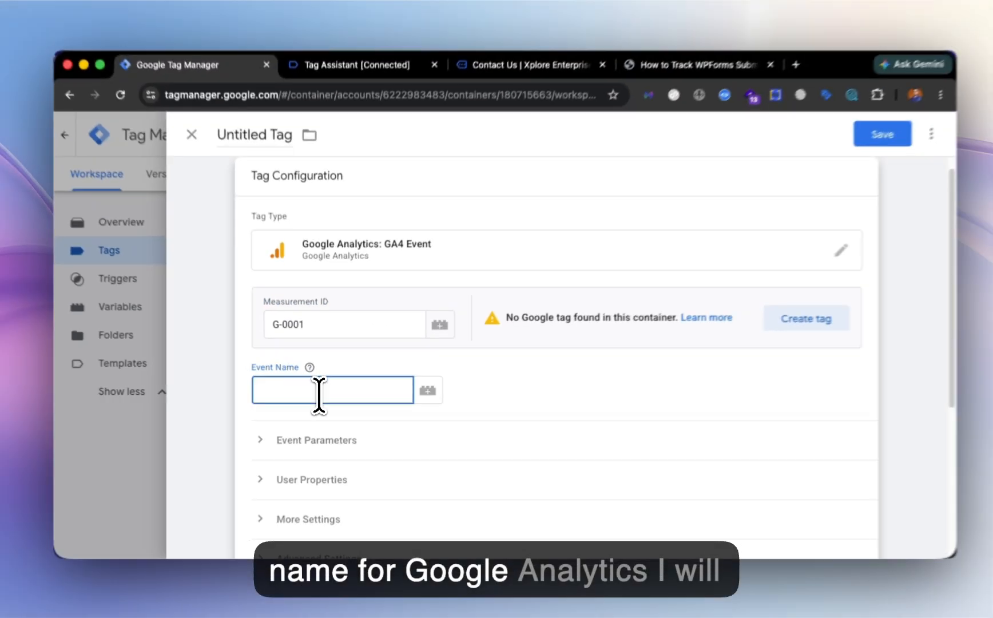
pyautogui.write('g ener')
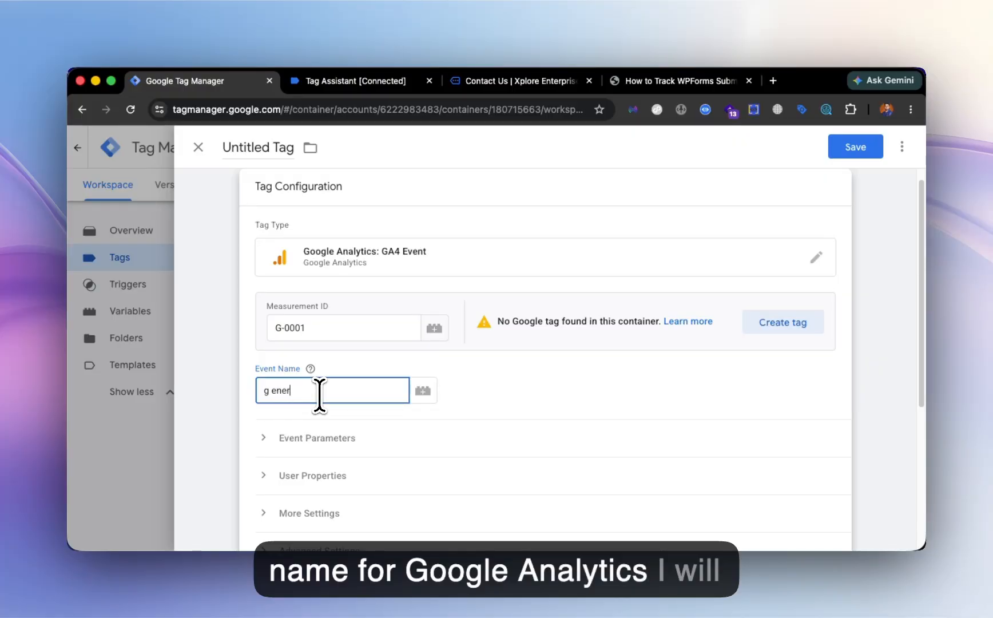
pyautogui.press('BackSpace')
pyautogui.press('BackSpace')
pyautogui.press('BackSpace')
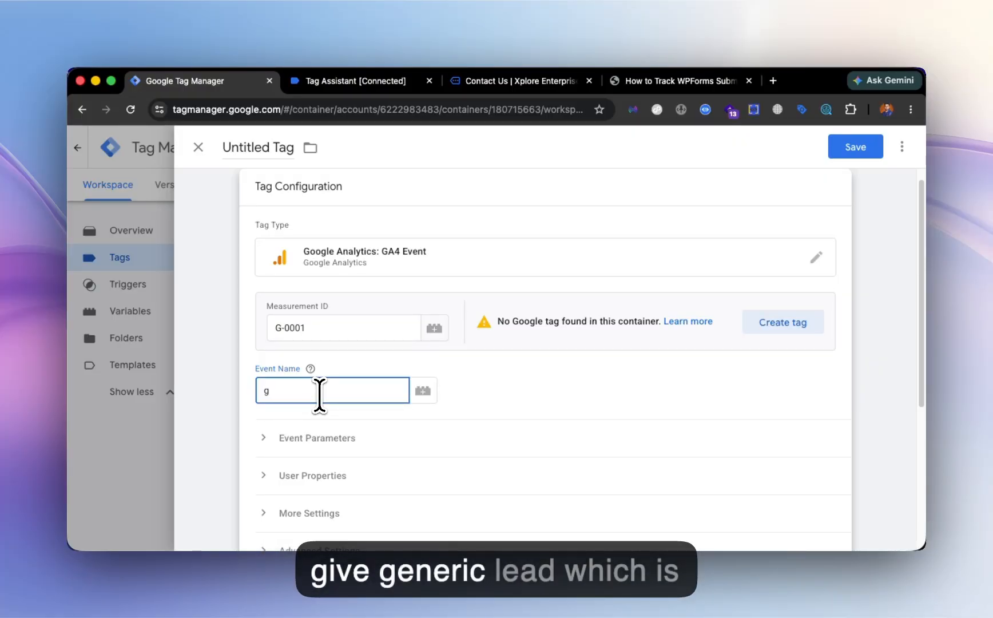
pyautogui.write('enerate_lea')
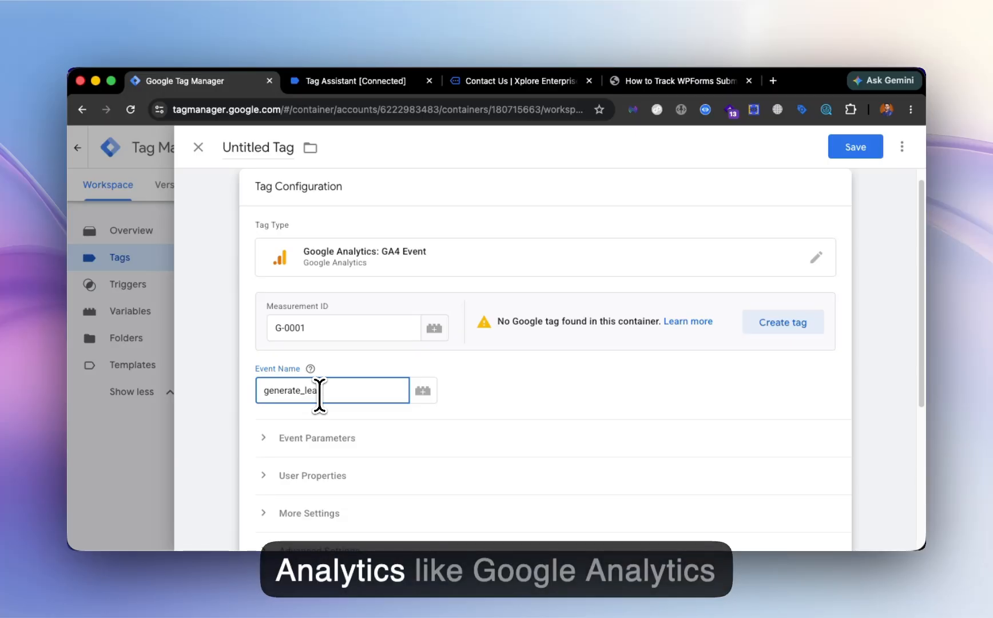
pyautogui.write('d')
pyautogui.scroll(-1, 343, 436)
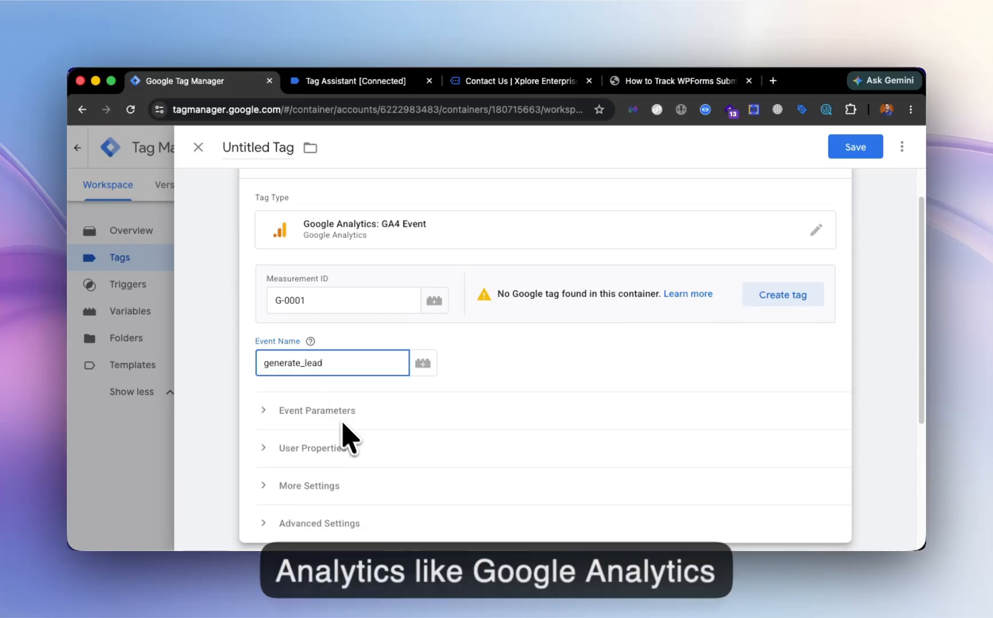
pyautogui.click(360, 301)
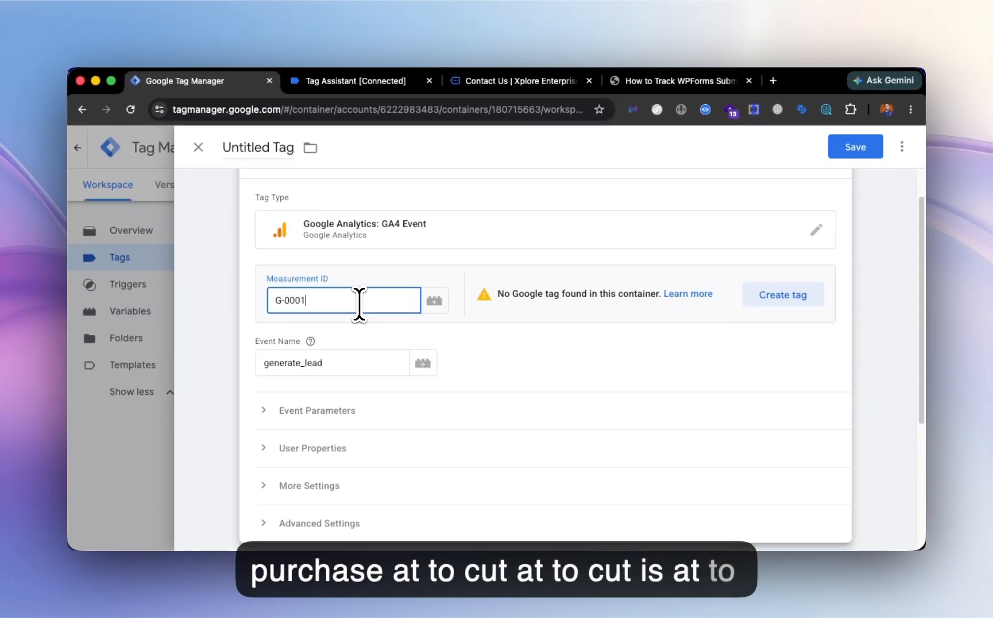
# Step: Add five empty event parameter rows to the GA4 event tag
pyautogui.scroll(-3, 358, 355)
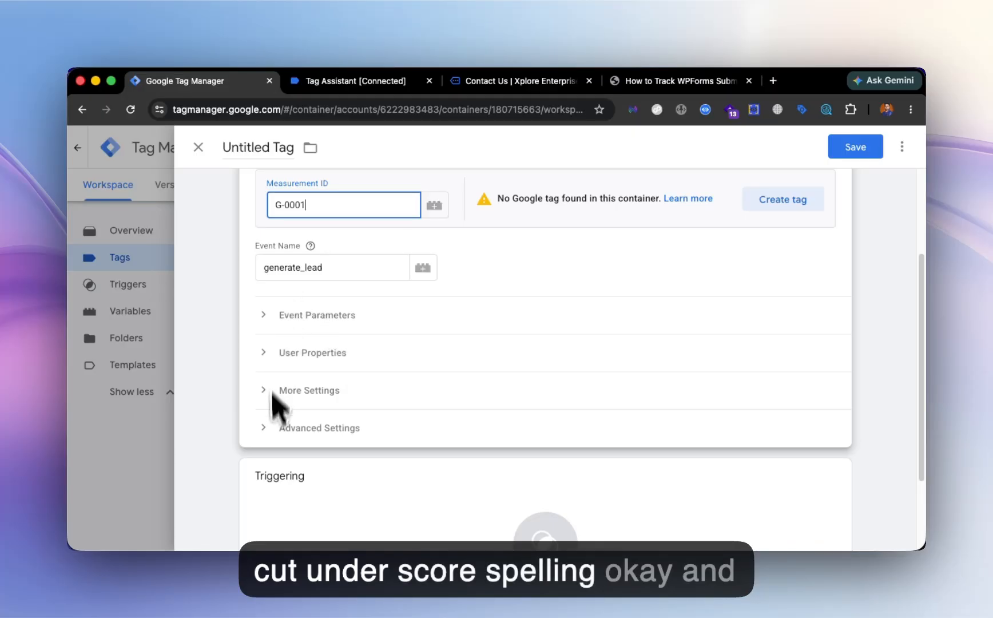
pyautogui.click(329, 319)
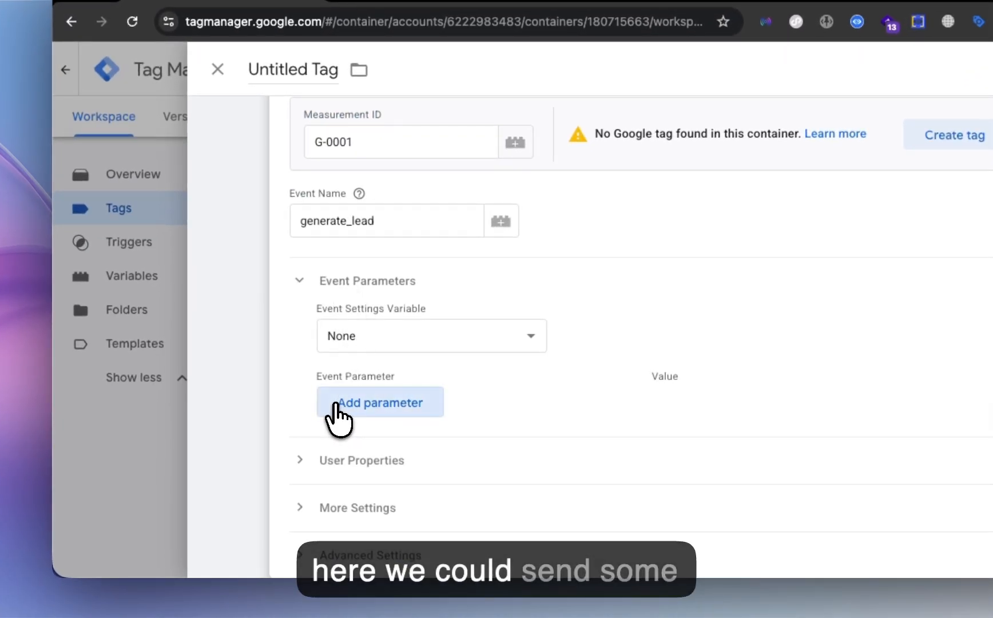
pyautogui.click(338, 408)
pyautogui.click(350, 455)
pyautogui.click(349, 501)
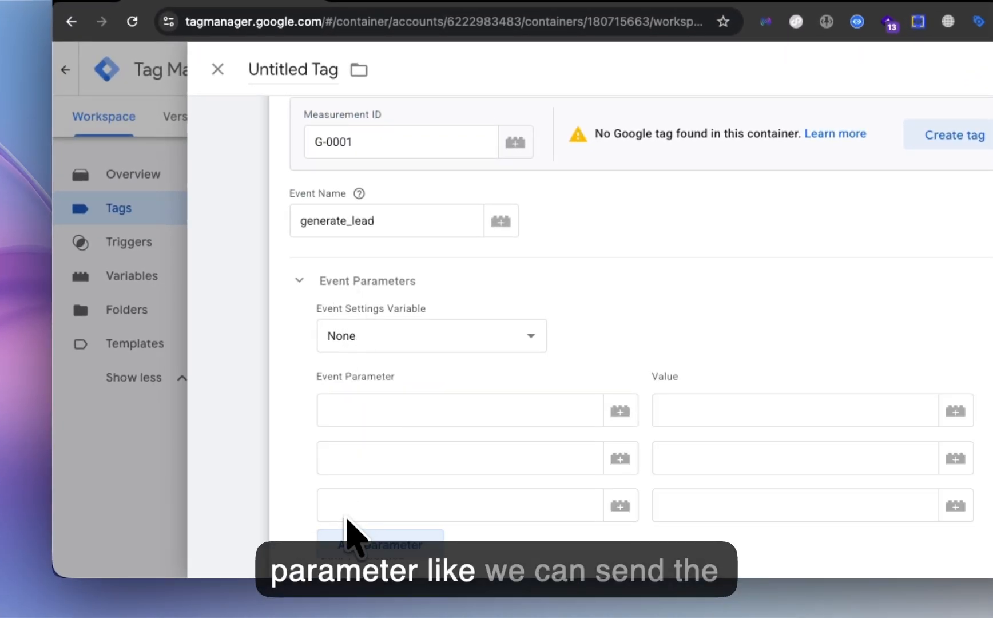
pyautogui.scroll(-3, 346, 469)
pyautogui.click(335, 381)
pyautogui.click(331, 424)
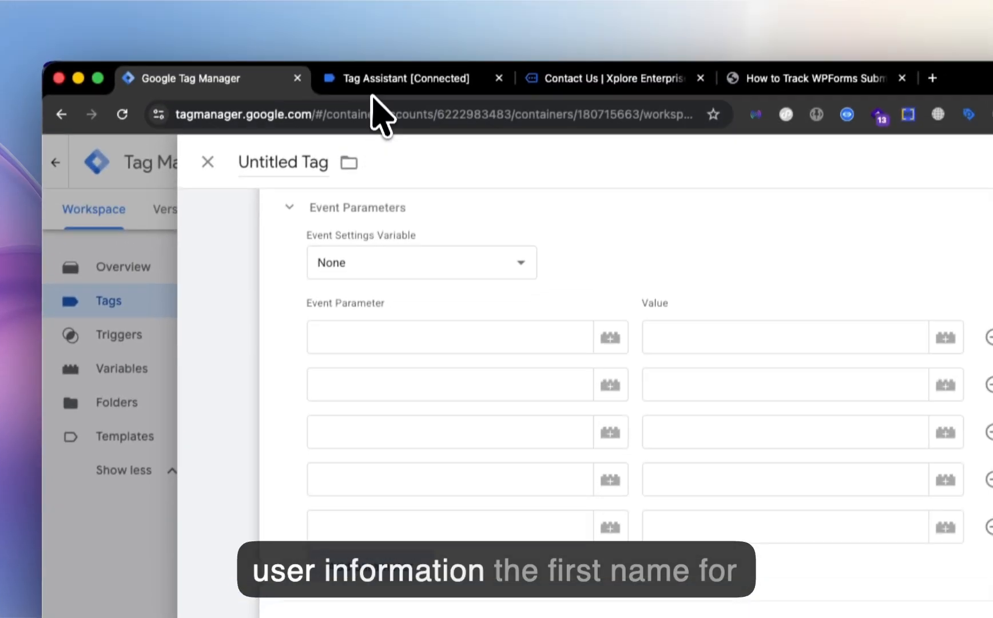
# Step: Check the wpform_submit data in Tag Assistant and start a new Data Layer Variable for the first event parameter's value
pyautogui.click(375, 83)
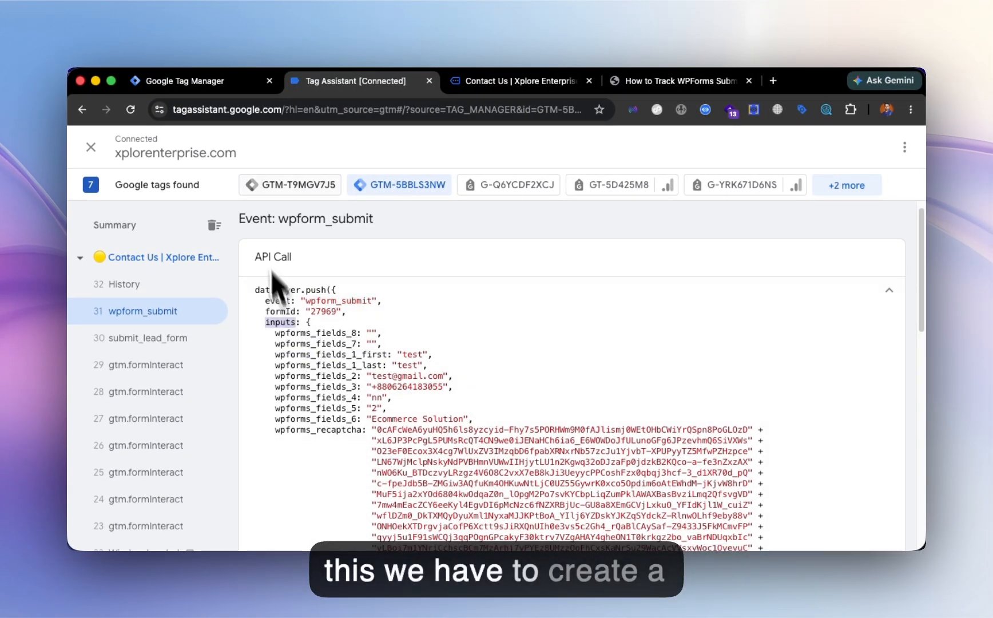
pyautogui.click(168, 85)
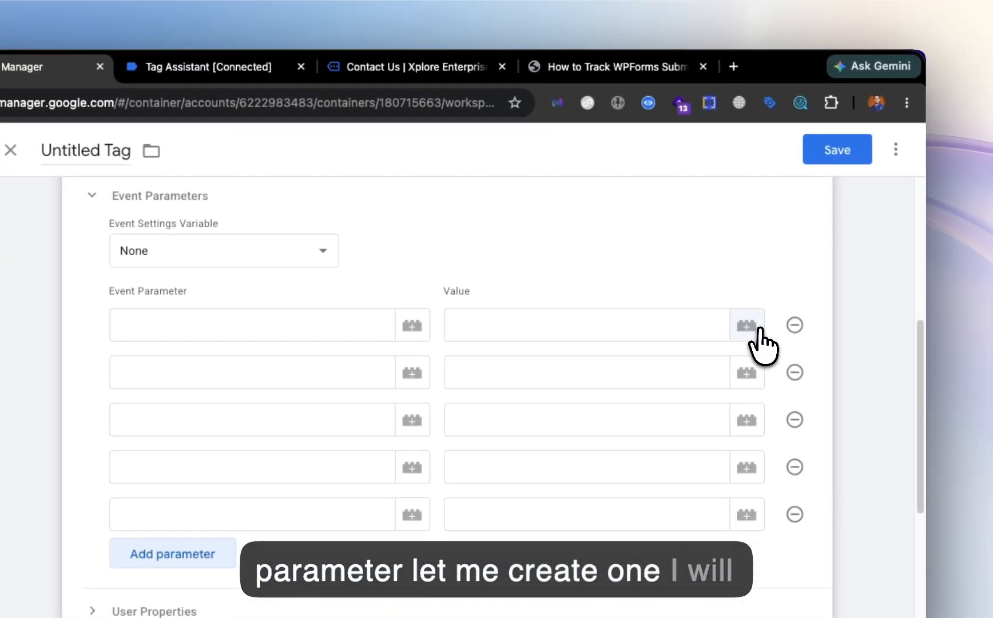
pyautogui.click(783, 286)
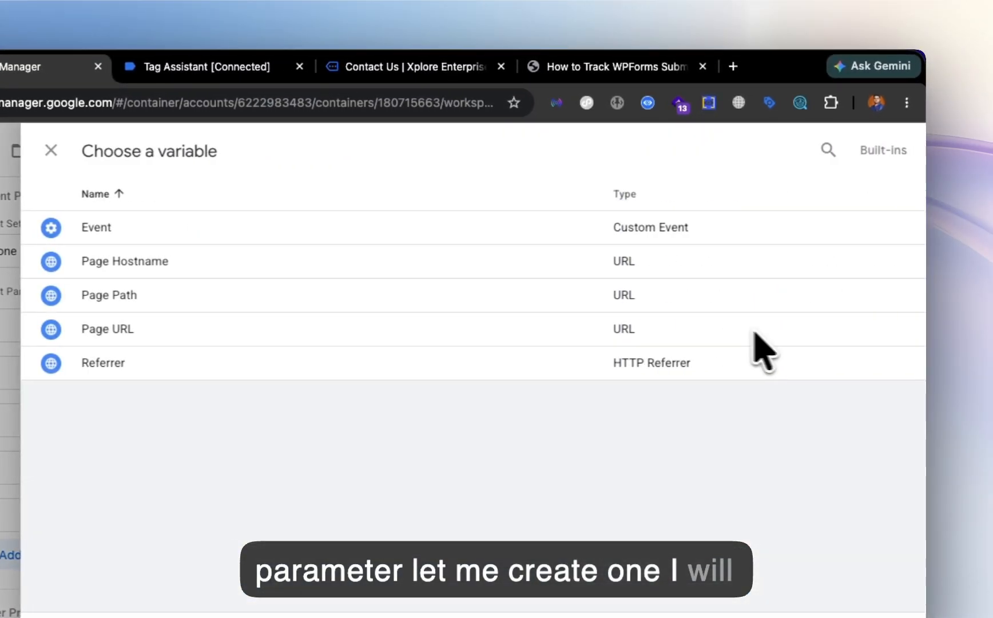
pyautogui.click(896, 155)
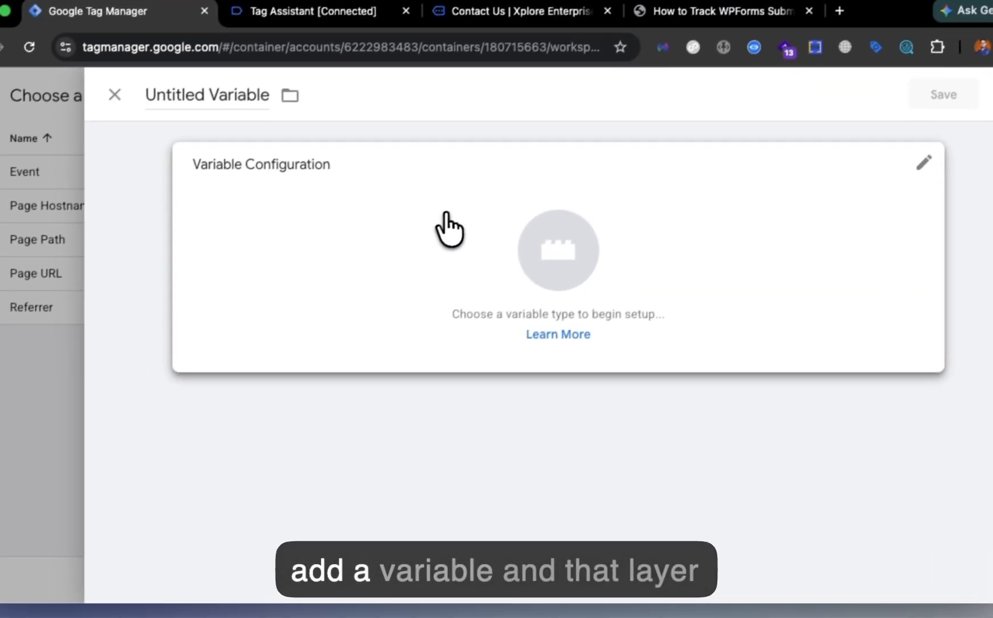
pyautogui.click(339, 307)
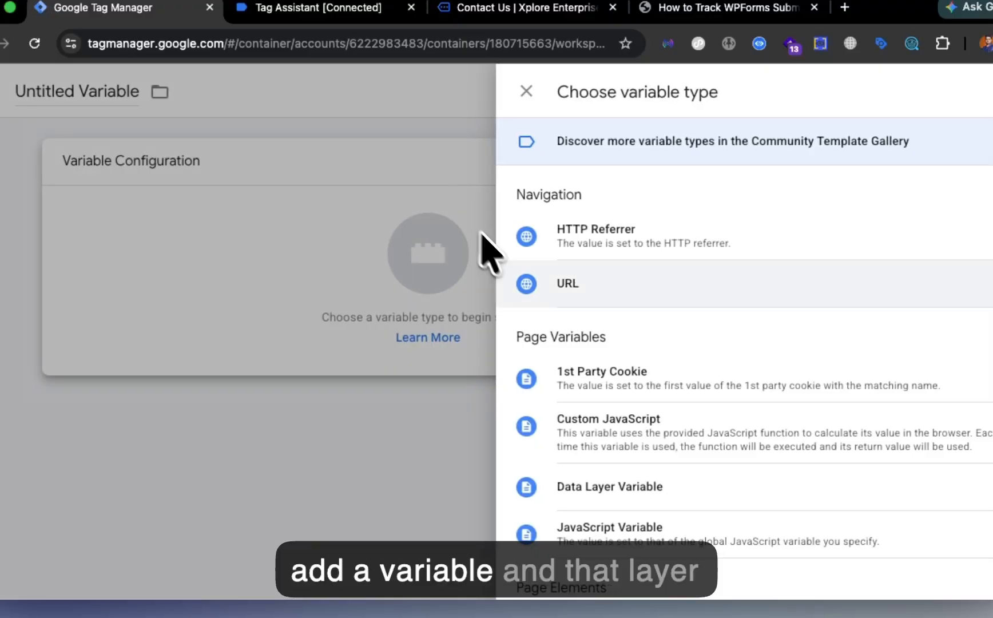
pyautogui.click(563, 490)
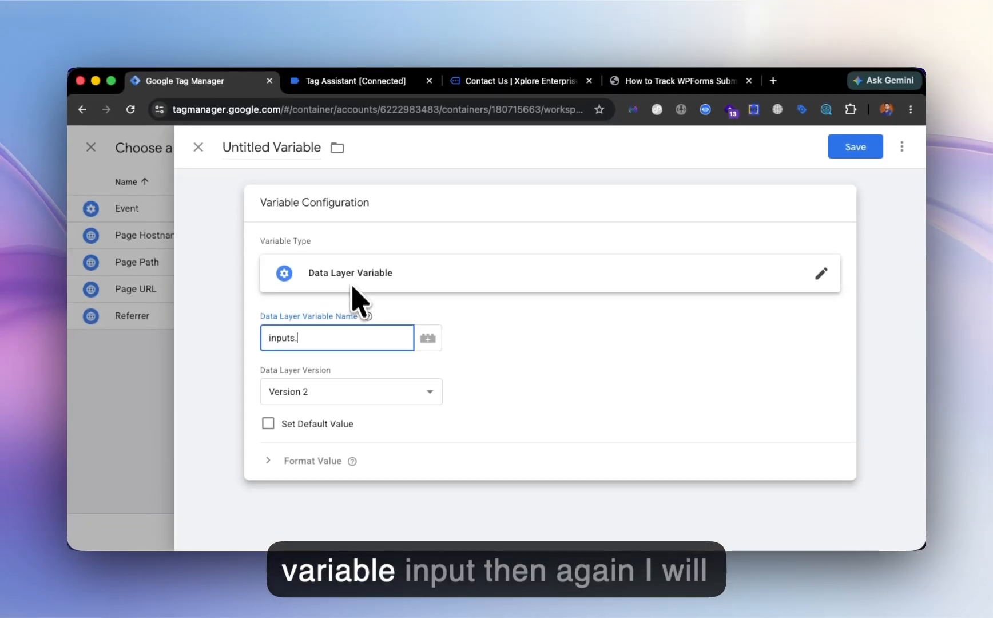
# Step: Copy the first-name field key from the wpform_submit event in Tag Assistant and set the data layer variable name to inputs.wpforms_fields_1_first
pyautogui.click(408, 82)
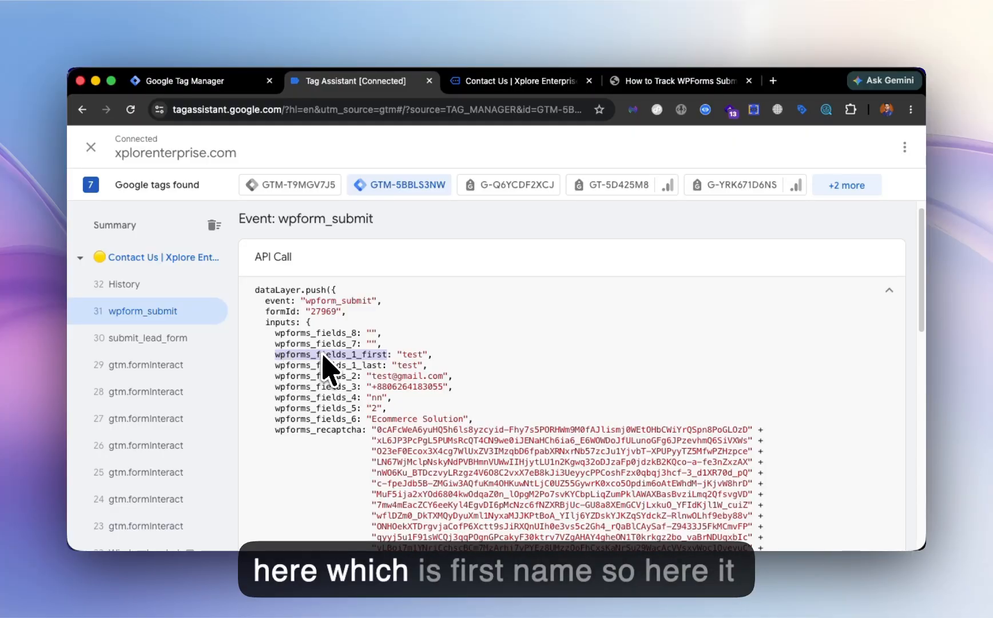
pyautogui.click(237, 83)
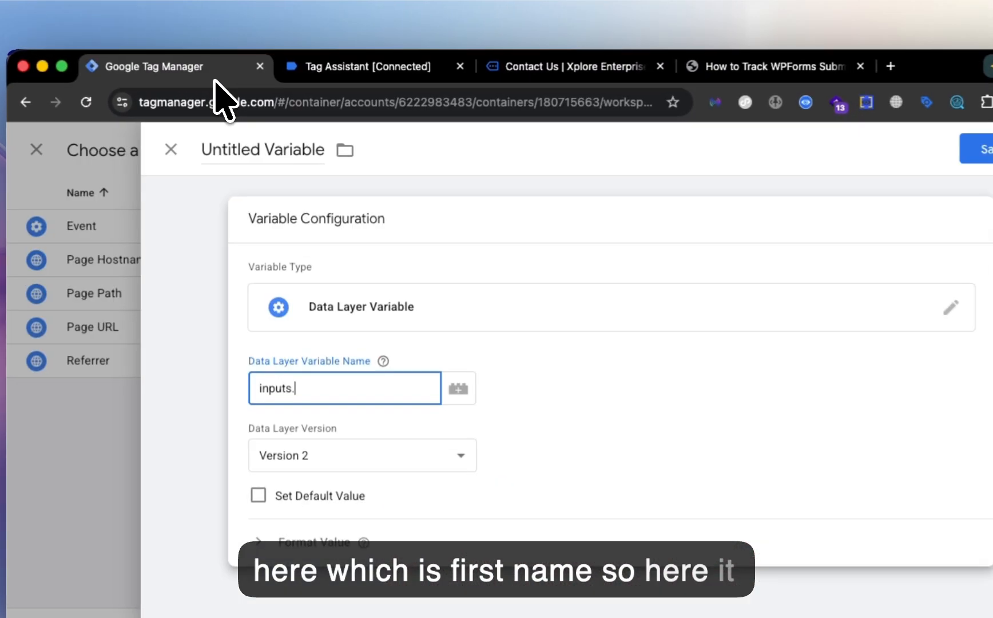
pyautogui.write('wpforms_fields_1_first')
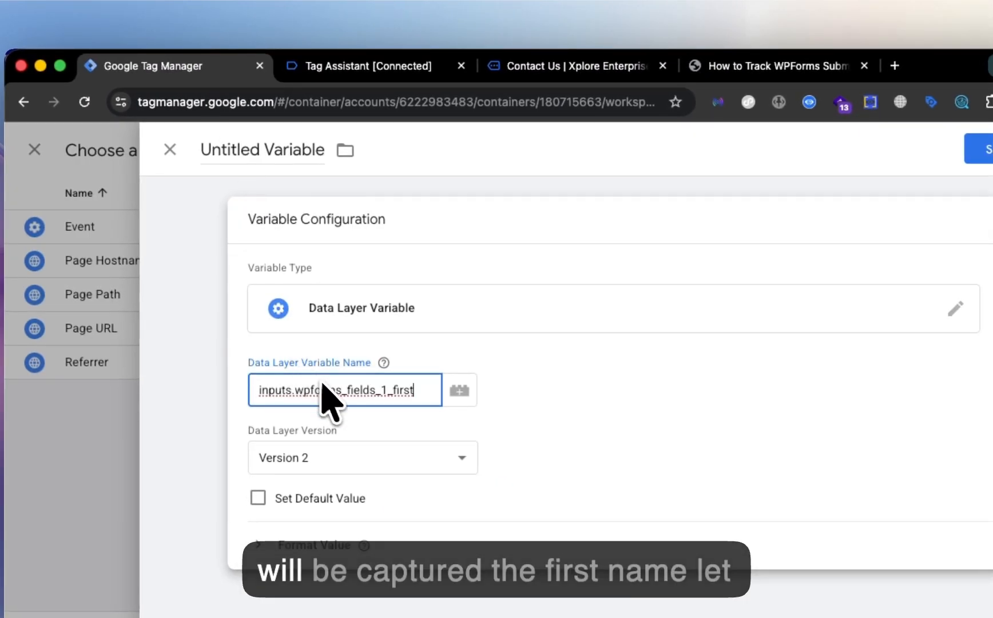
pyautogui.press('super+a')
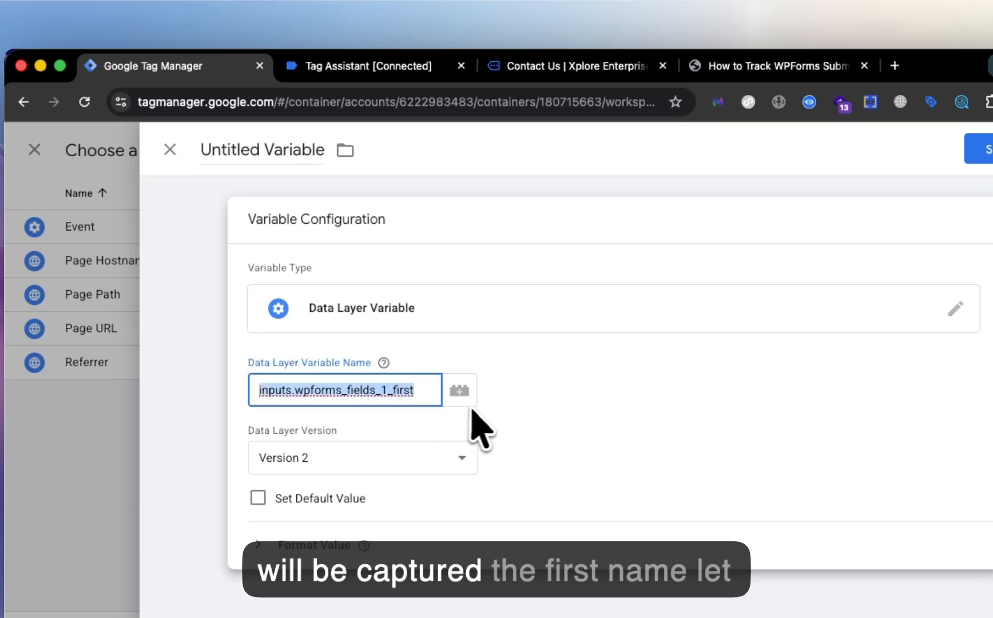
# Step: Save the data layer variable under the name dlv - inputs.wpforms_fields_1_first
pyautogui.click(985, 147)
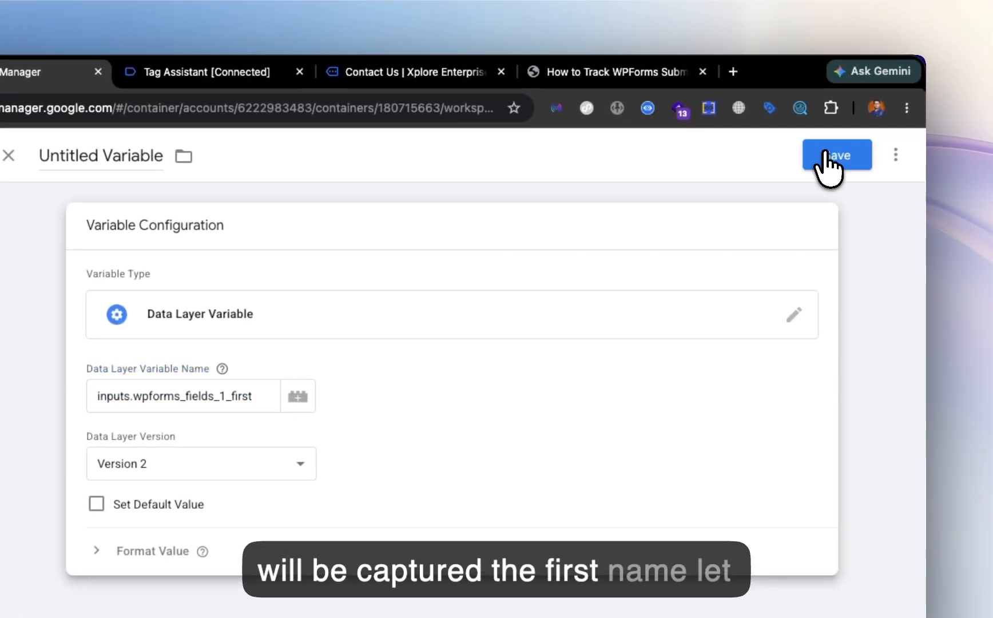
pyautogui.write('dlbv')
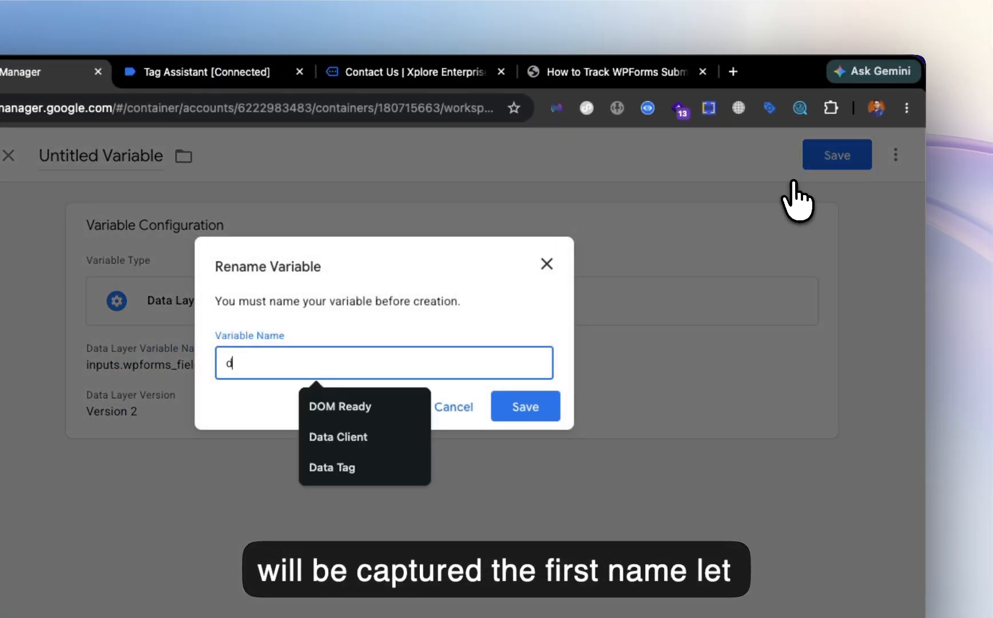
pyautogui.press('BackSpace')
pyautogui.press('BackSpace')
pyautogui.press('BackSpace')
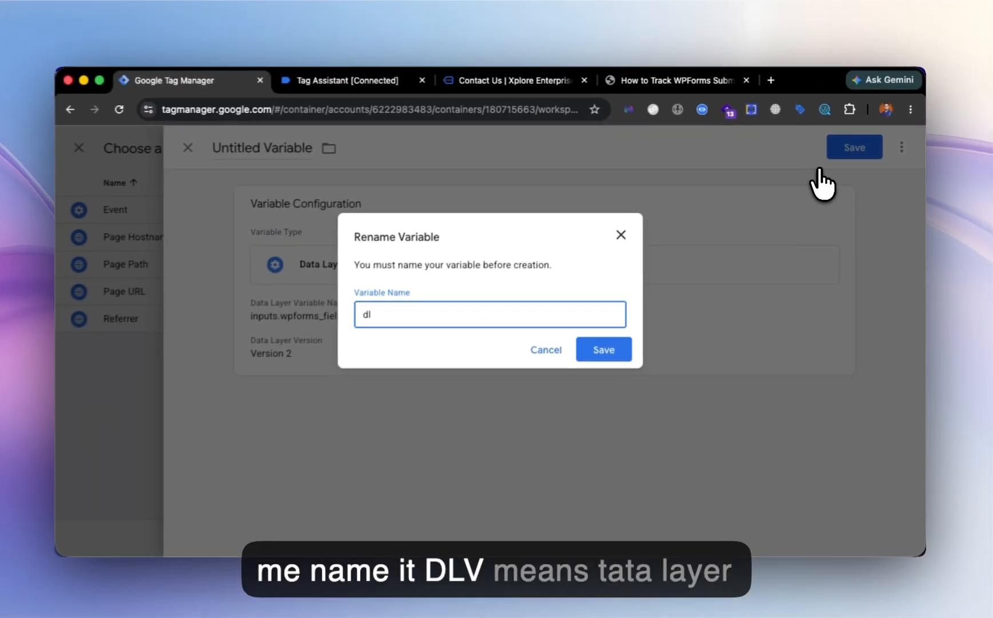
pyautogui.write('lv')
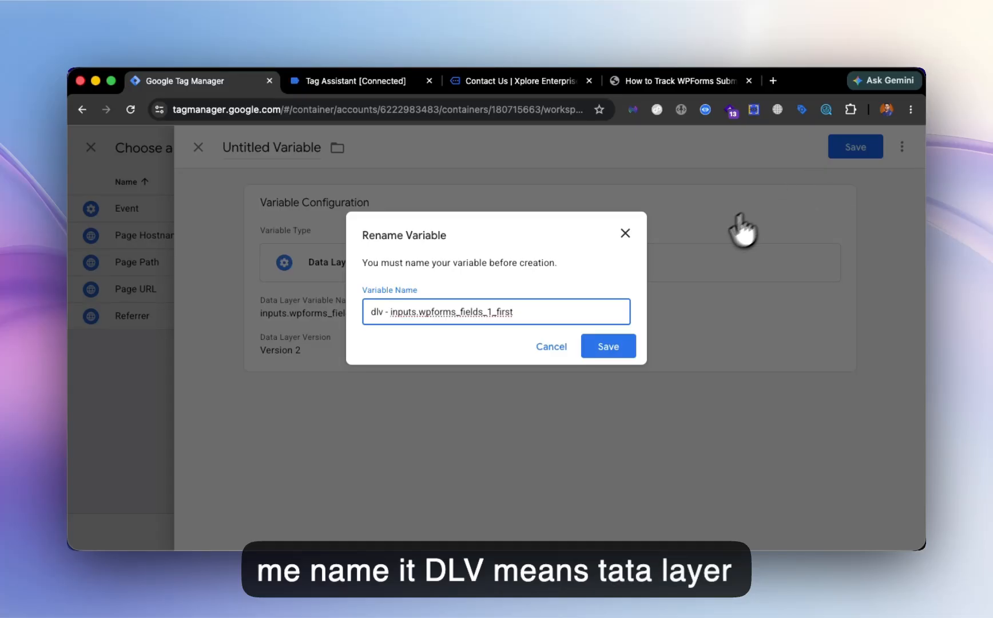
pyautogui.click(612, 349)
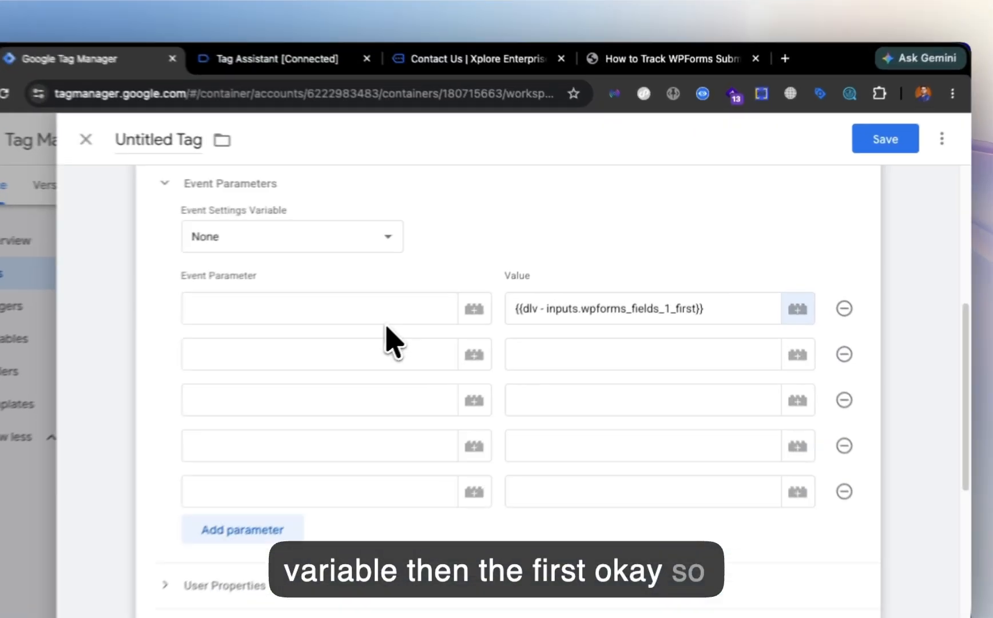
# Step: Name the first event parameter user_data.first_name in the GA4 event tag
pyautogui.click(438, 286)
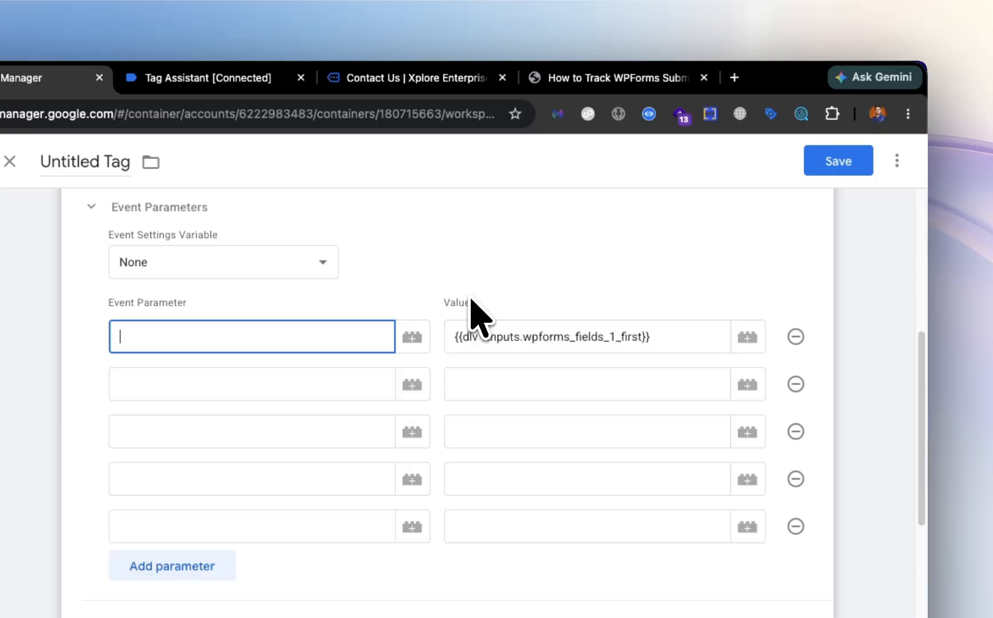
pyautogui.write('unser')
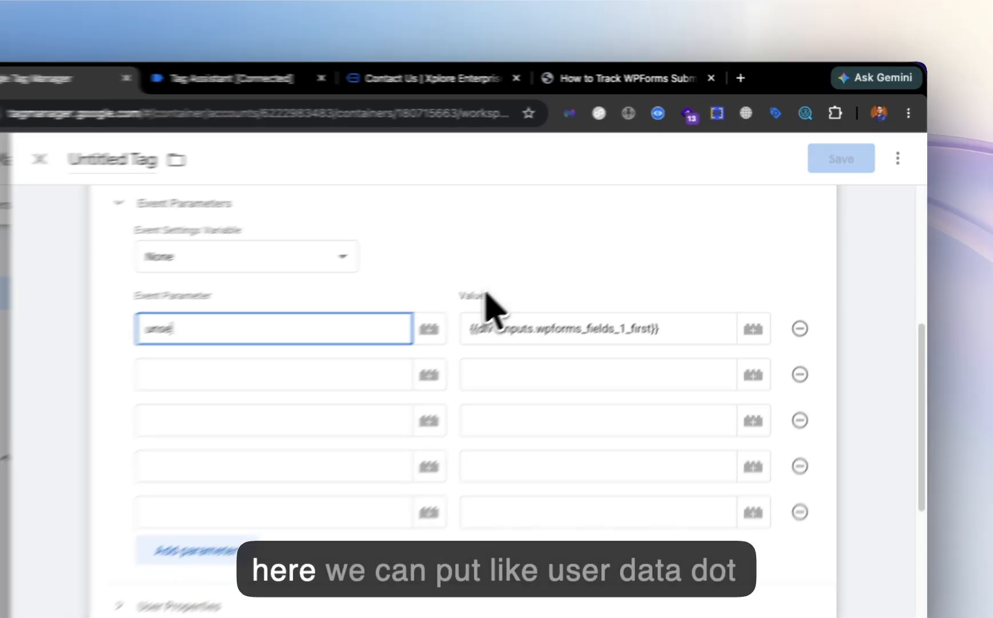
pyautogui.press('BackSpace')
pyautogui.press('BackSpace')
pyautogui.press('BackSpace')
pyautogui.press('BackSpace')
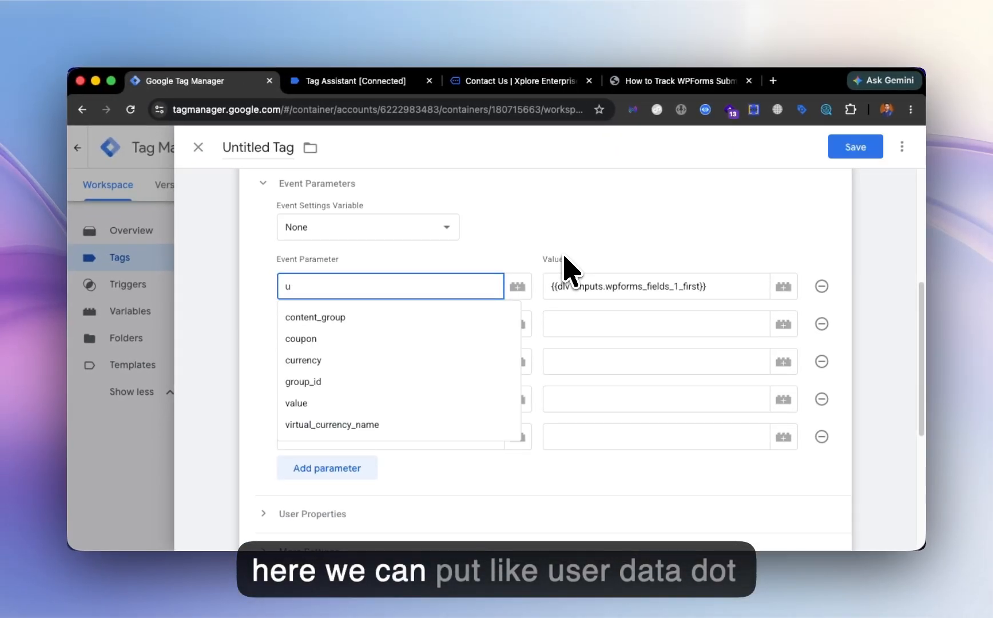
pyautogui.write('ser_data.first')
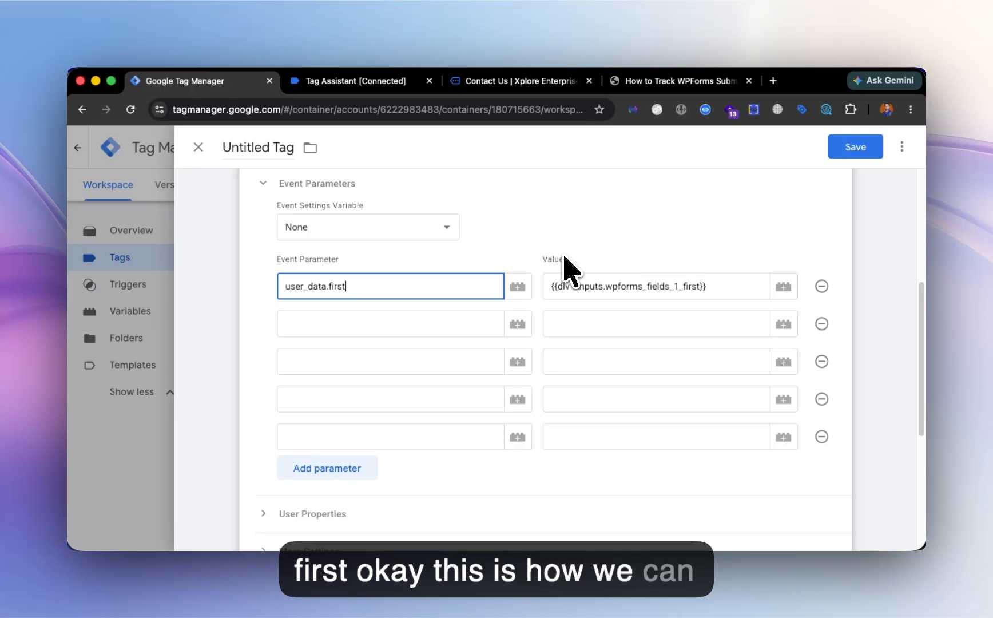
pyautogui.write('_name')
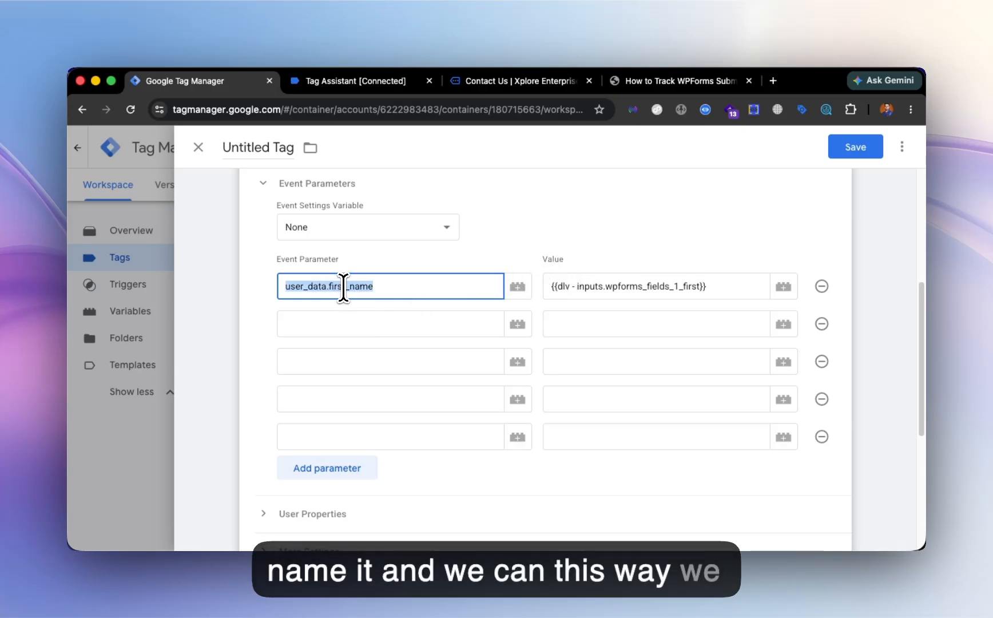
pyautogui.click(843, 362)
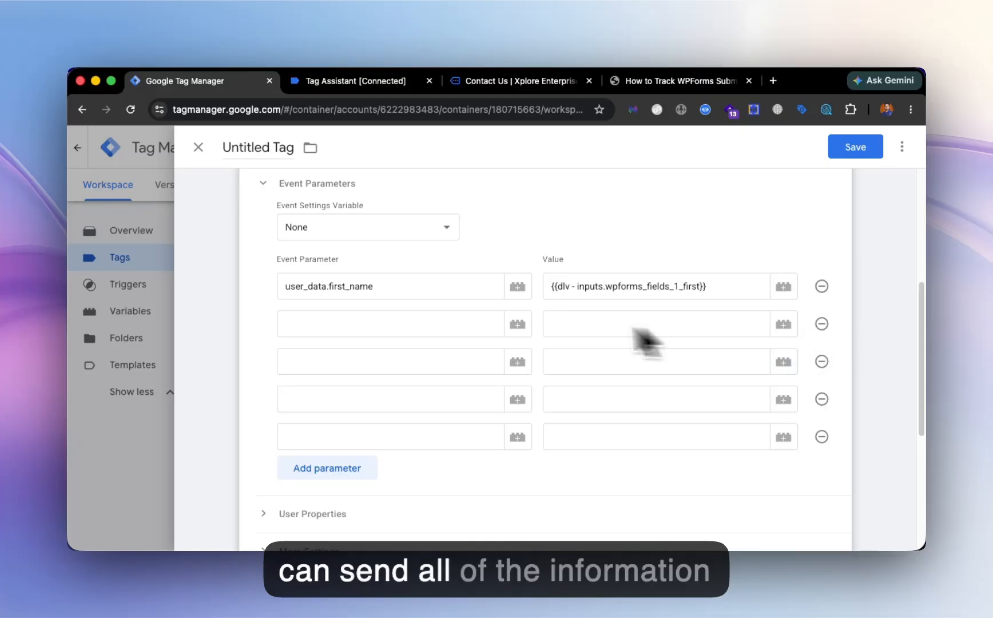
# Step: Check the remaining wpform_submit fields in Tag Assistant and delete the four empty event parameter rows from the GA4 event tag
pyautogui.click(364, 87)
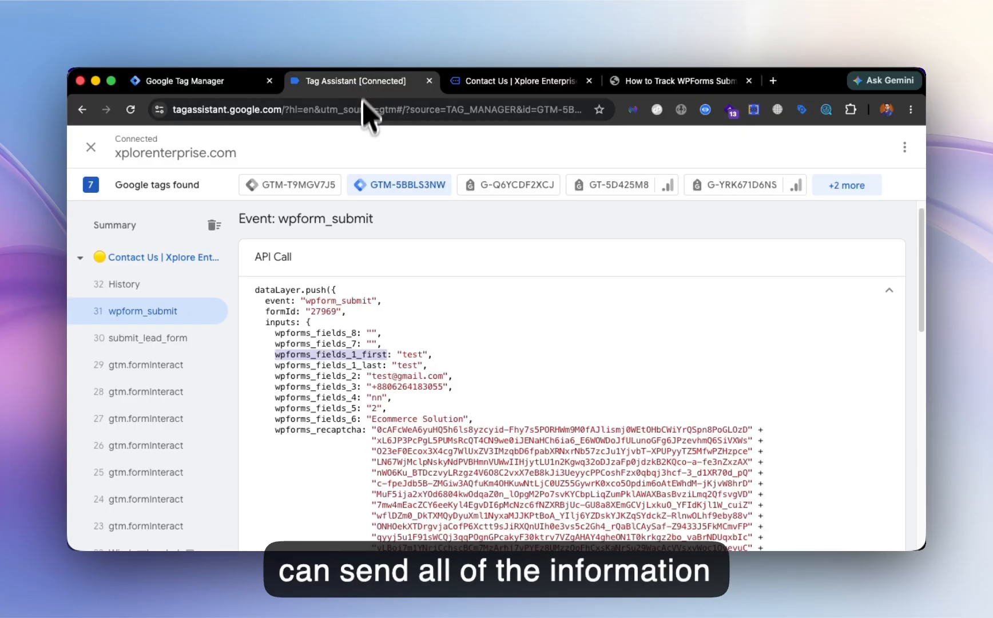
pyautogui.click(368, 364)
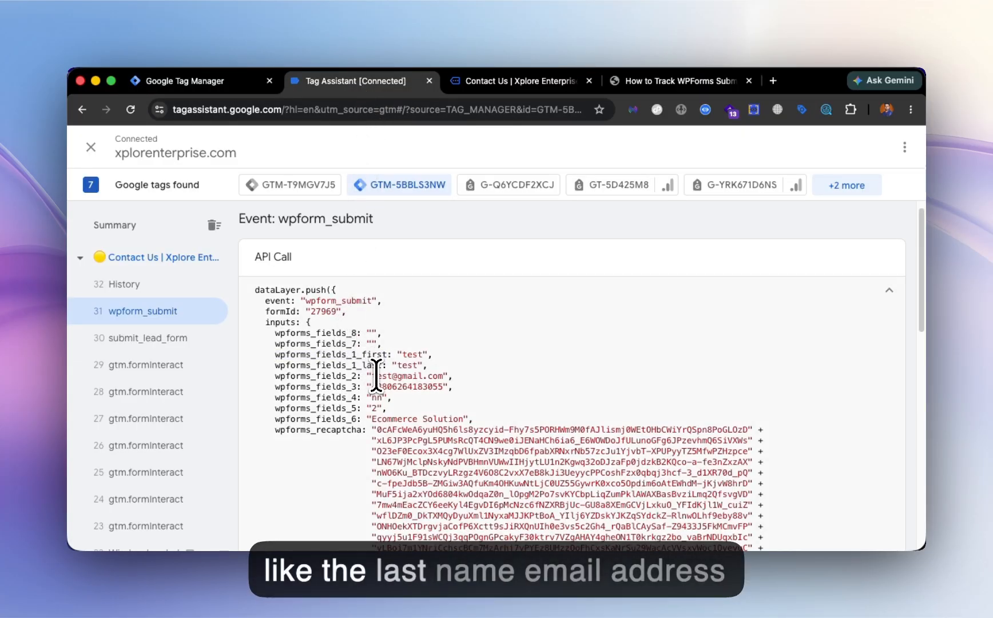
pyautogui.scroll(-5, 358, 392)
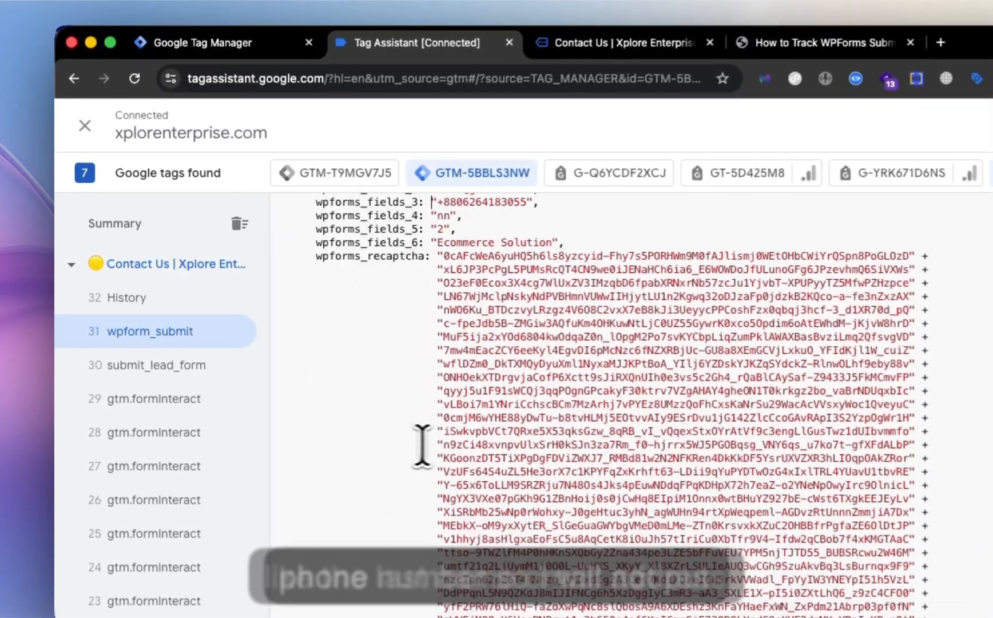
pyautogui.click(216, 86)
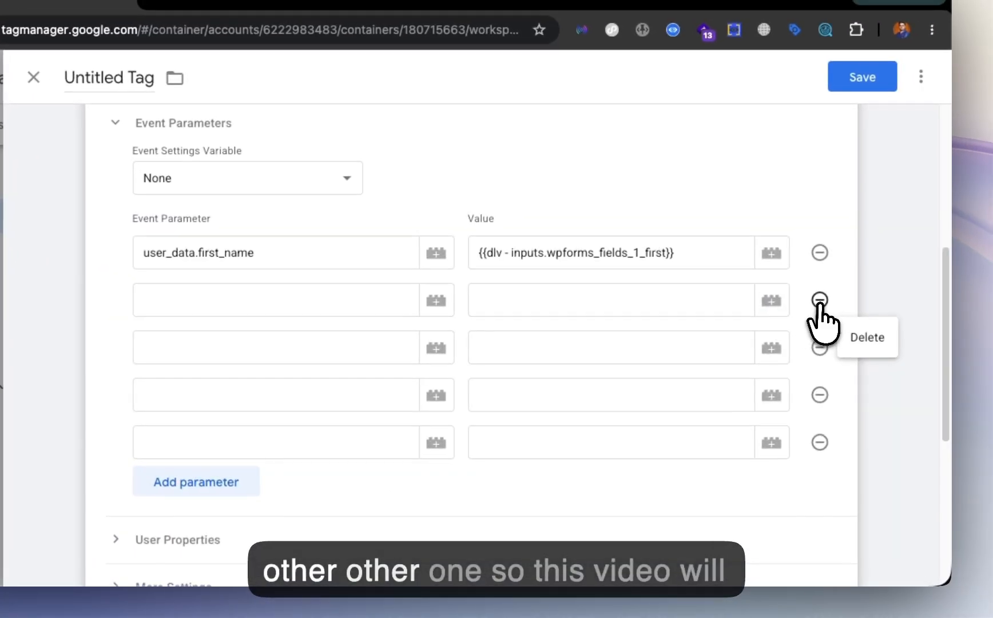
pyautogui.click(820, 300)
pyautogui.click(820, 300)
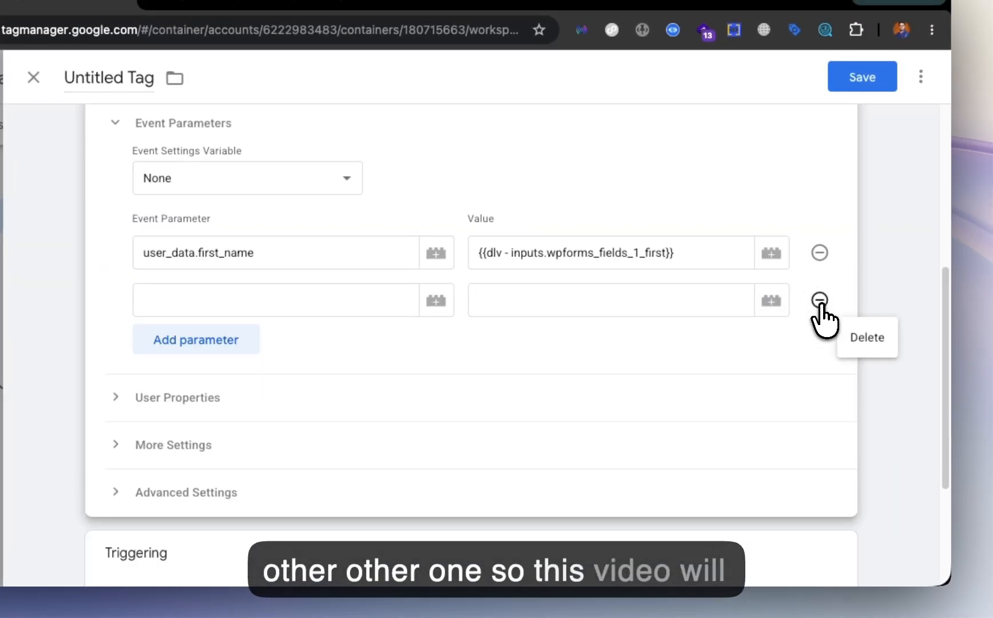
pyautogui.click(820, 300)
# Step: Assign the wpform_submit custom event trigger to the GA4 event tag
pyautogui.scroll(-3, 350, 385)
pyautogui.click(177, 362)
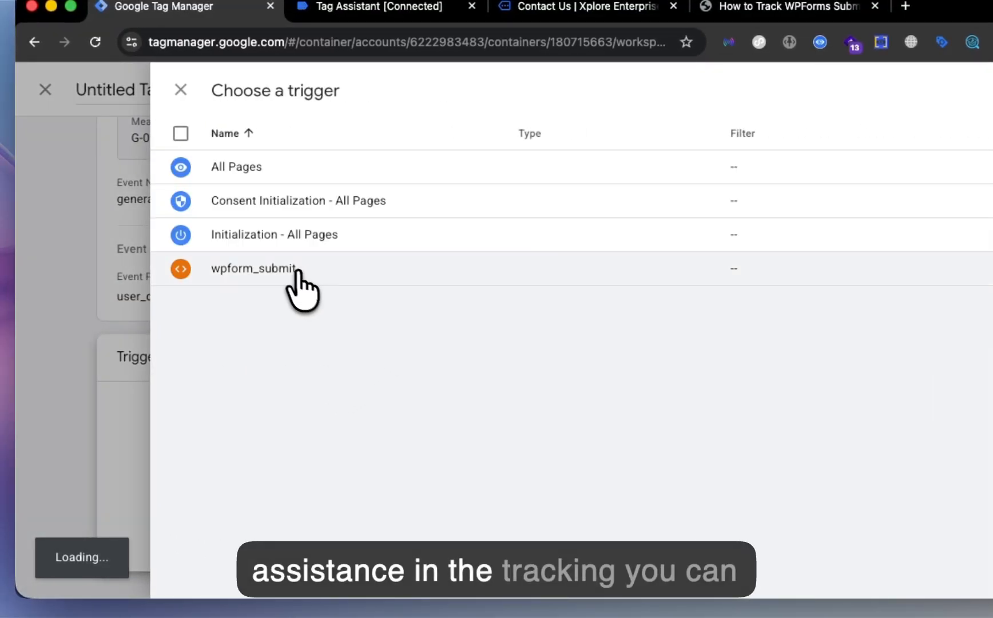
pyautogui.click(295, 269)
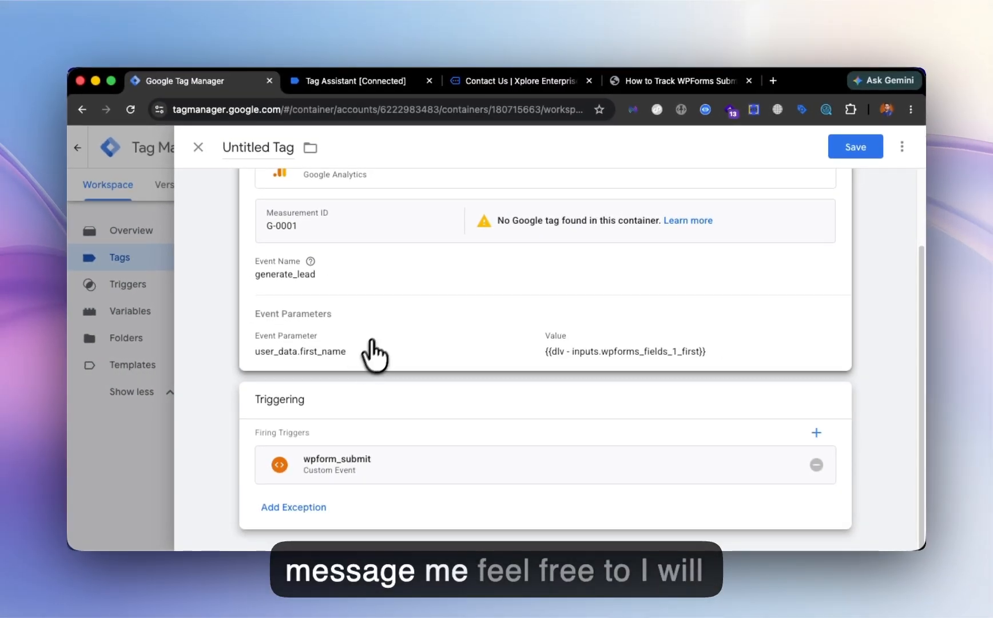
# Step: Save the tag under the name GA4 Event - Generate Lead
pyautogui.scroll(3, 381, 340)
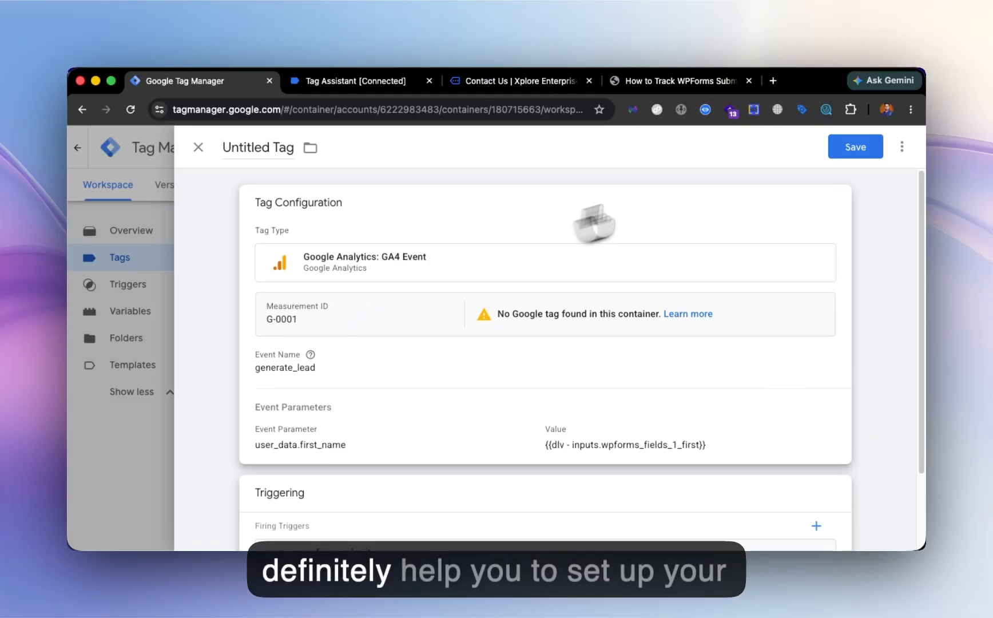
pyautogui.click(840, 153)
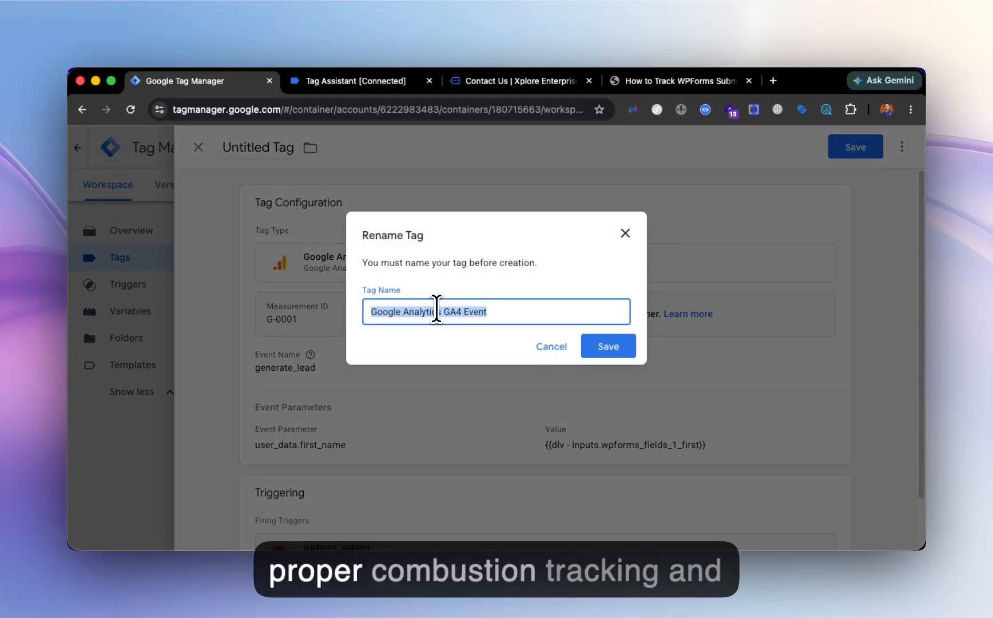
pyautogui.moveTo(356, 321); pyautogui.dragTo(358, 320)
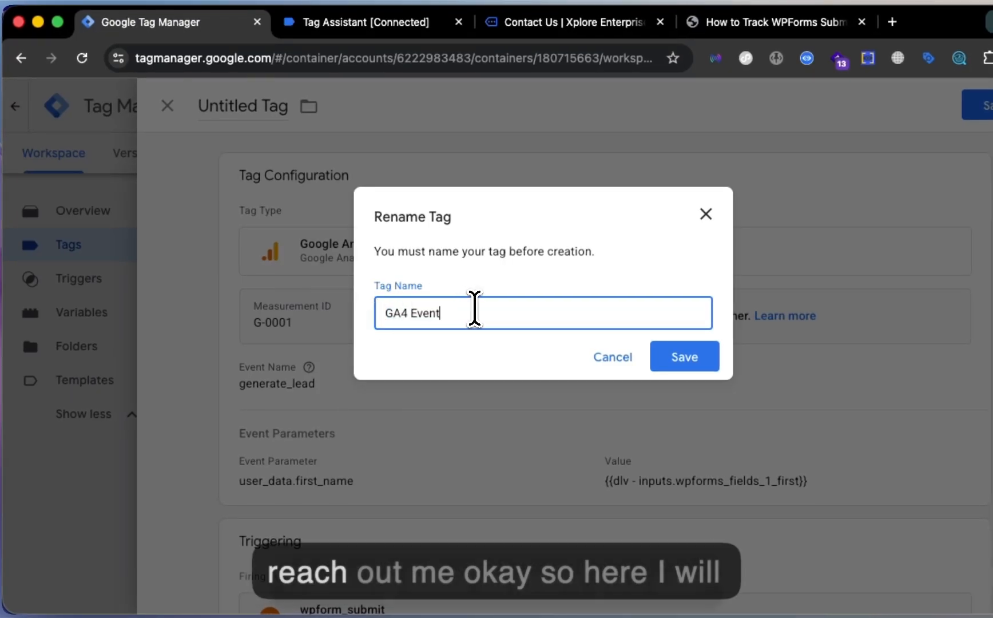
pyautogui.write('-')
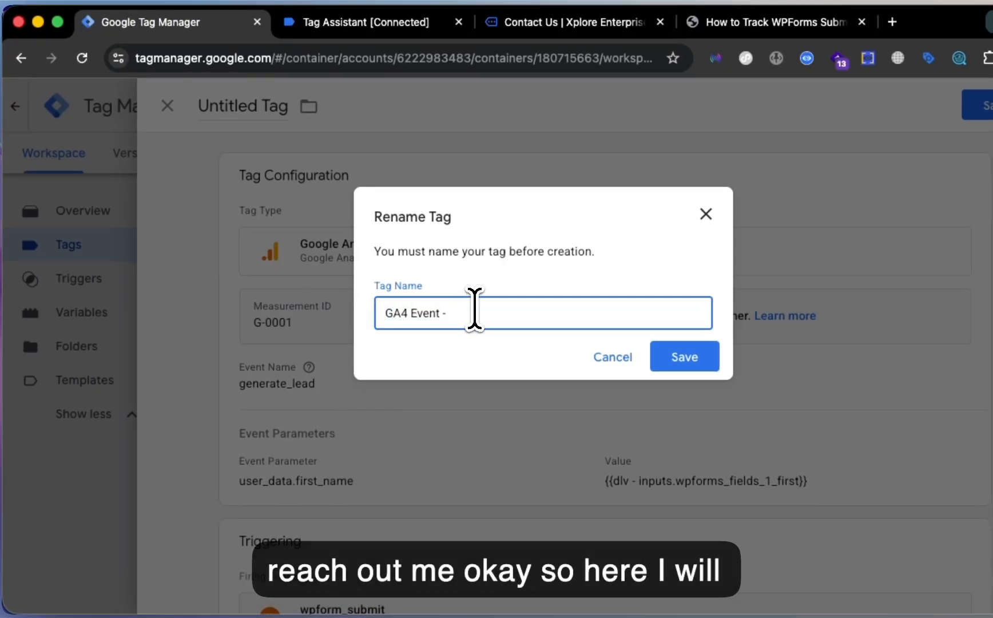
pyautogui.write(' Generate')
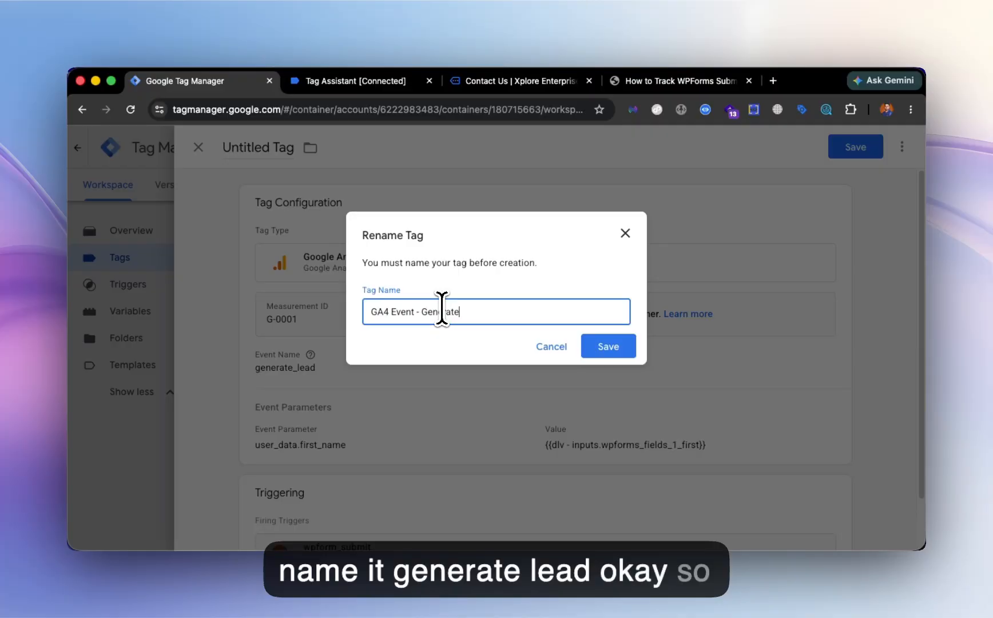
pyautogui.write(' Lead')
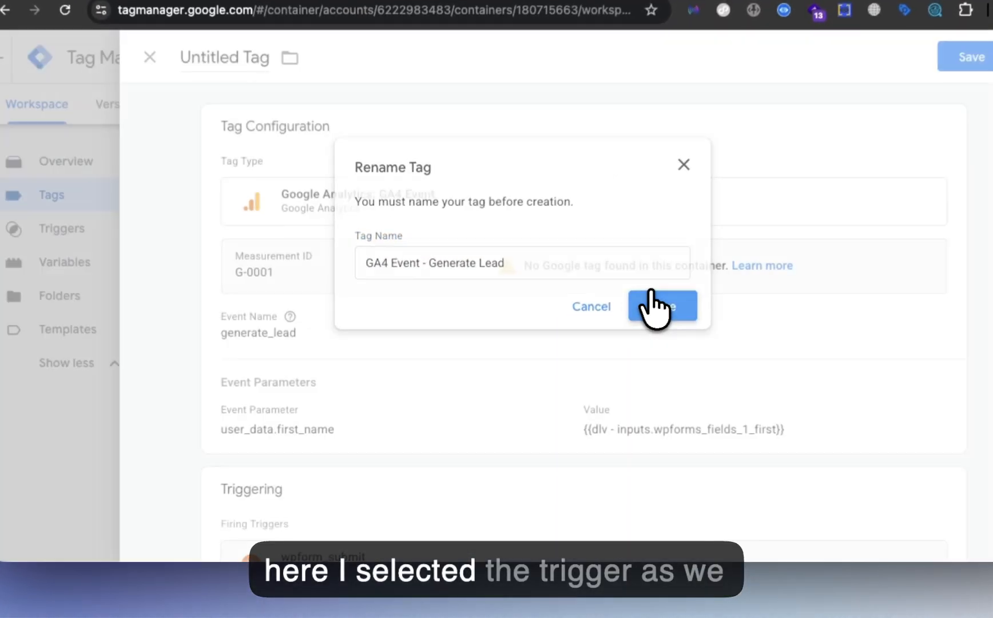
pyautogui.click(598, 346)
# Step: Submit and publish the Tag Manager workspace changes as a version named GA4 Setup Done for WP form
pyautogui.scroll(-3, 378, 485)
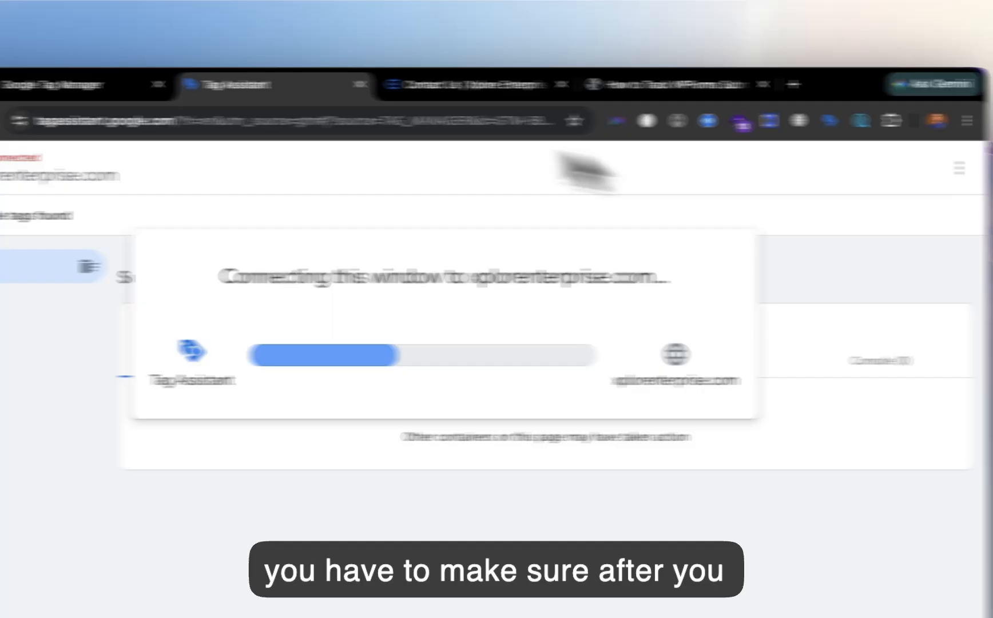
pyautogui.click(184, 88)
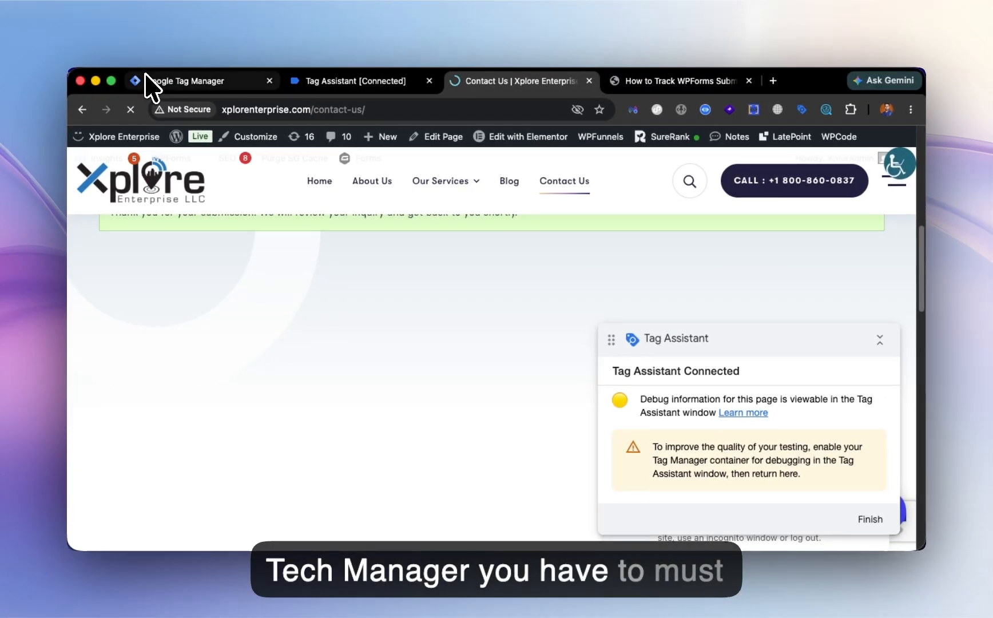
pyautogui.click(150, 86)
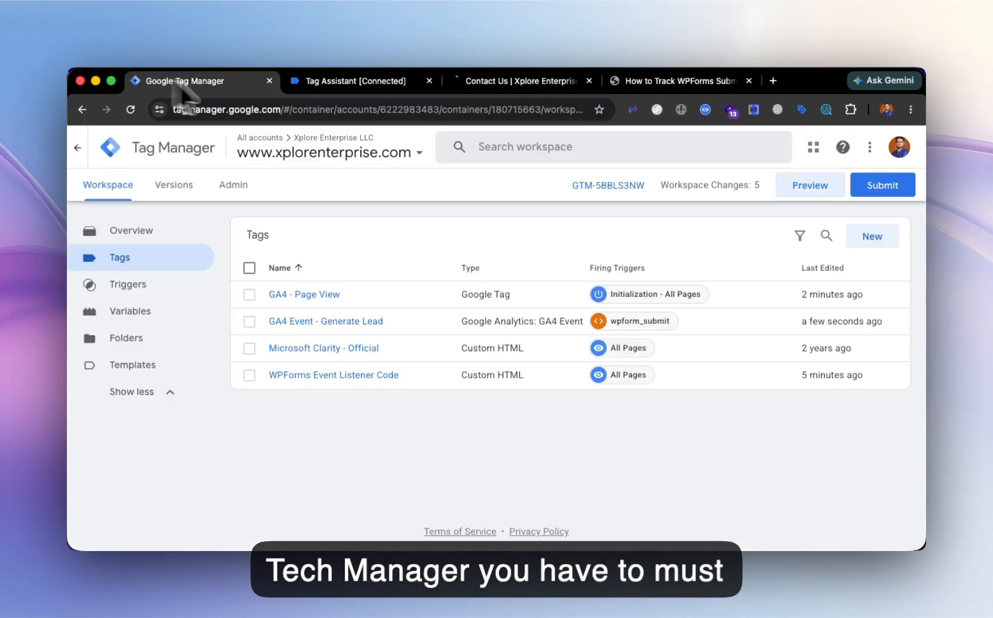
pyautogui.click(860, 184)
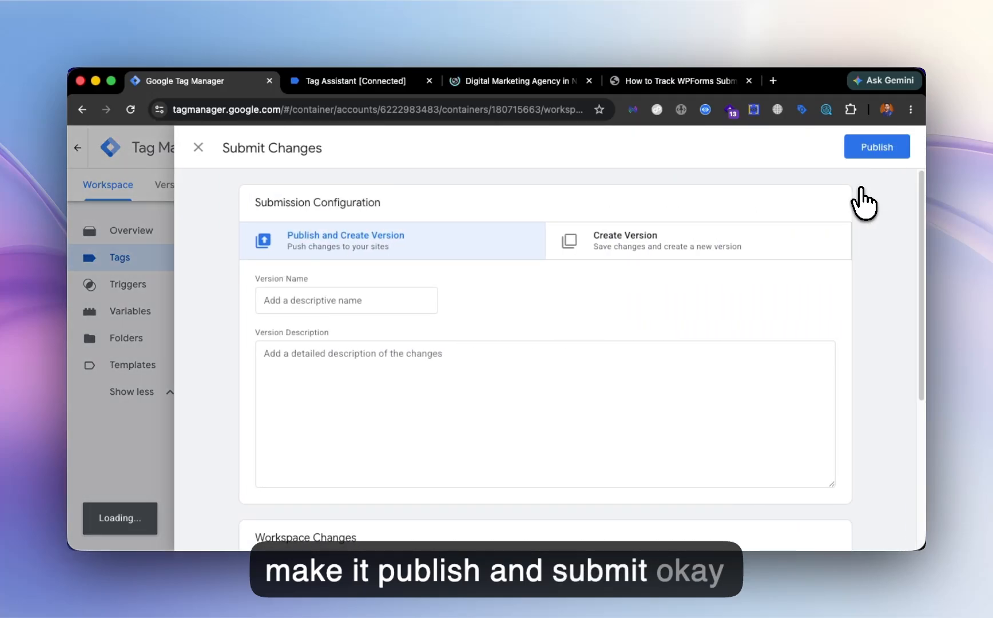
pyautogui.click(866, 150)
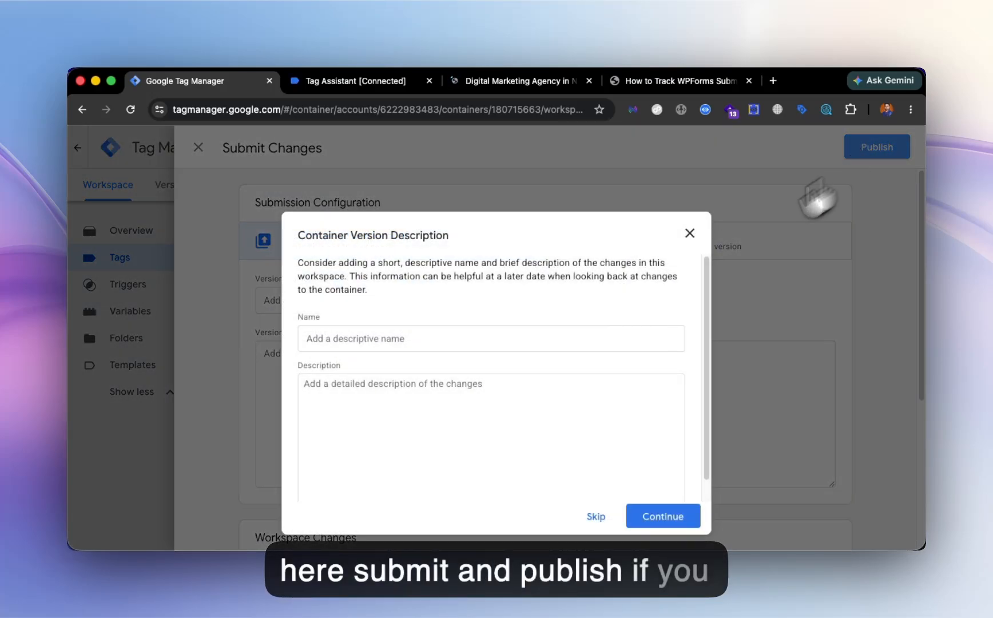
pyautogui.click(472, 340)
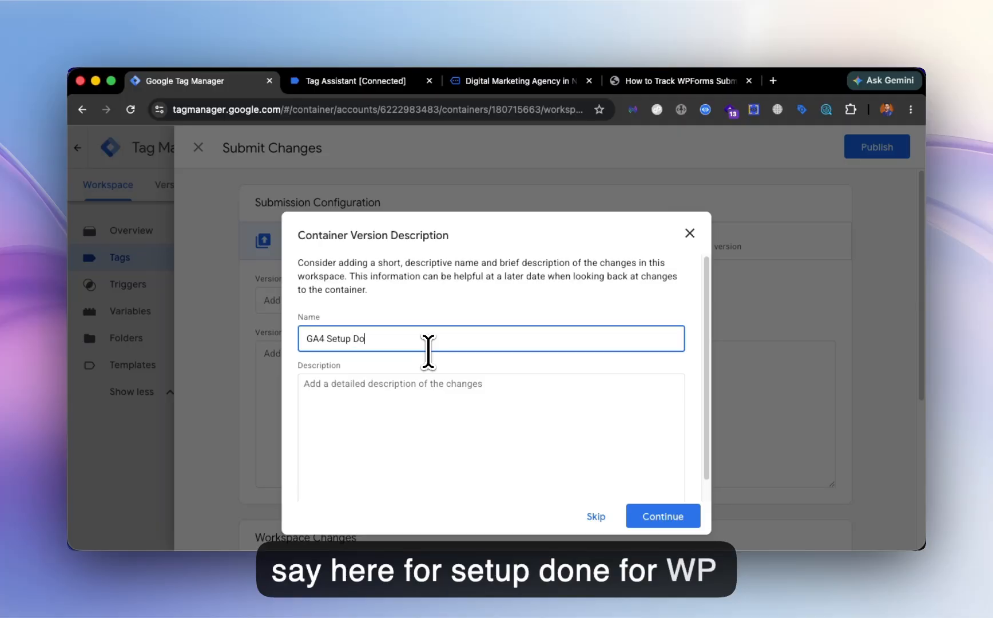
pyautogui.write('ne for WP')
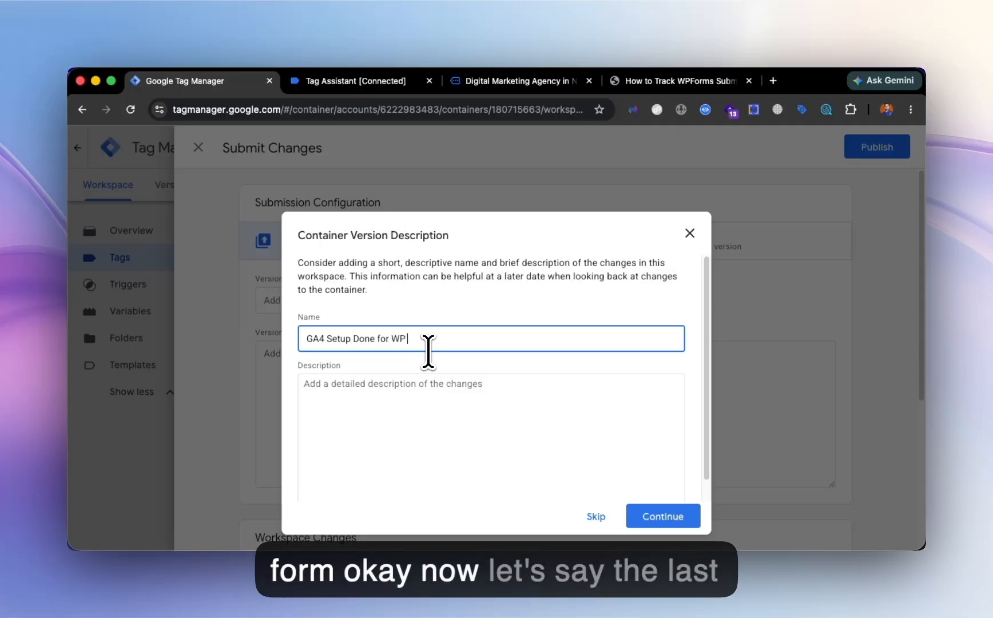
pyautogui.write(' form')
pyautogui.press('Return')
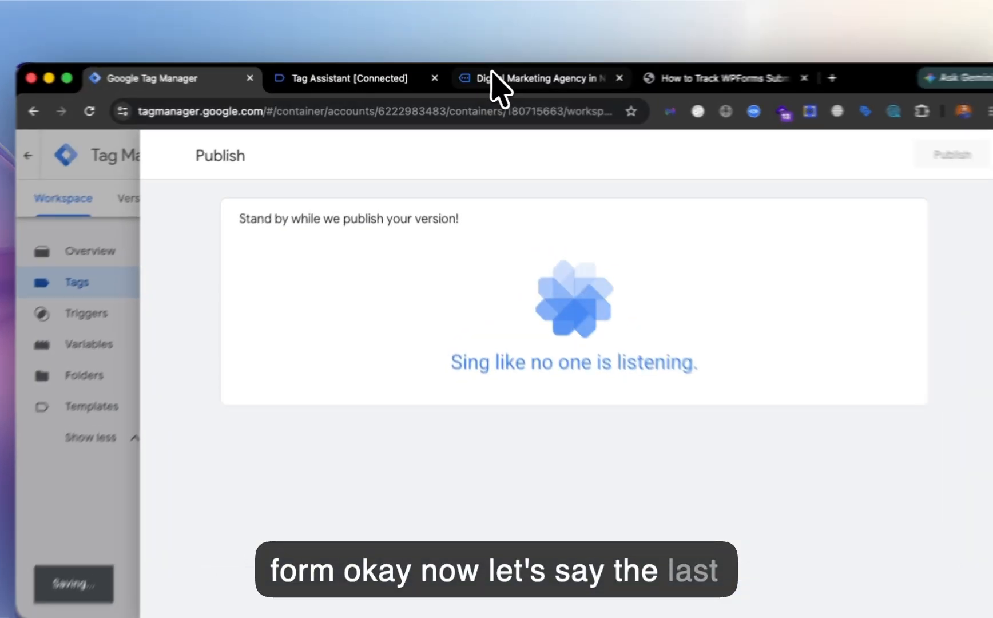
# Step: Open the Contact Us page on the Xplore Enterprise site and go to its contact form
pyautogui.click(481, 80)
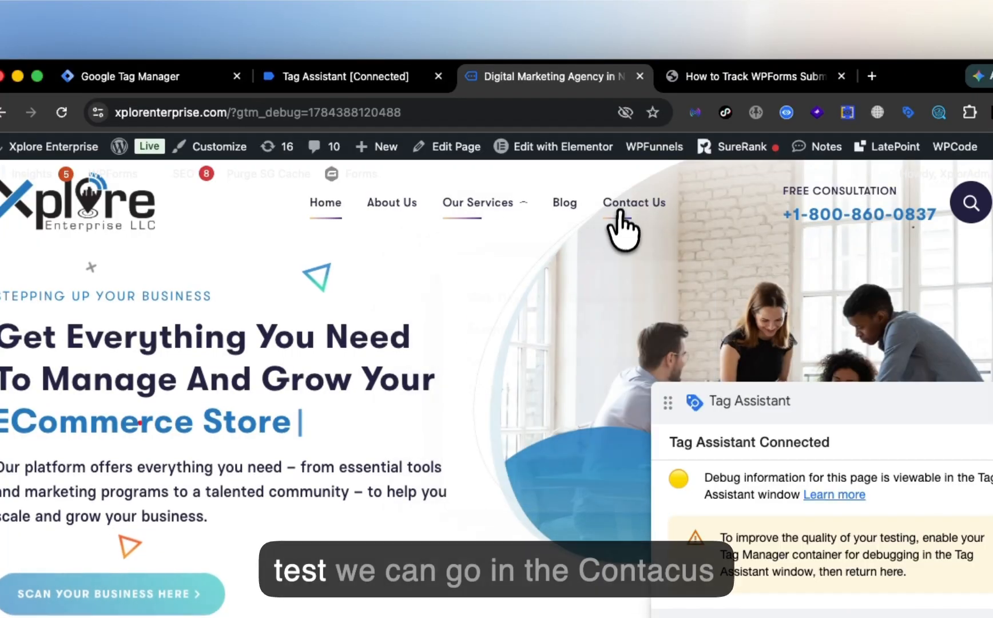
pyautogui.click(621, 203)
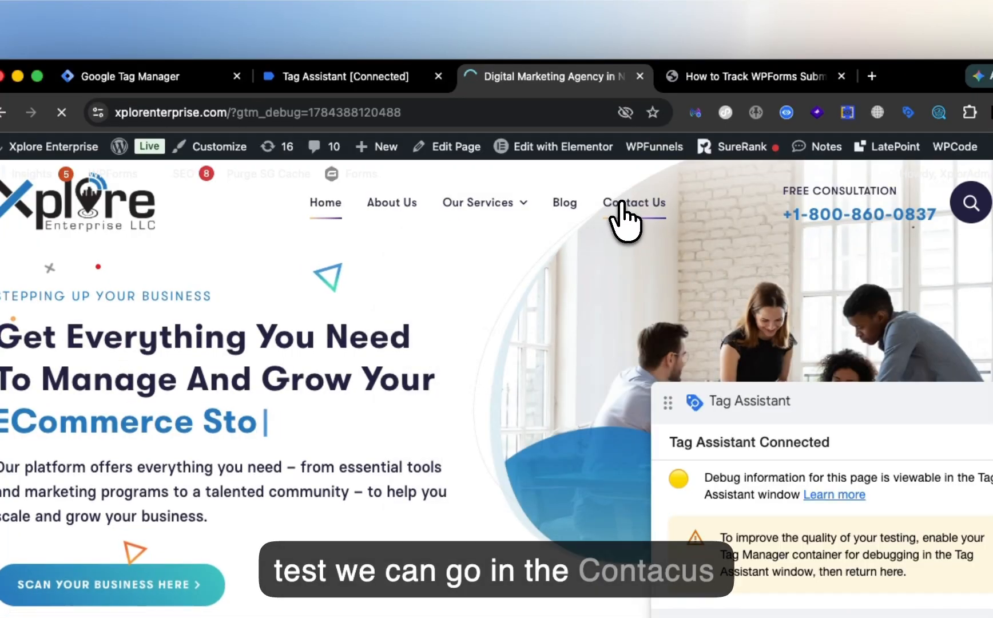
pyautogui.scroll(-10, 505, 295)
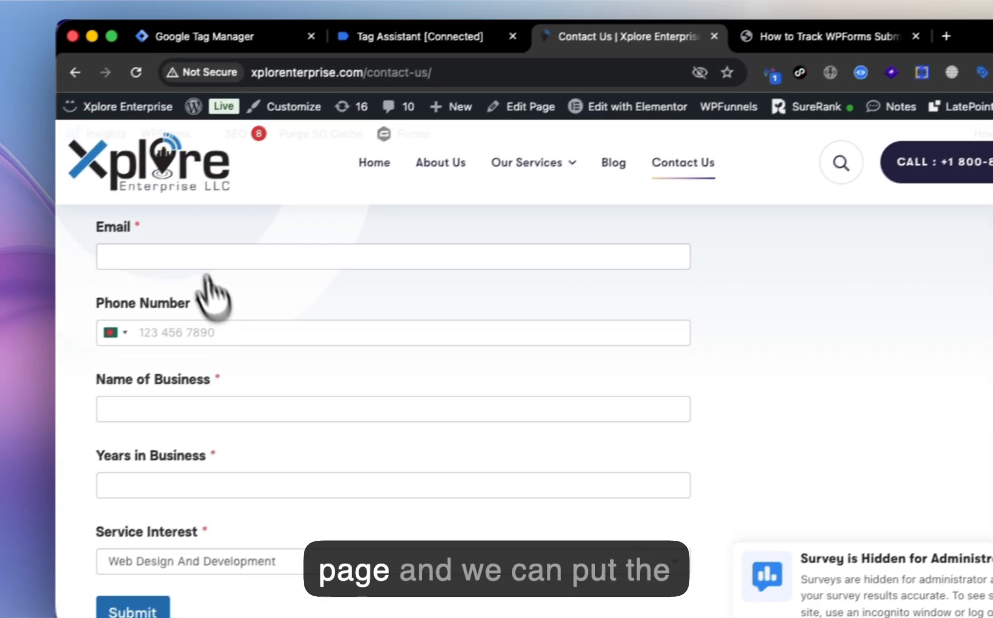
# Step: Fill the contact form's first name, last name, email and phone number from a saved test autofill entry
pyautogui.scroll(5, 211, 295)
pyautogui.click(149, 450)
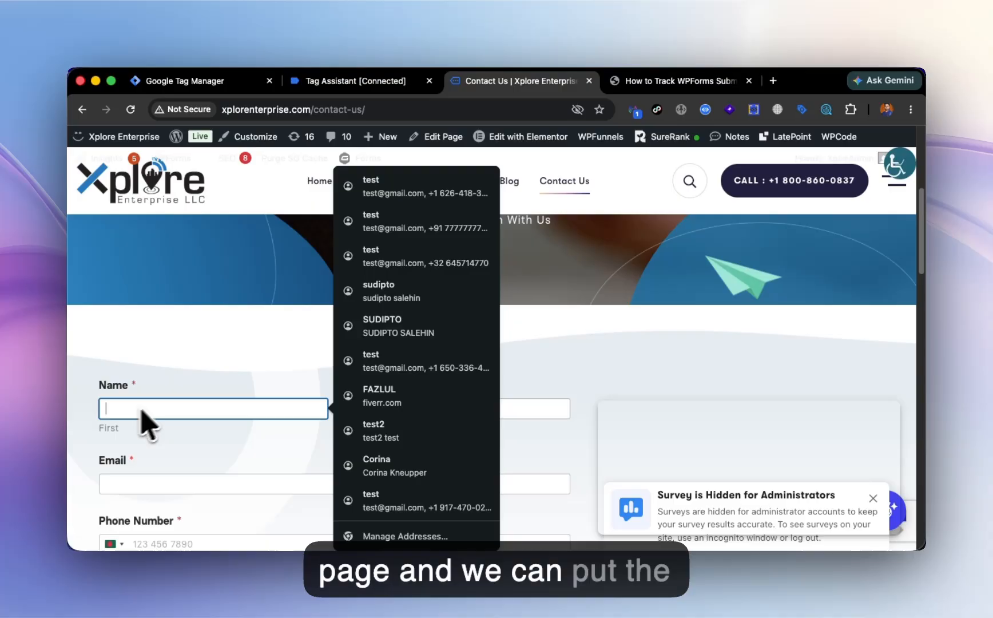
pyautogui.click(367, 197)
pyautogui.scroll(-9, 347, 317)
pyautogui.scroll(4, 243, 366)
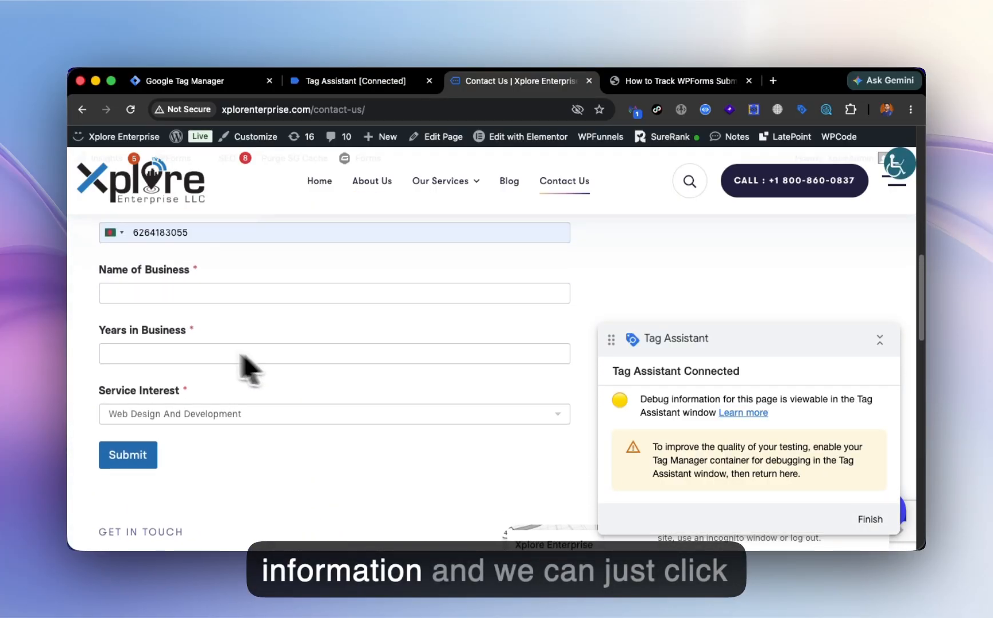
# Step: Try to submit the form with Name of Business and Years in Business empty, and check the event list in Tag Assistant
pyautogui.click(339, 106)
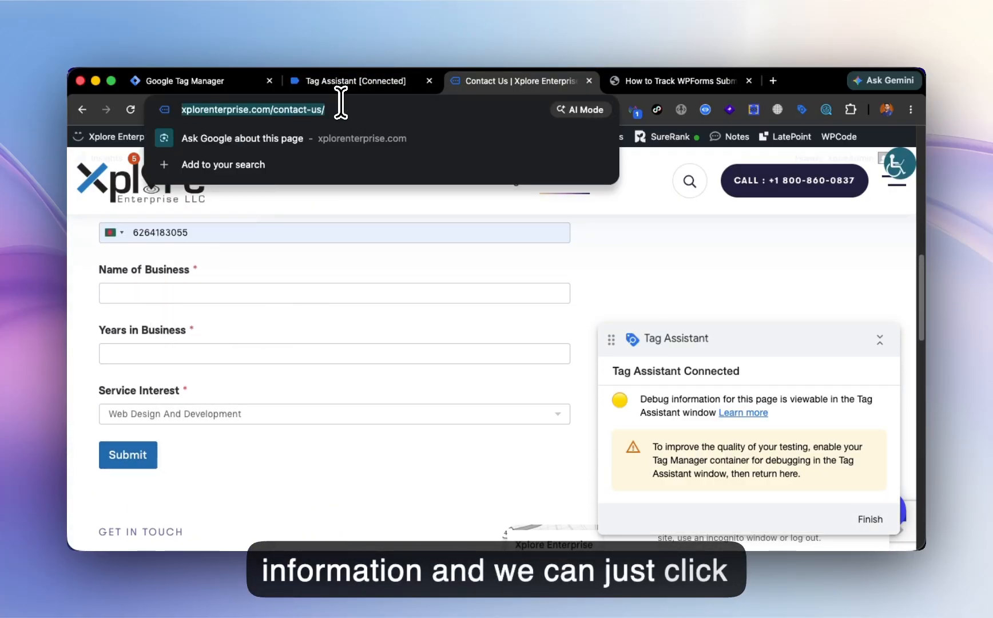
pyautogui.click(341, 89)
pyautogui.click(496, 382)
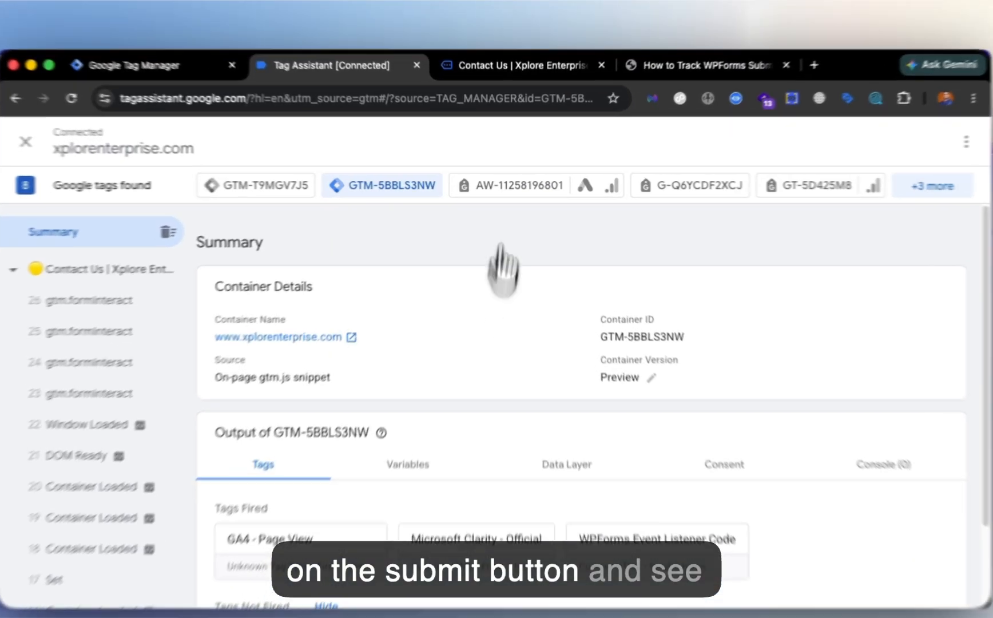
pyautogui.click(515, 81)
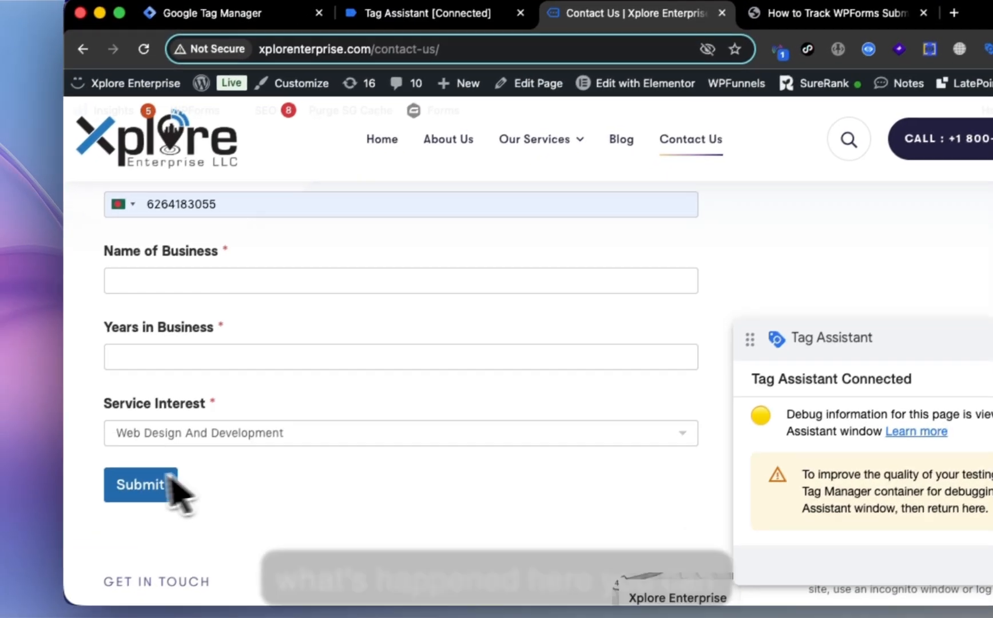
pyautogui.click(170, 481)
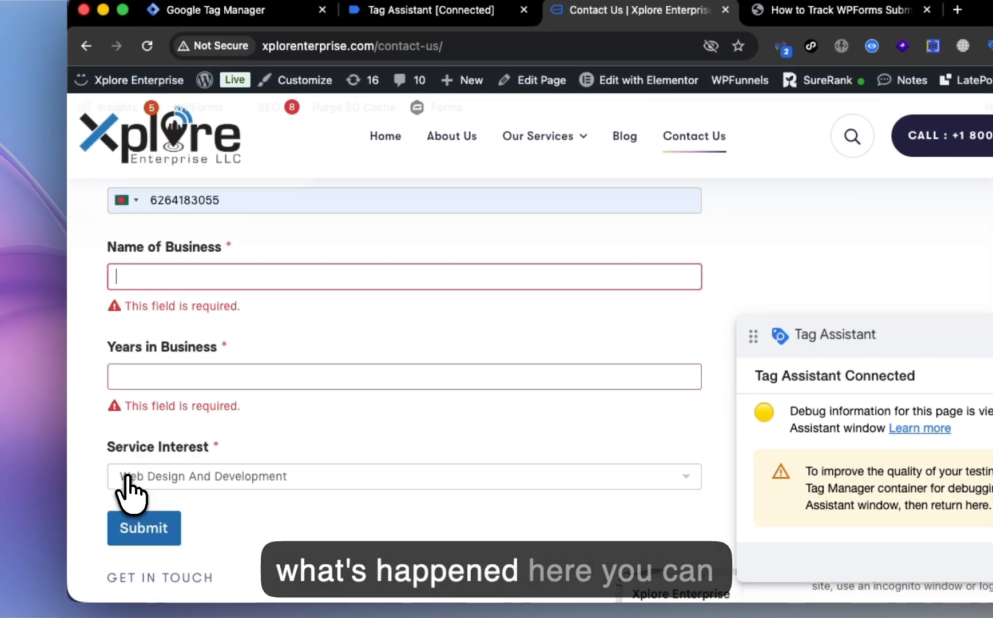
pyautogui.click(442, 16)
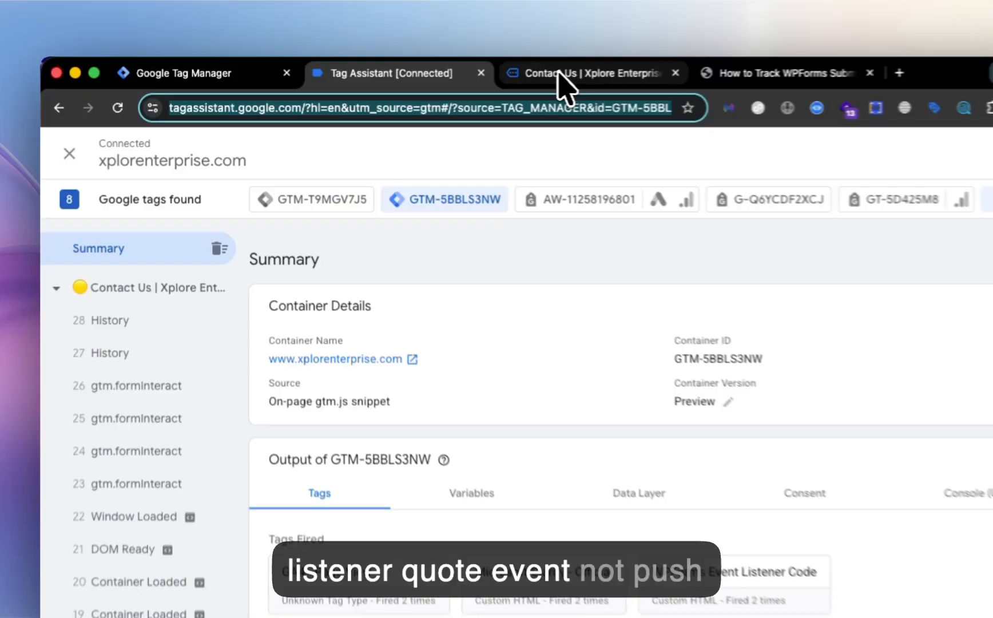
# Step: On the Contact Us page, set Name of Business to nnfvasvd, Years in Business to 2 and Service Interest to Search Engine Optimization (SEO)
pyautogui.click(486, 81)
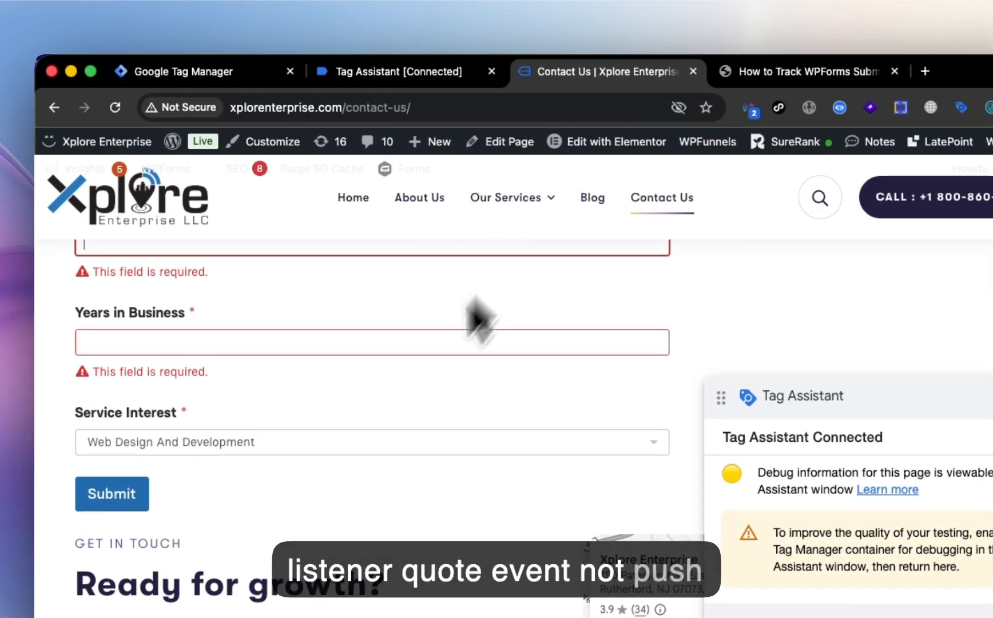
pyautogui.scroll(5, 233, 410)
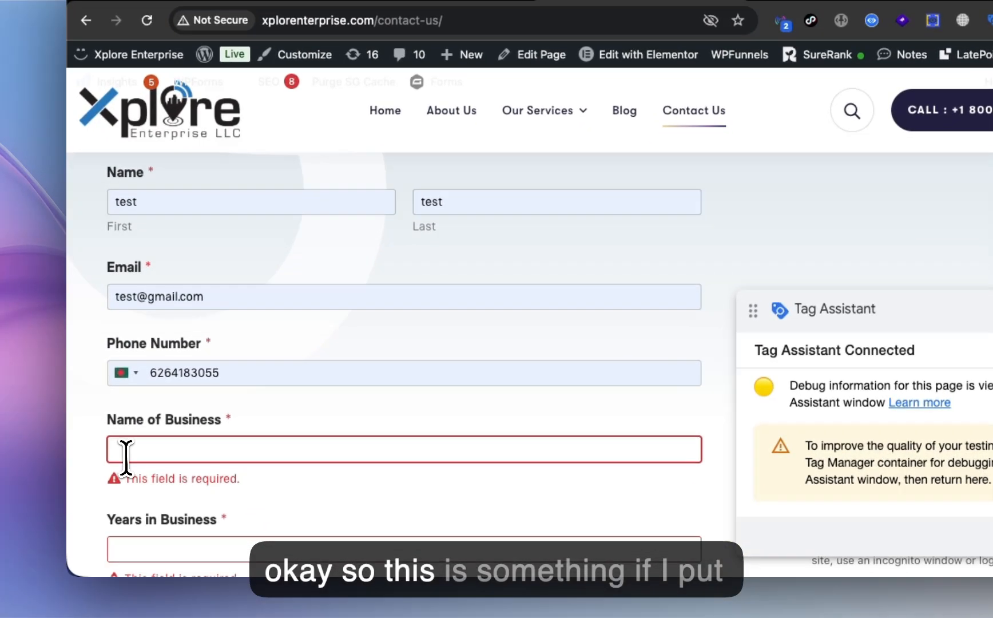
pyautogui.click(105, 497)
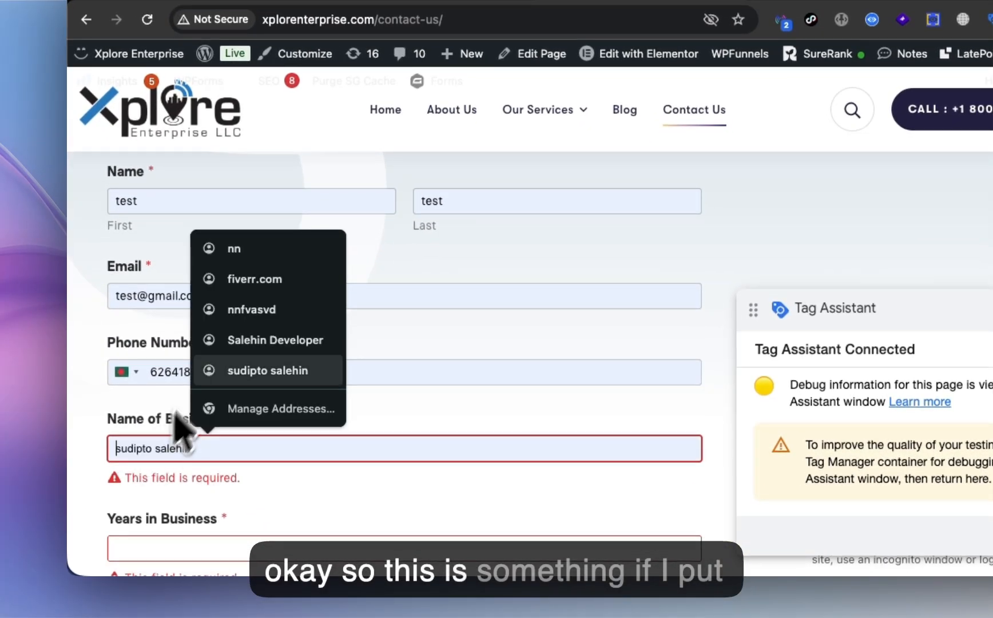
pyautogui.click(212, 309)
pyautogui.scroll(-5, 162, 465)
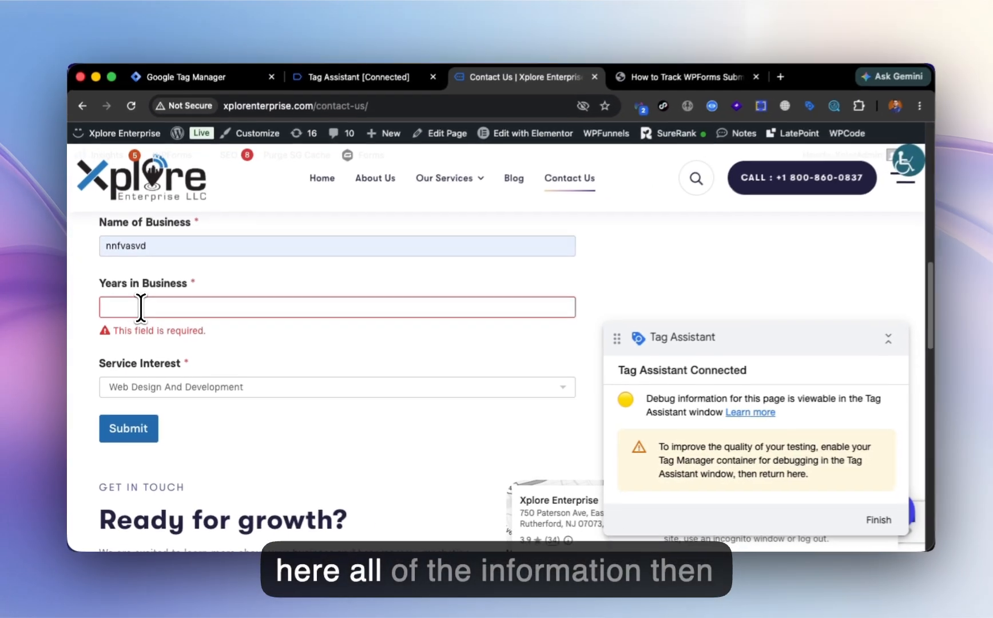
pyautogui.click(141, 308)
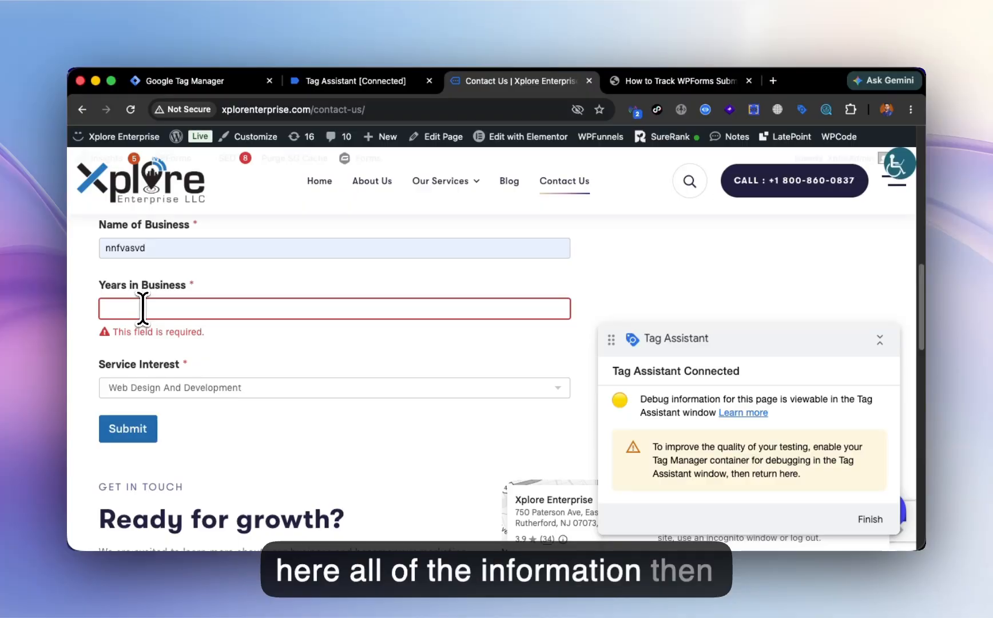
pyautogui.click(132, 388)
pyautogui.click(131, 398)
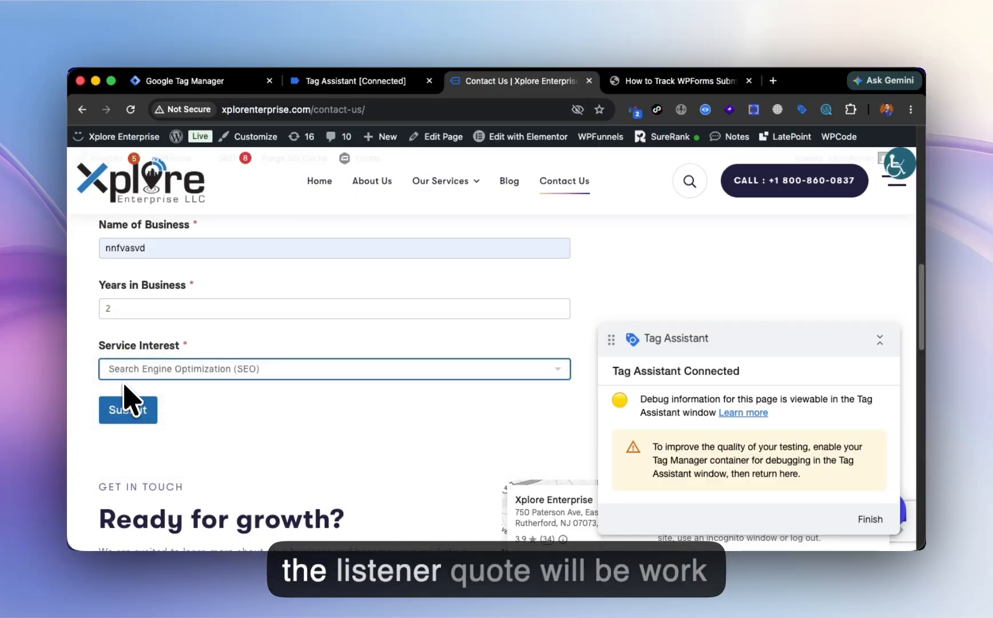
# Step: Submit the completed contact form and check the page for its submission message
pyautogui.click(121, 388)
pyautogui.click(87, 402)
pyautogui.click(137, 413)
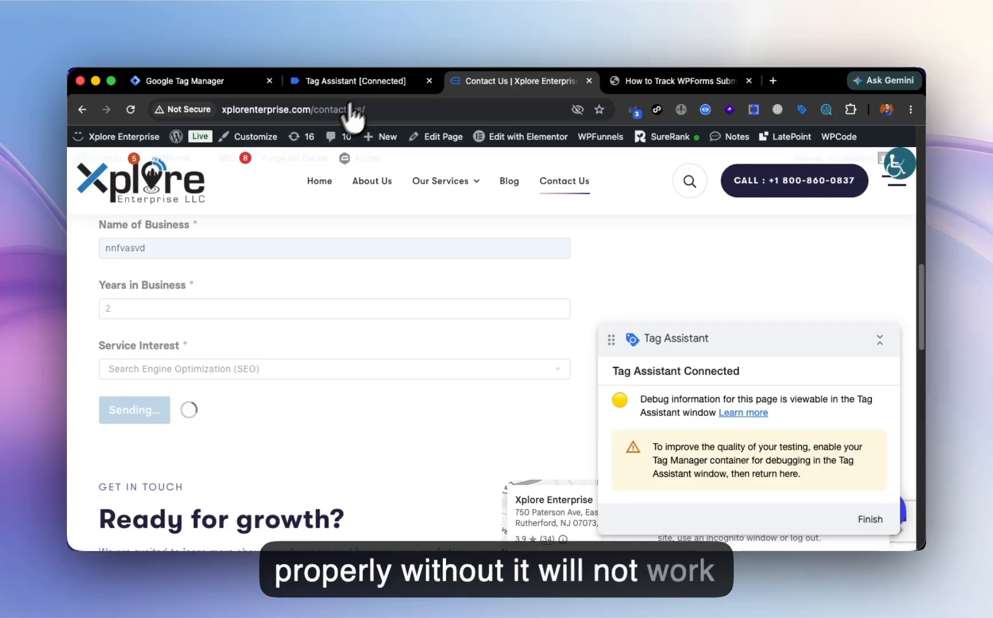
pyautogui.scroll(4, 213, 377)
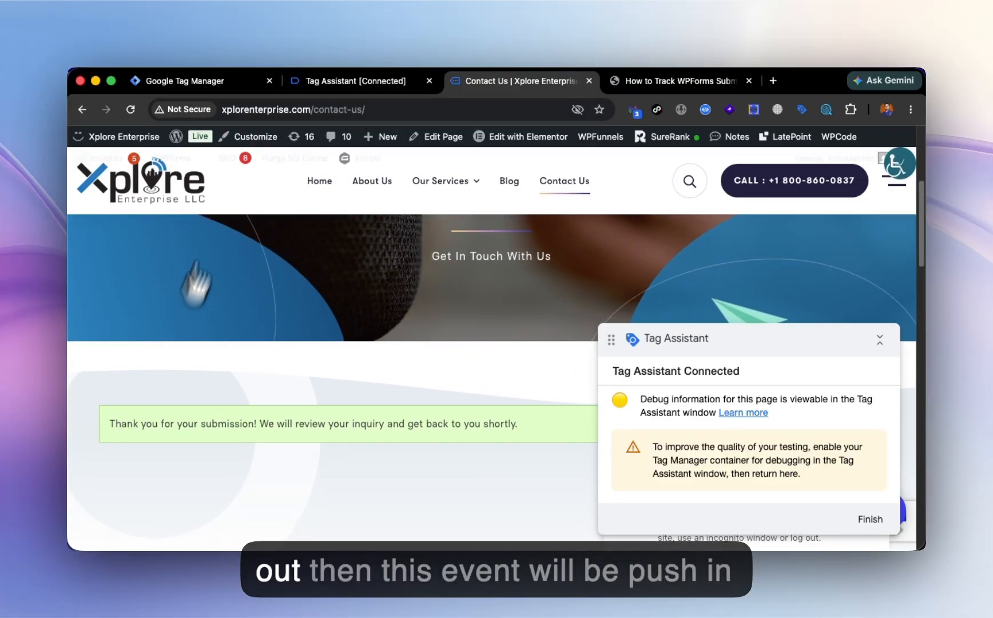
# Step: Switch to Tag Assistant, open the Contact Us page's wpform_submit event, and compare it with the submitted form page
pyautogui.click(318, 81)
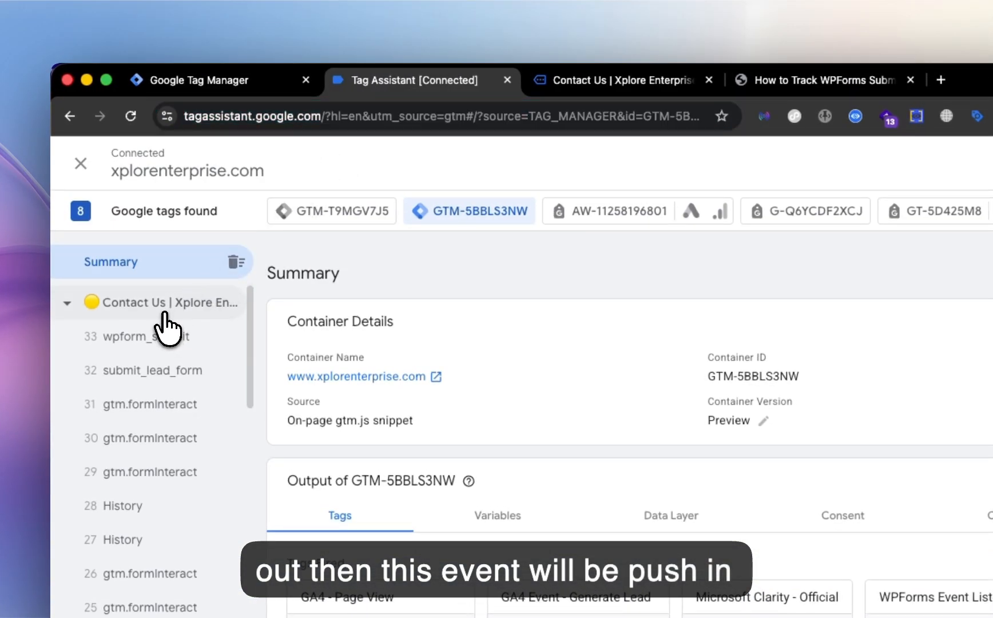
pyautogui.click(163, 302)
pyautogui.click(146, 373)
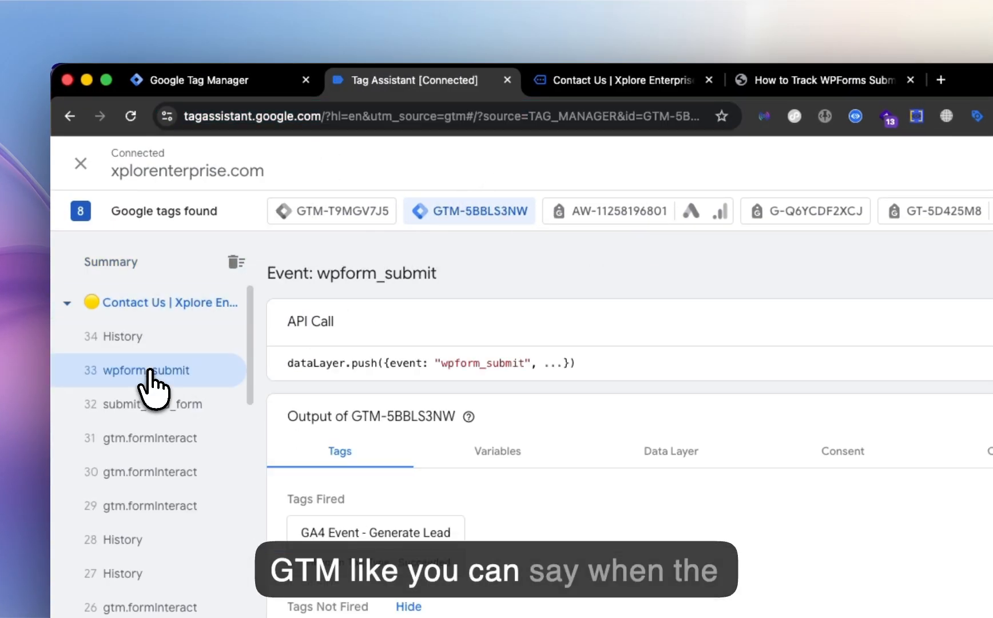
pyautogui.click(630, 83)
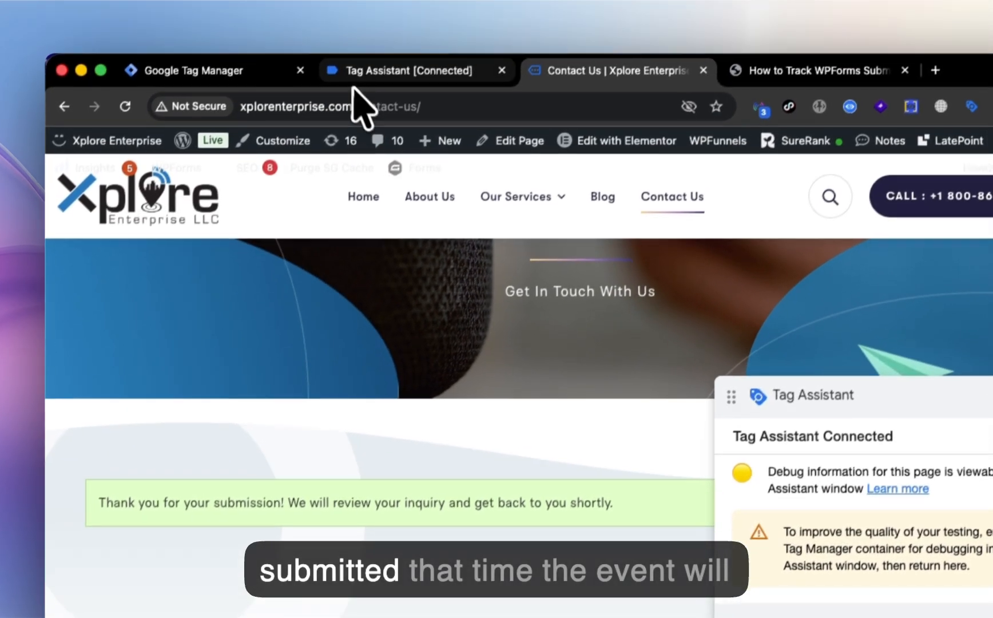
pyautogui.click(385, 28)
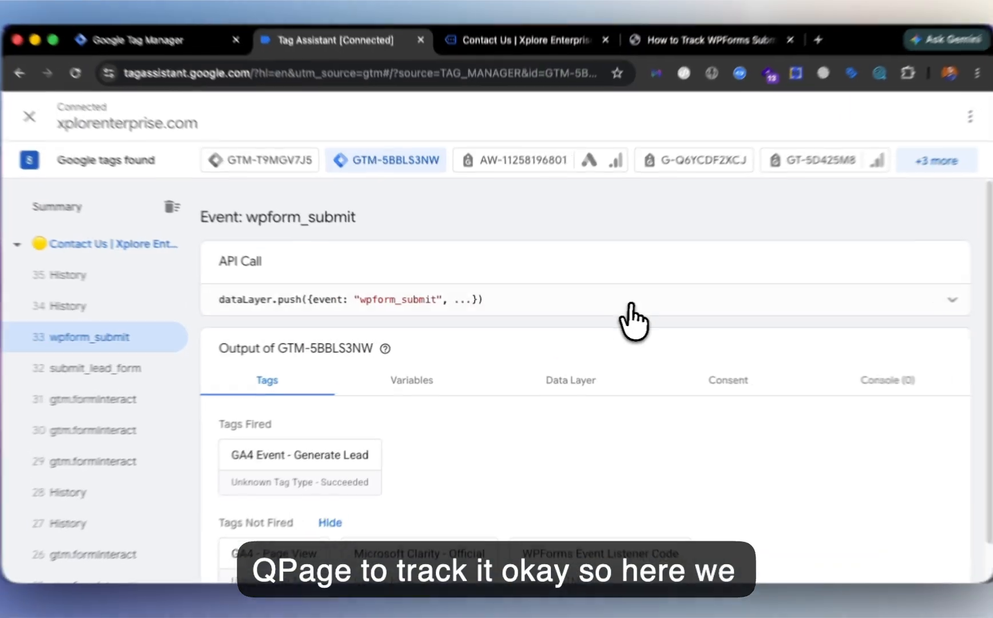
# Step: Examine the form data in the wpform_submit event's API call and its fired tags, and return to the container summary
pyautogui.click(595, 305)
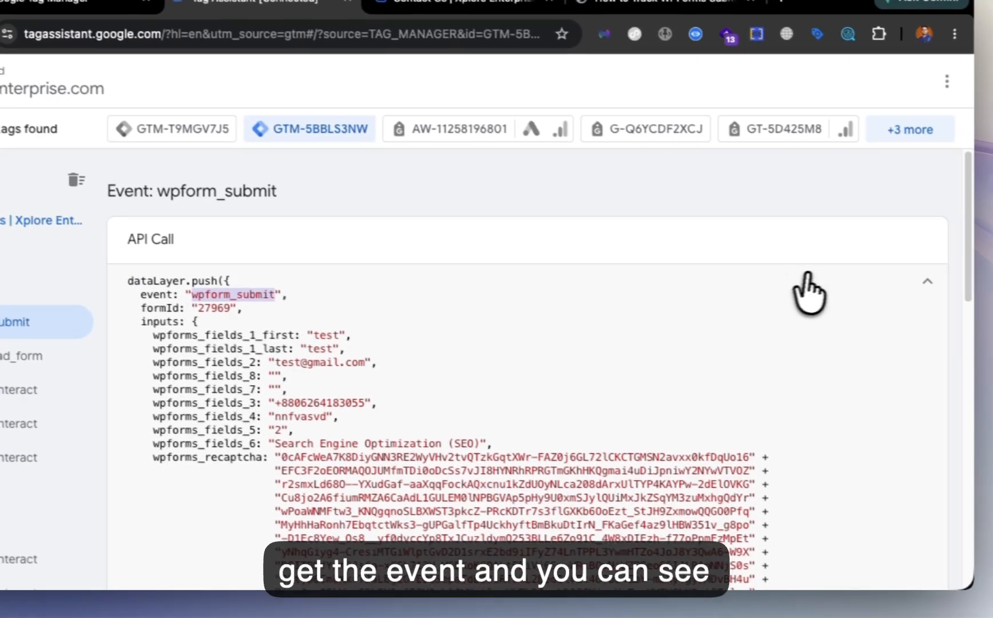
pyautogui.click(896, 306)
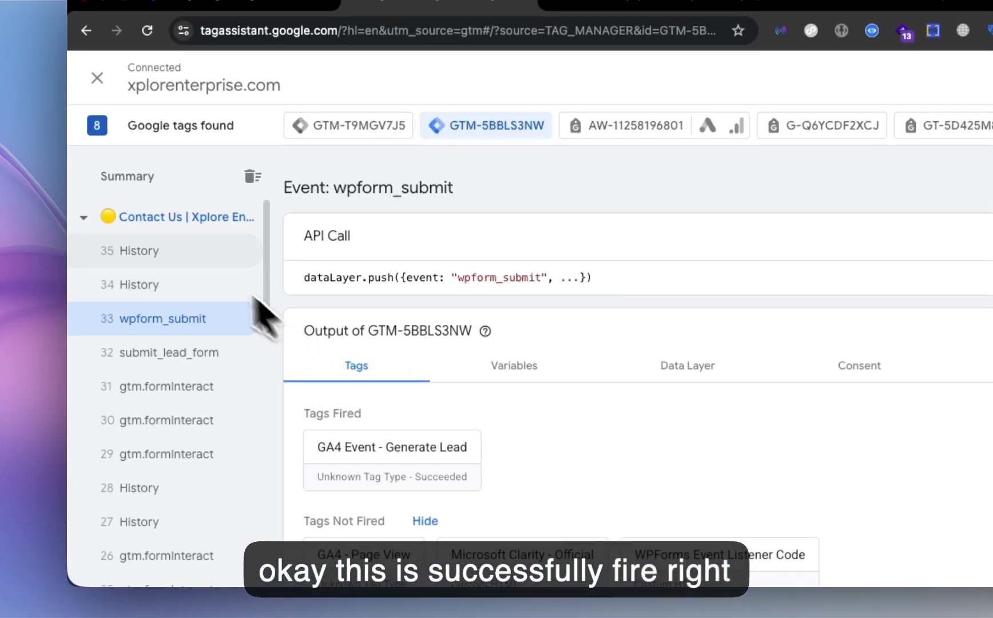
pyautogui.click(110, 178)
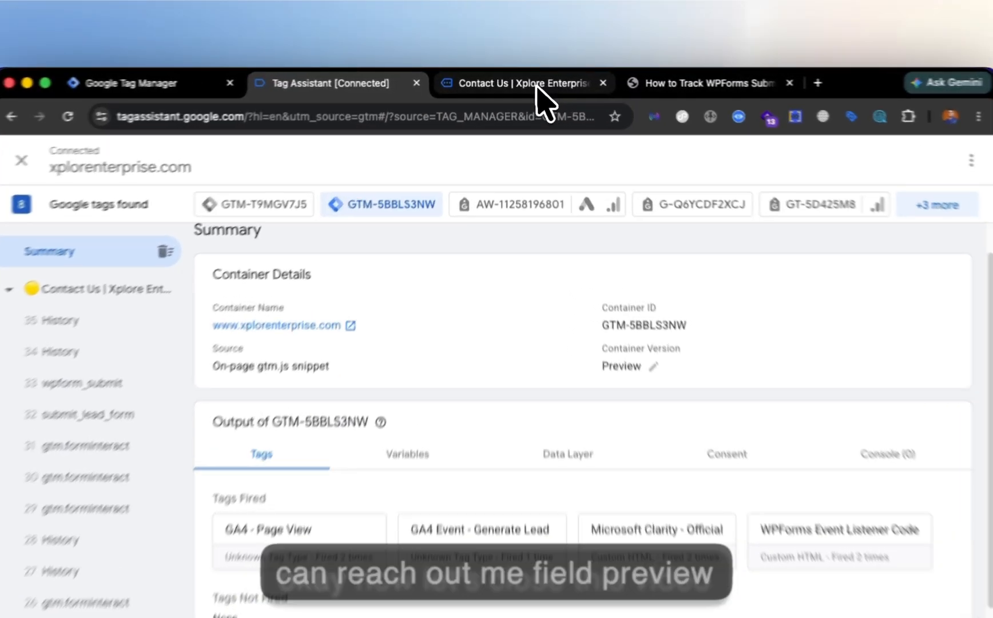
pyautogui.click(533, 83)
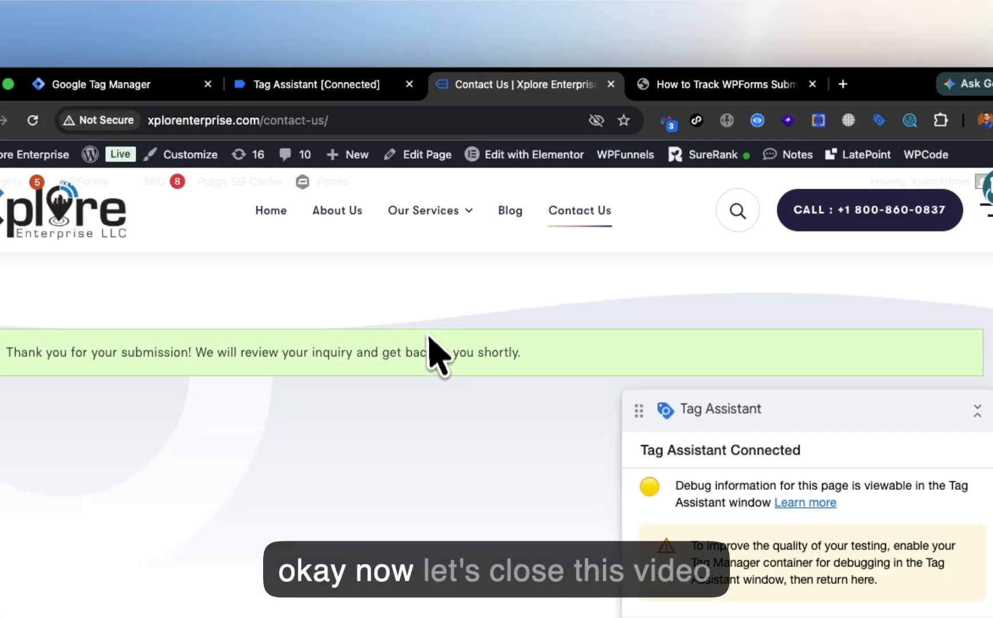
pyautogui.scroll(-2, 431, 345)
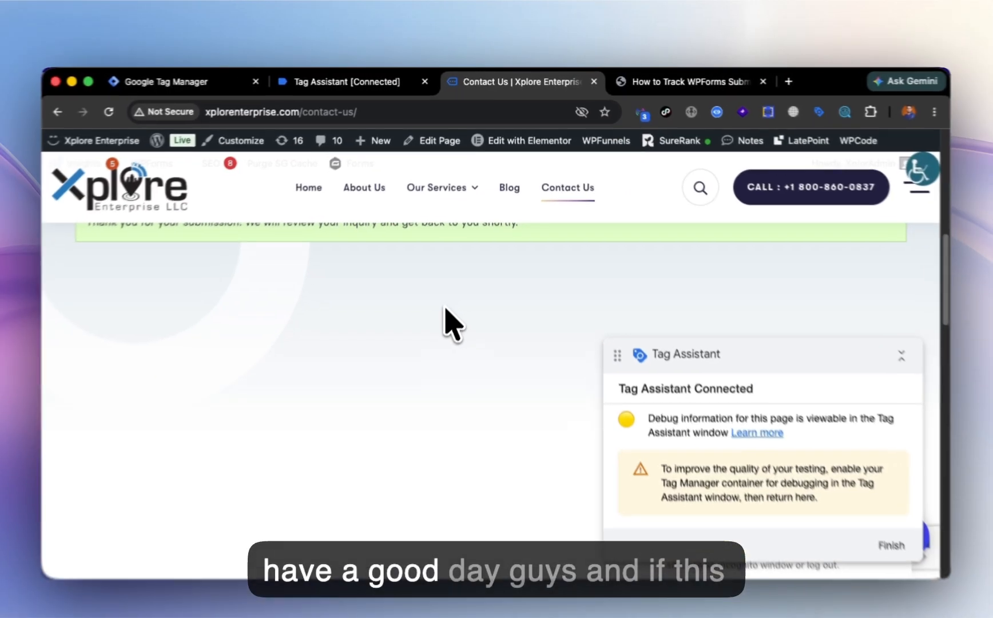
pyautogui.scroll(3, 454, 309)
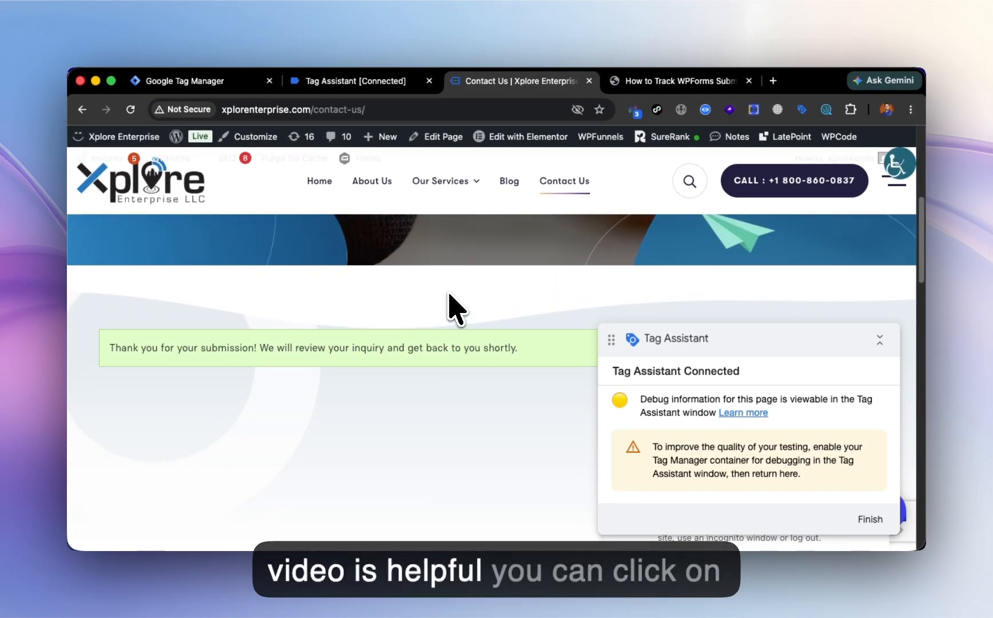
pyautogui.scroll(4, 454, 309)
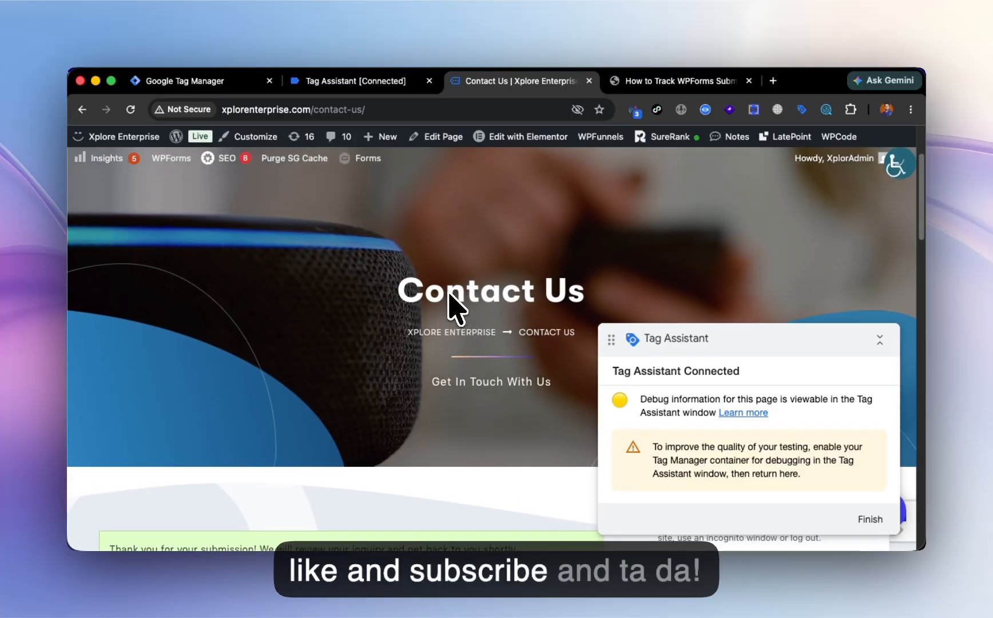